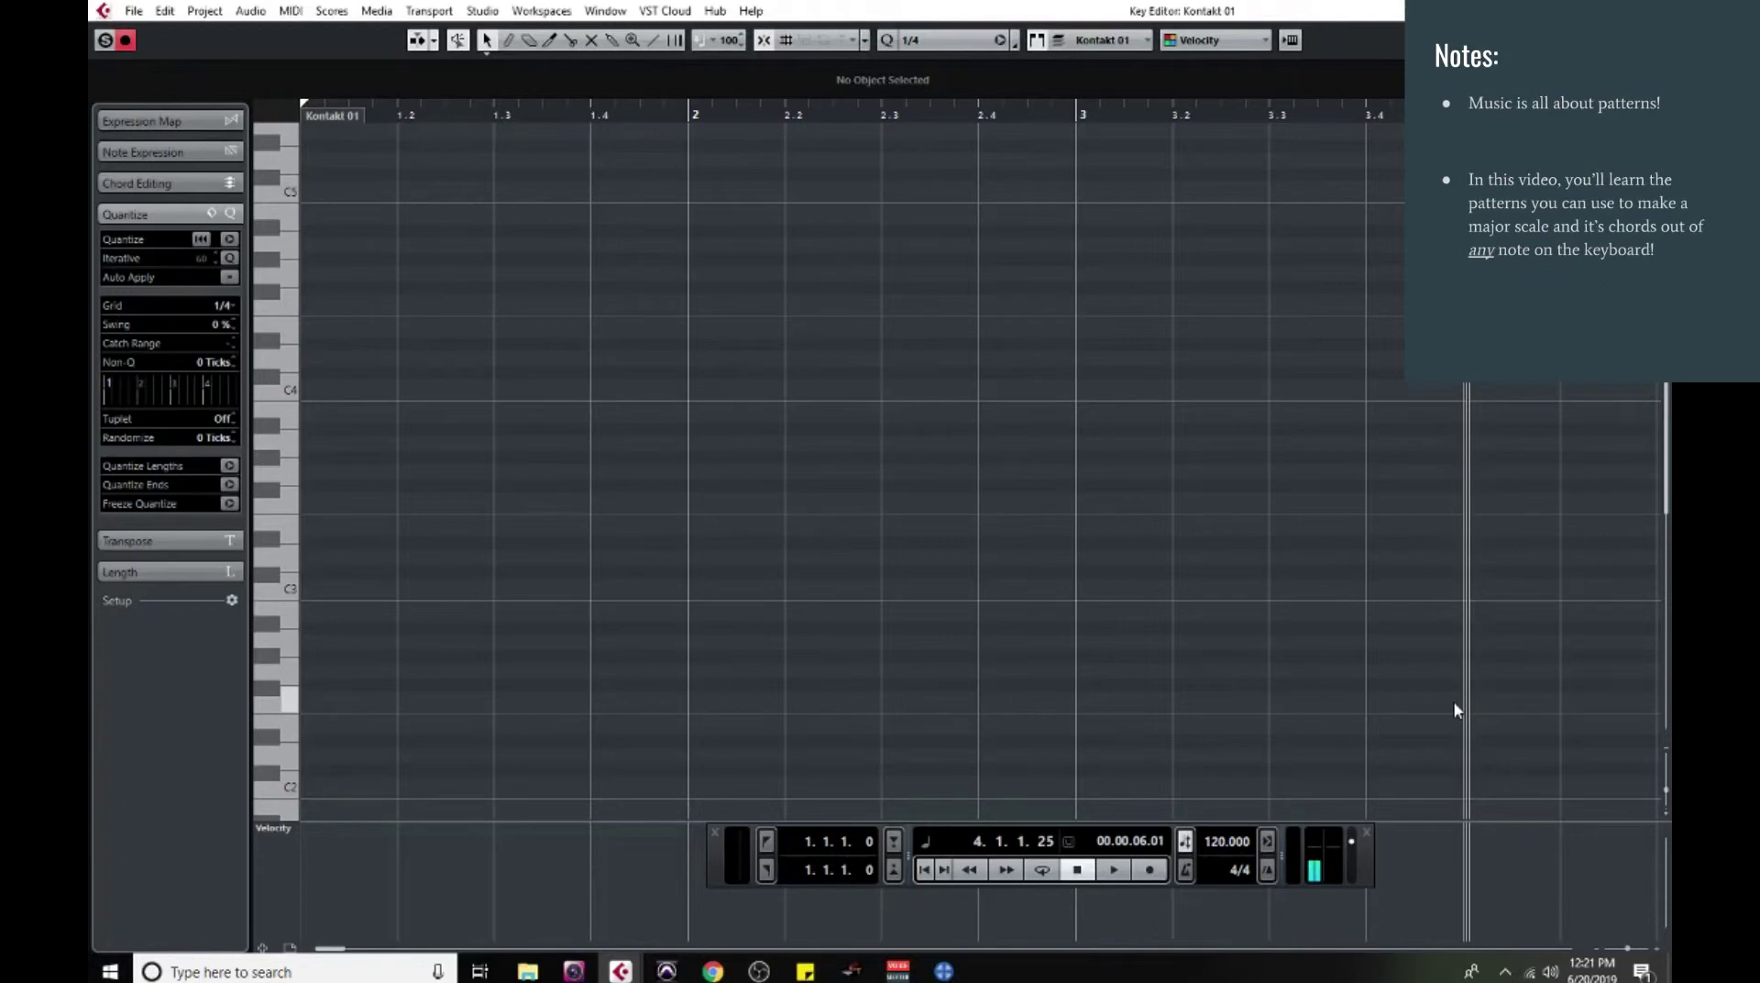
- Draw consecutive quarter notes E3, F3, E3 and F#3 from beat 1.2 to beat 2.1
key(8)
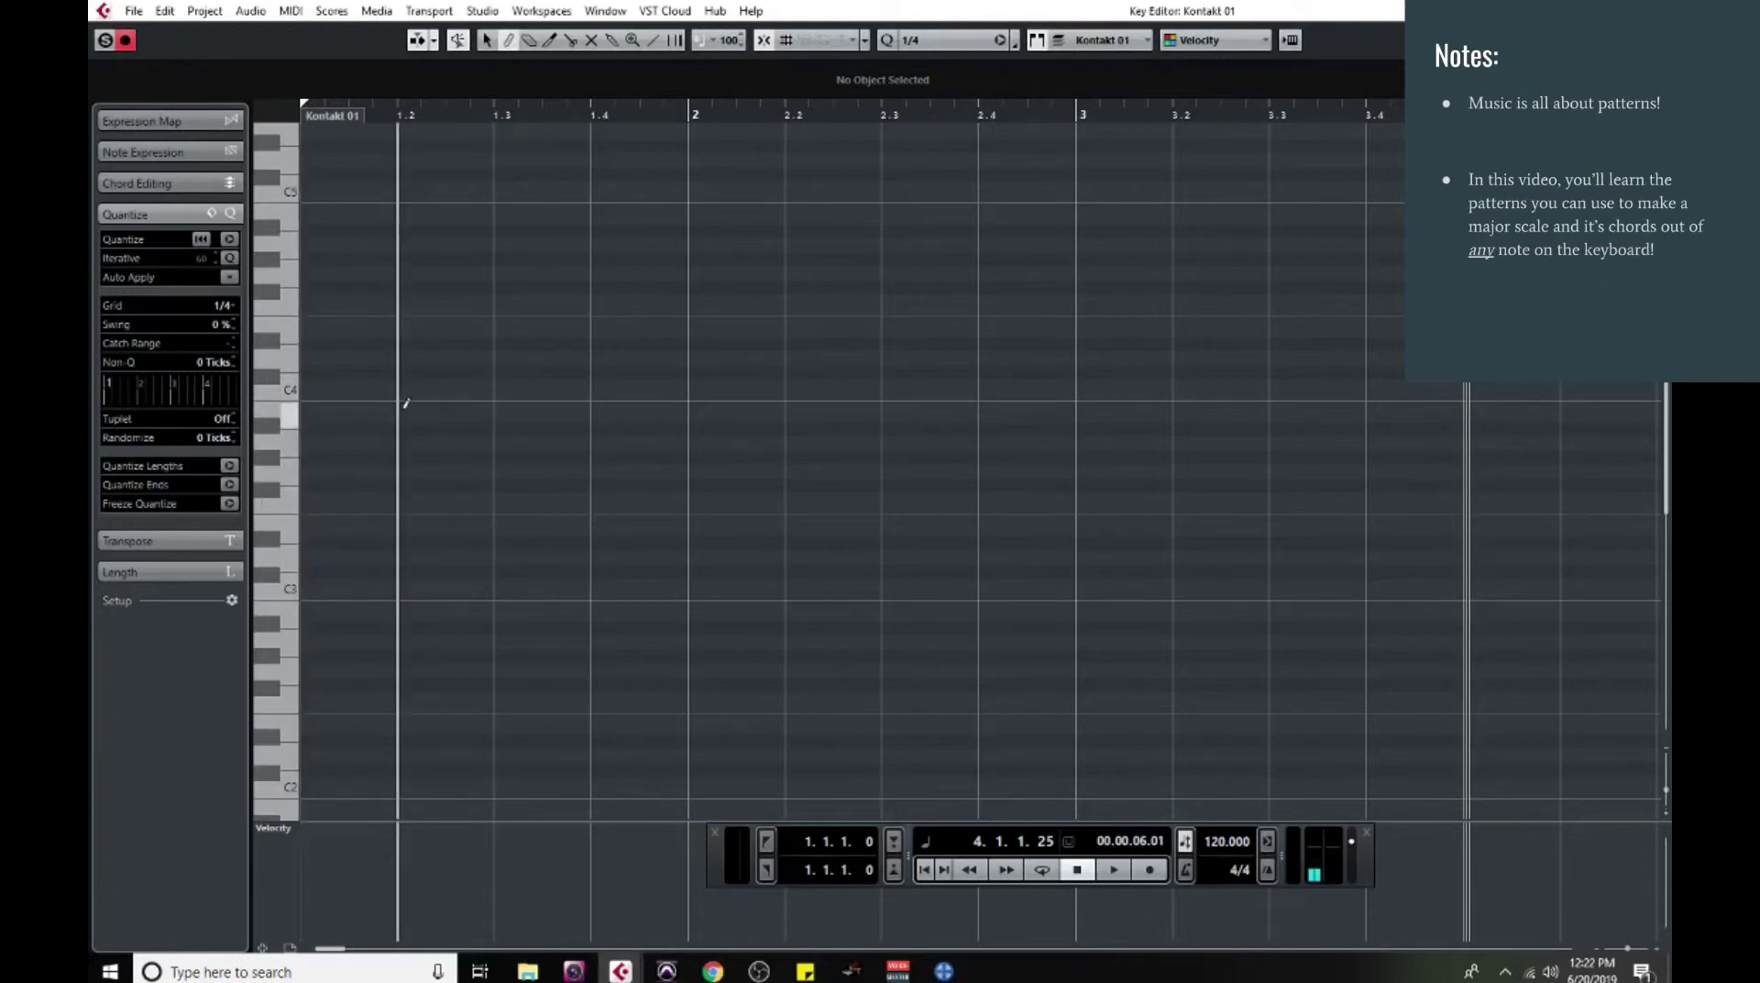
click(450, 526)
click(530, 503)
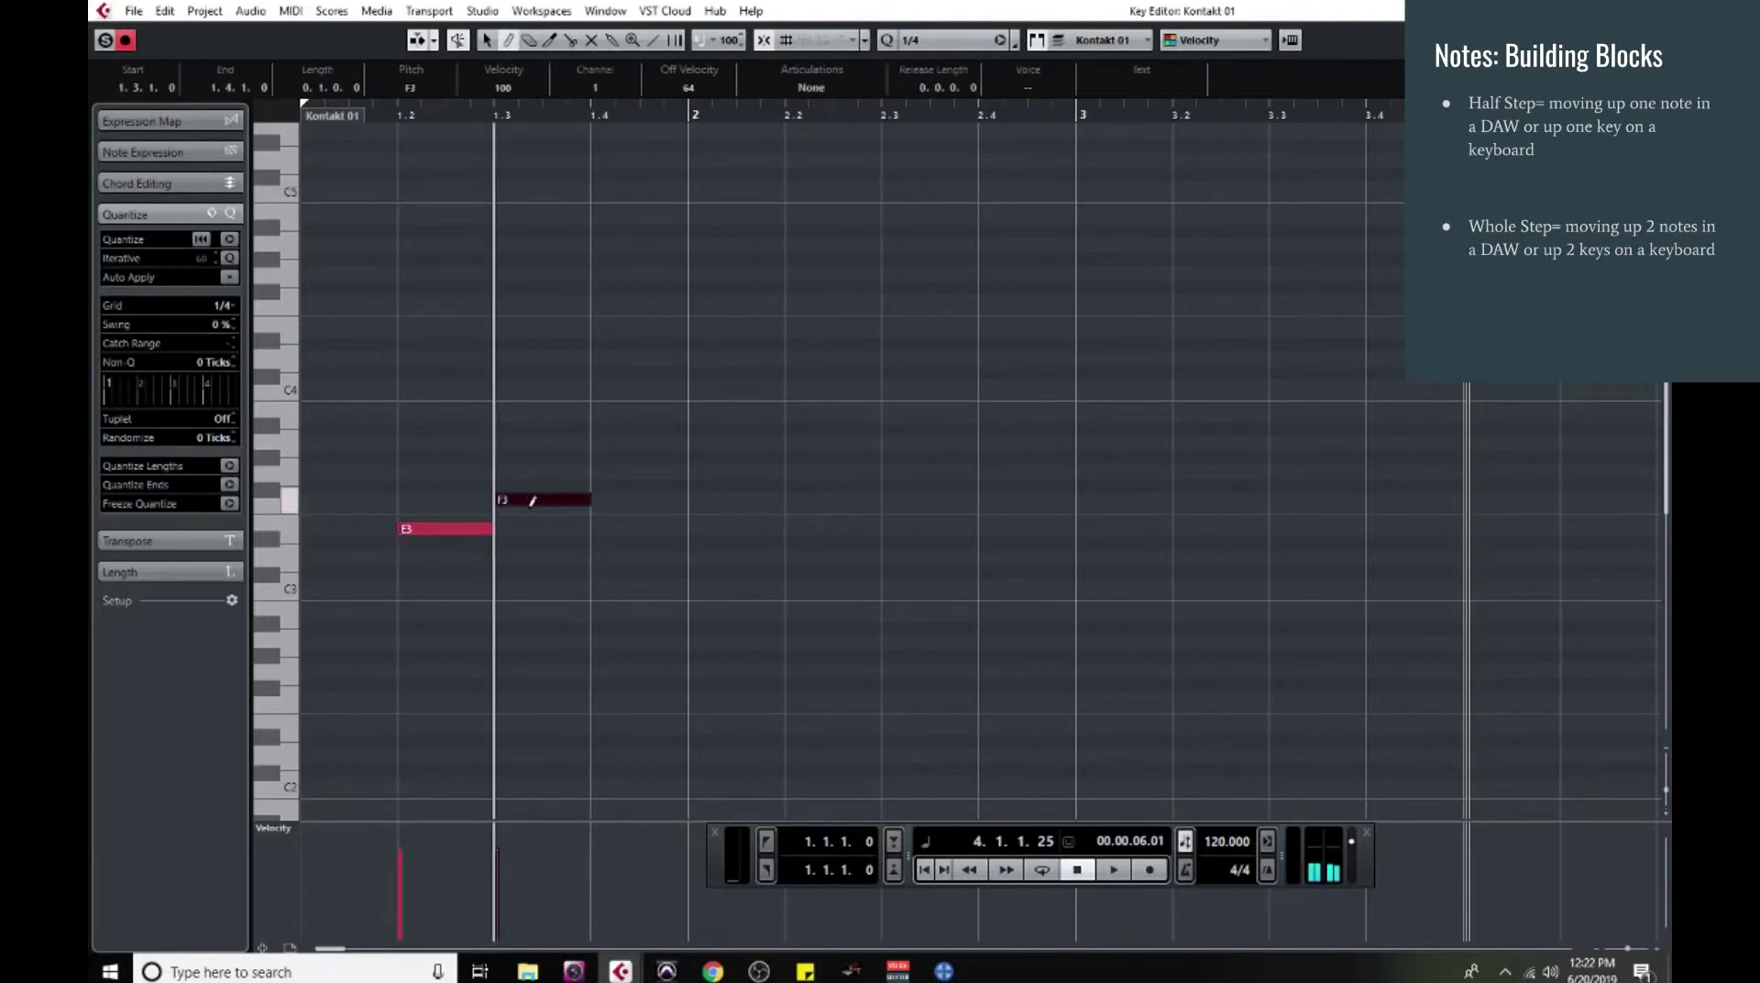
click(642, 528)
click(713, 484)
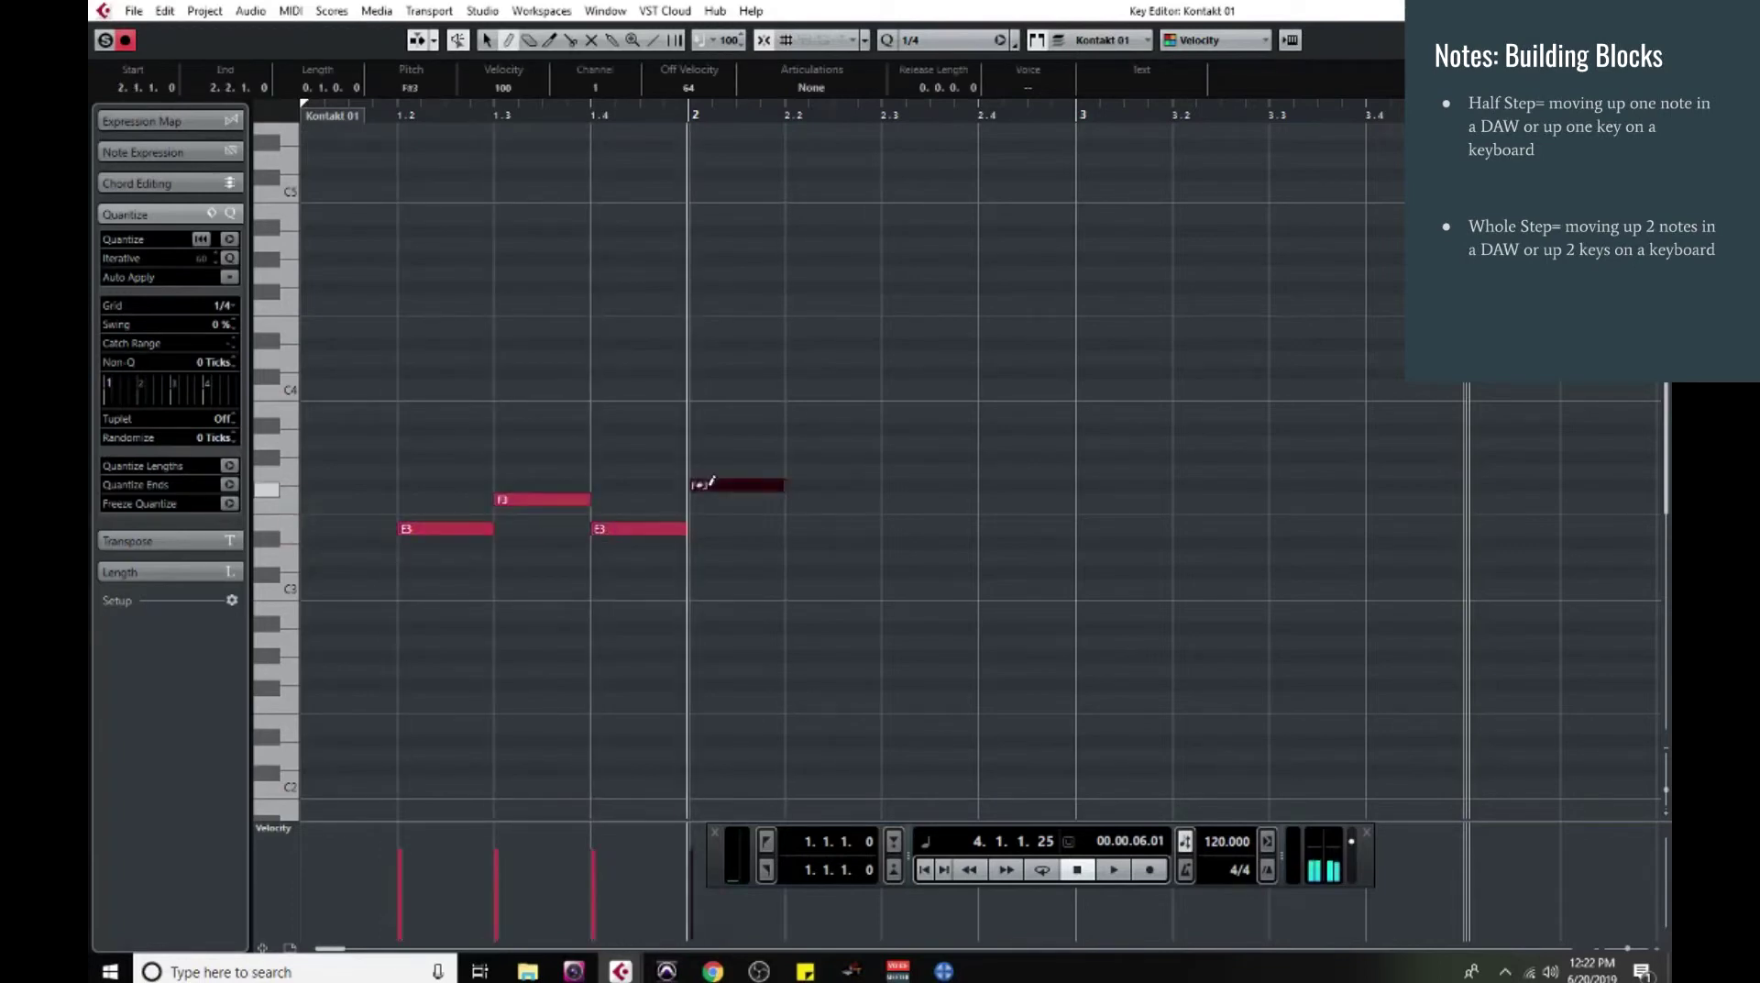
- Delete the four drawn E3, F3, E3 and F#3 notes
click(486, 40)
click(533, 536)
drag(534, 537, 785, 616)
key(Delete)
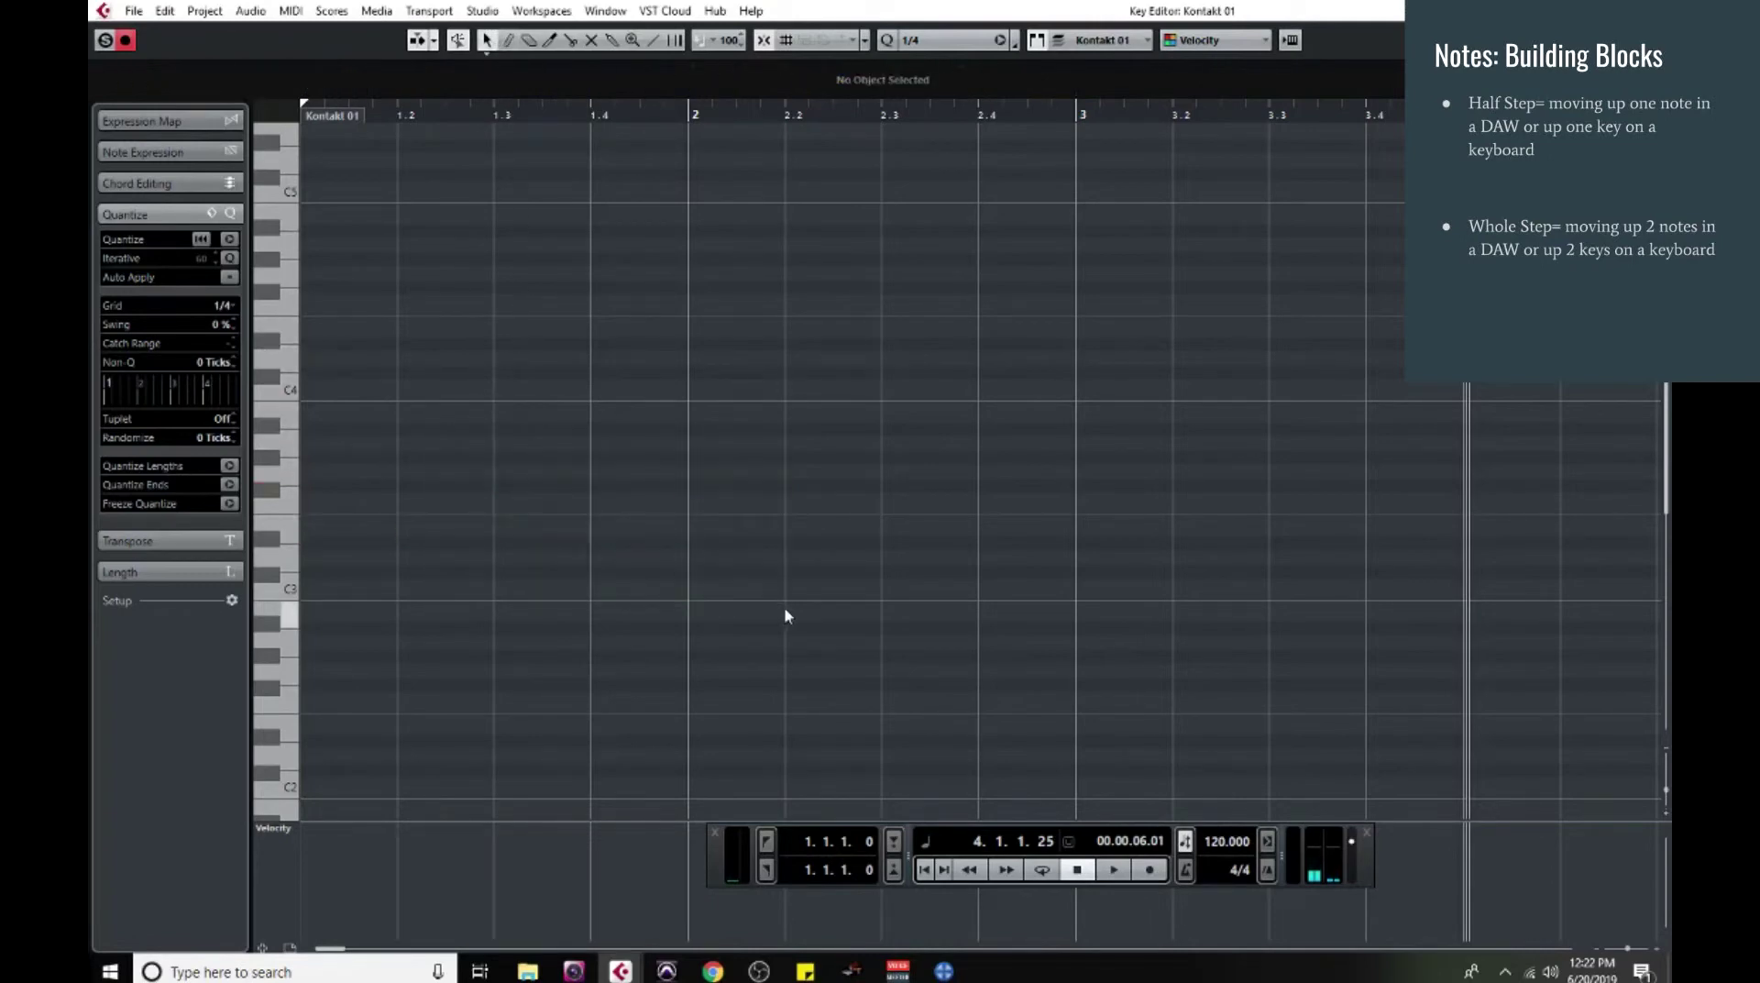
- Draw a quarter note on C3 at beat 1.2 and move it up a half step to C#3 and back, twice
click(437, 584)
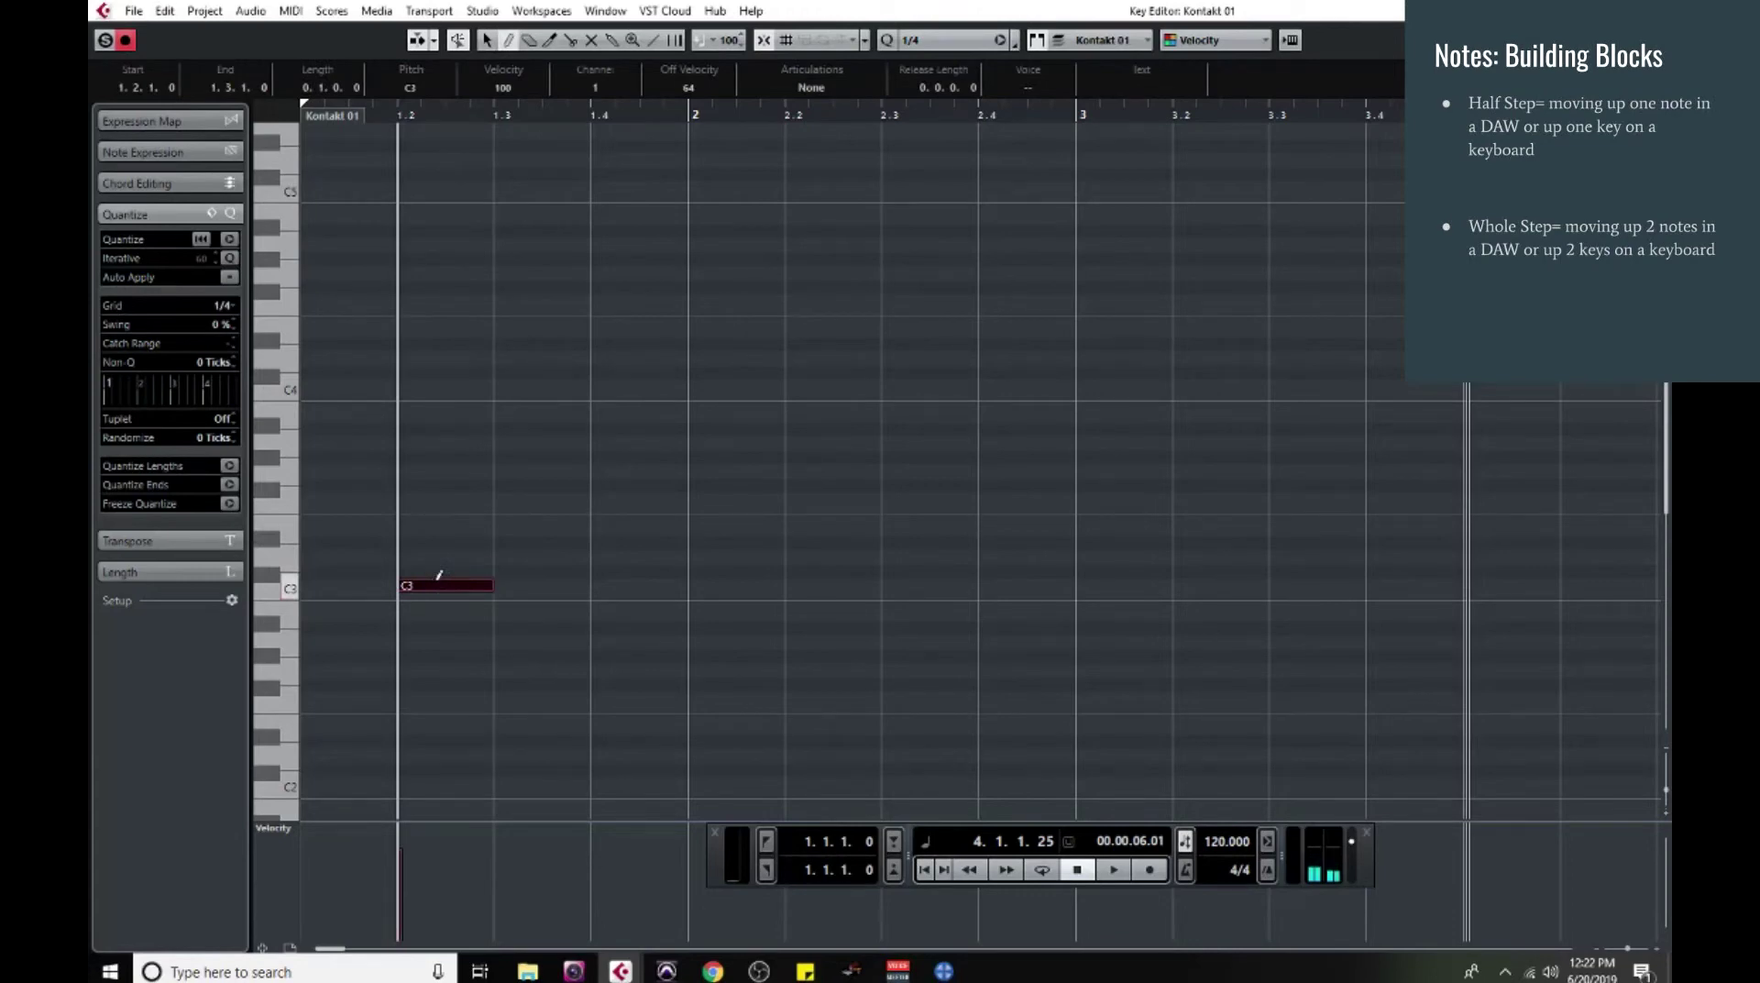
key(Up)
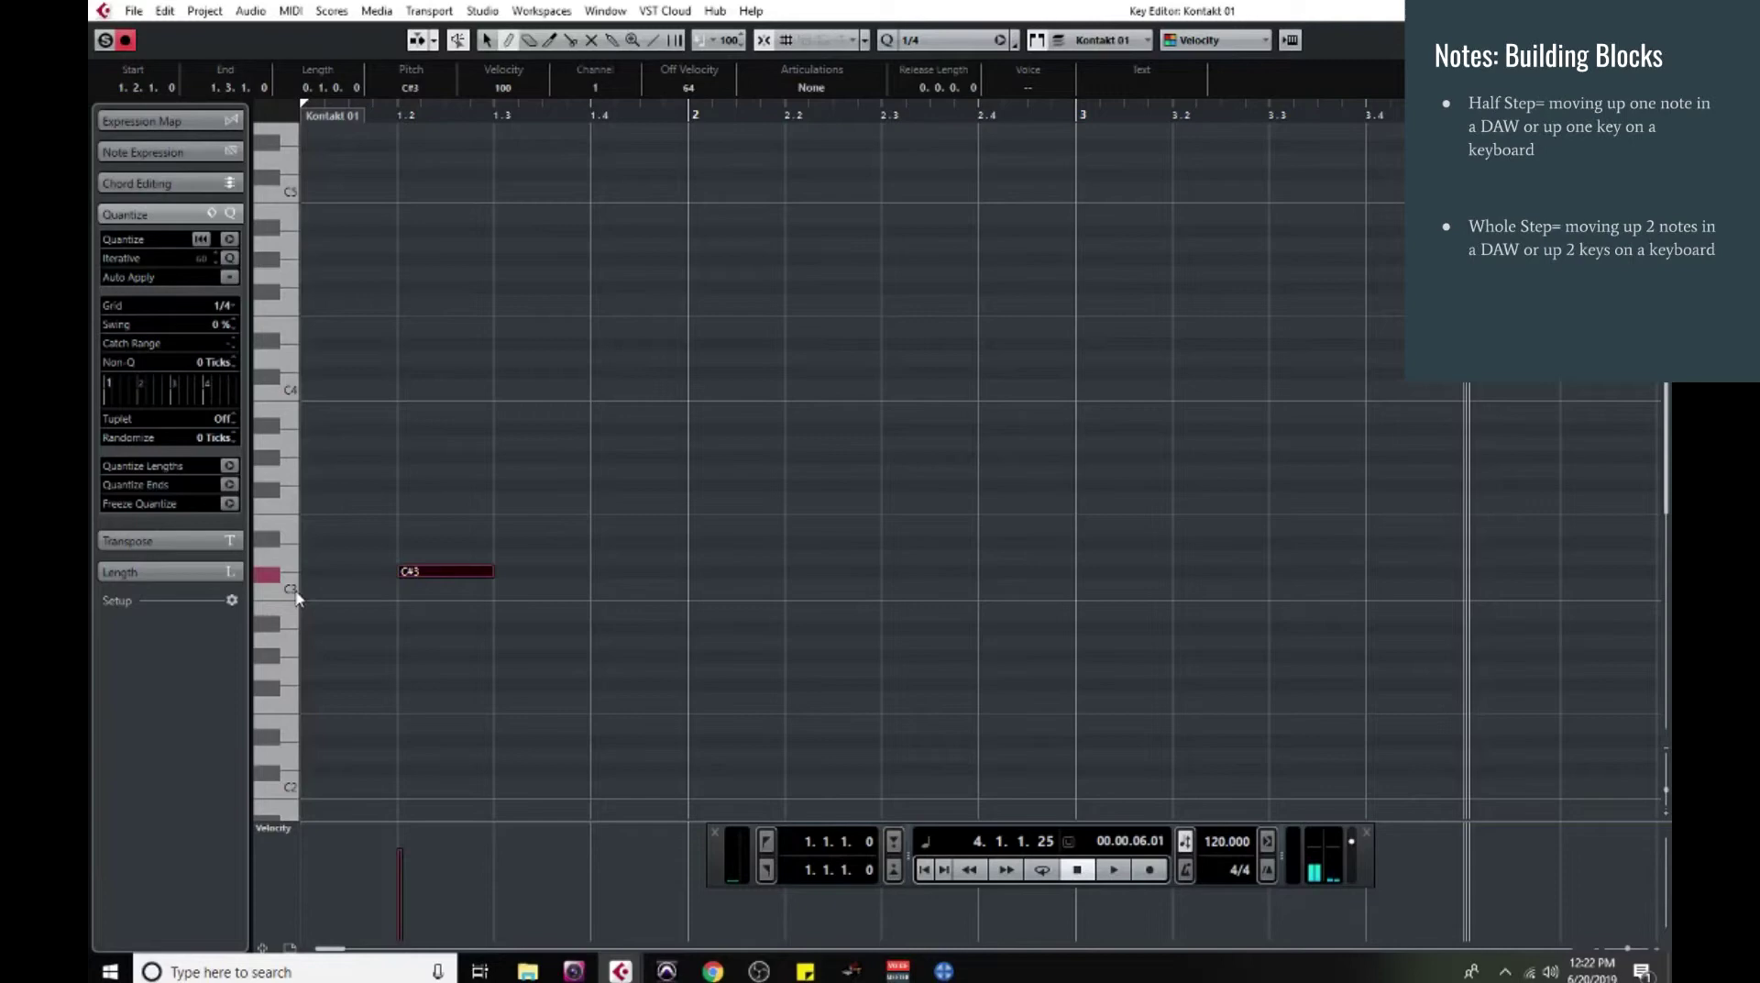
key(Down)
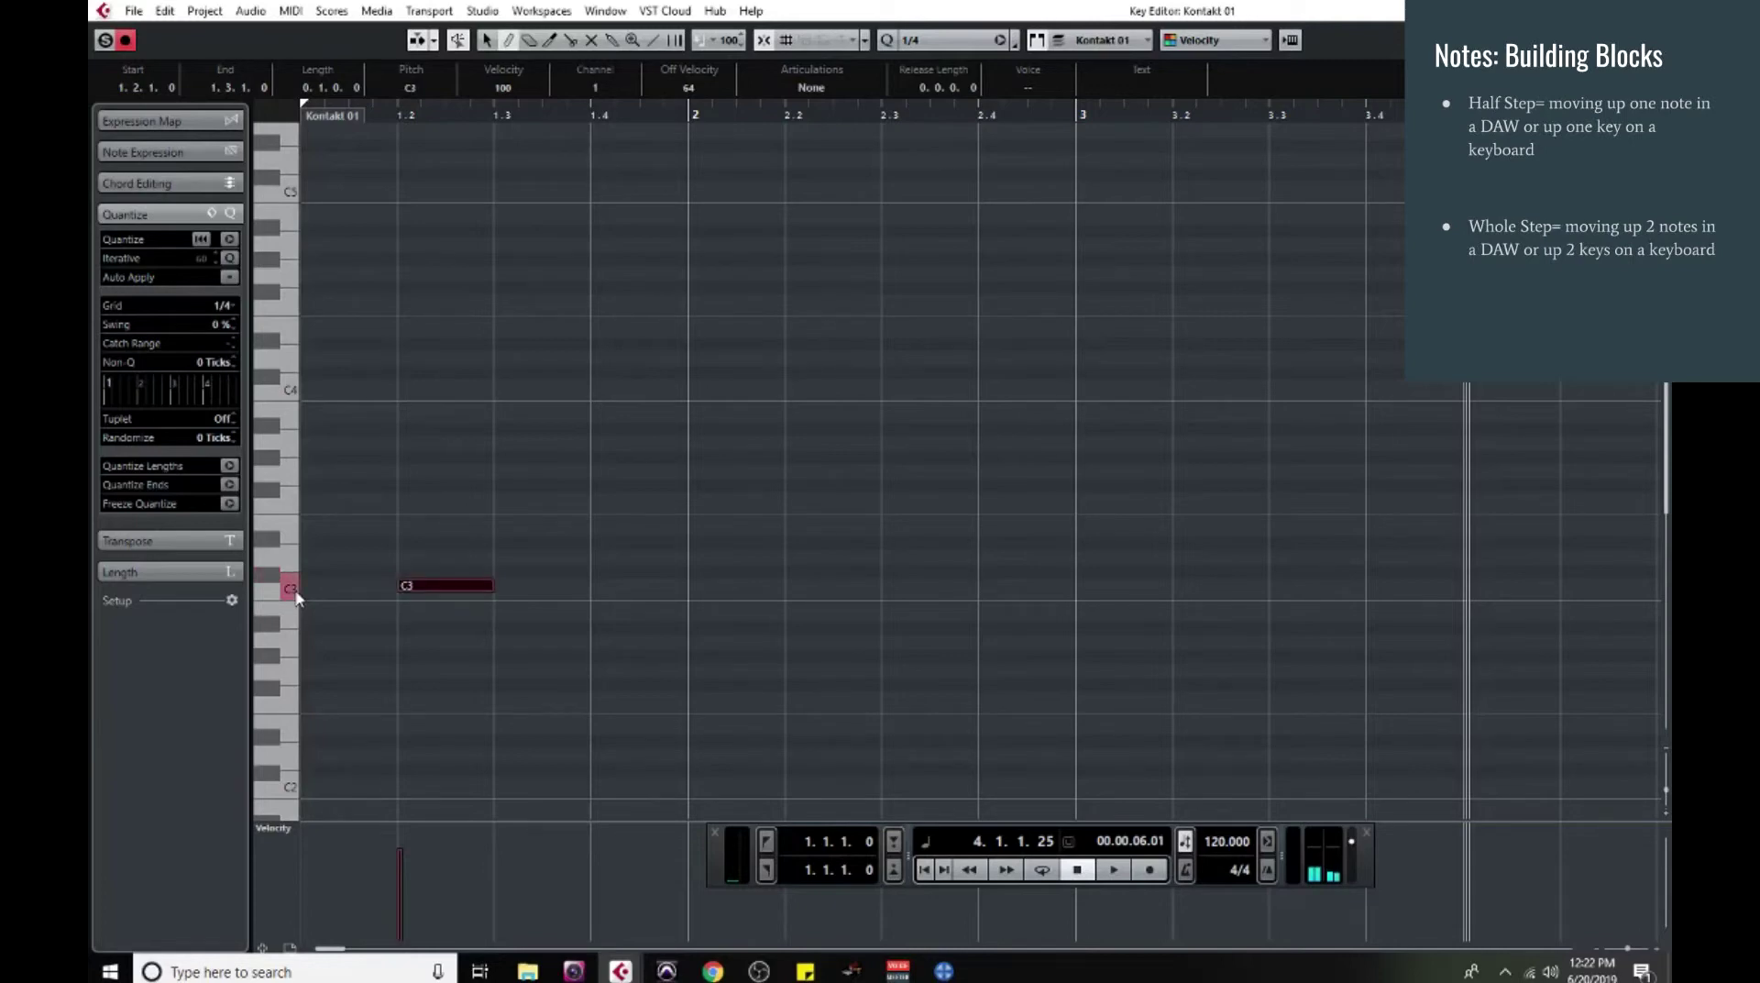
key(Up)
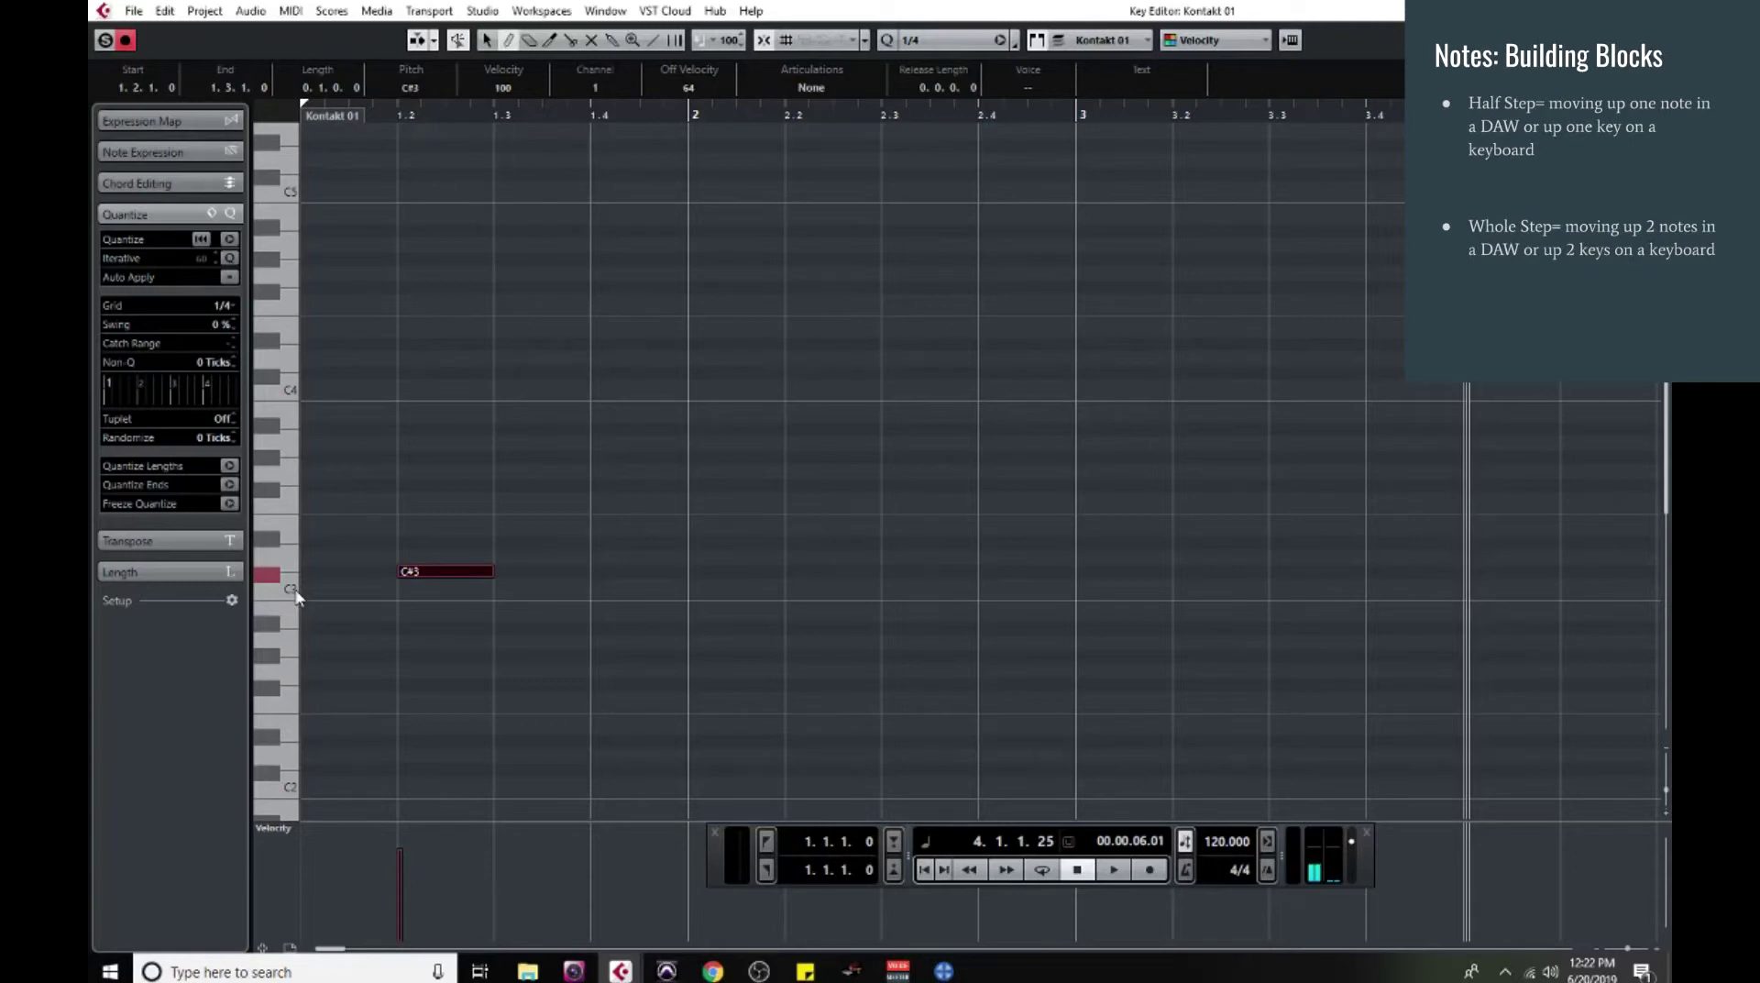
key(Down)
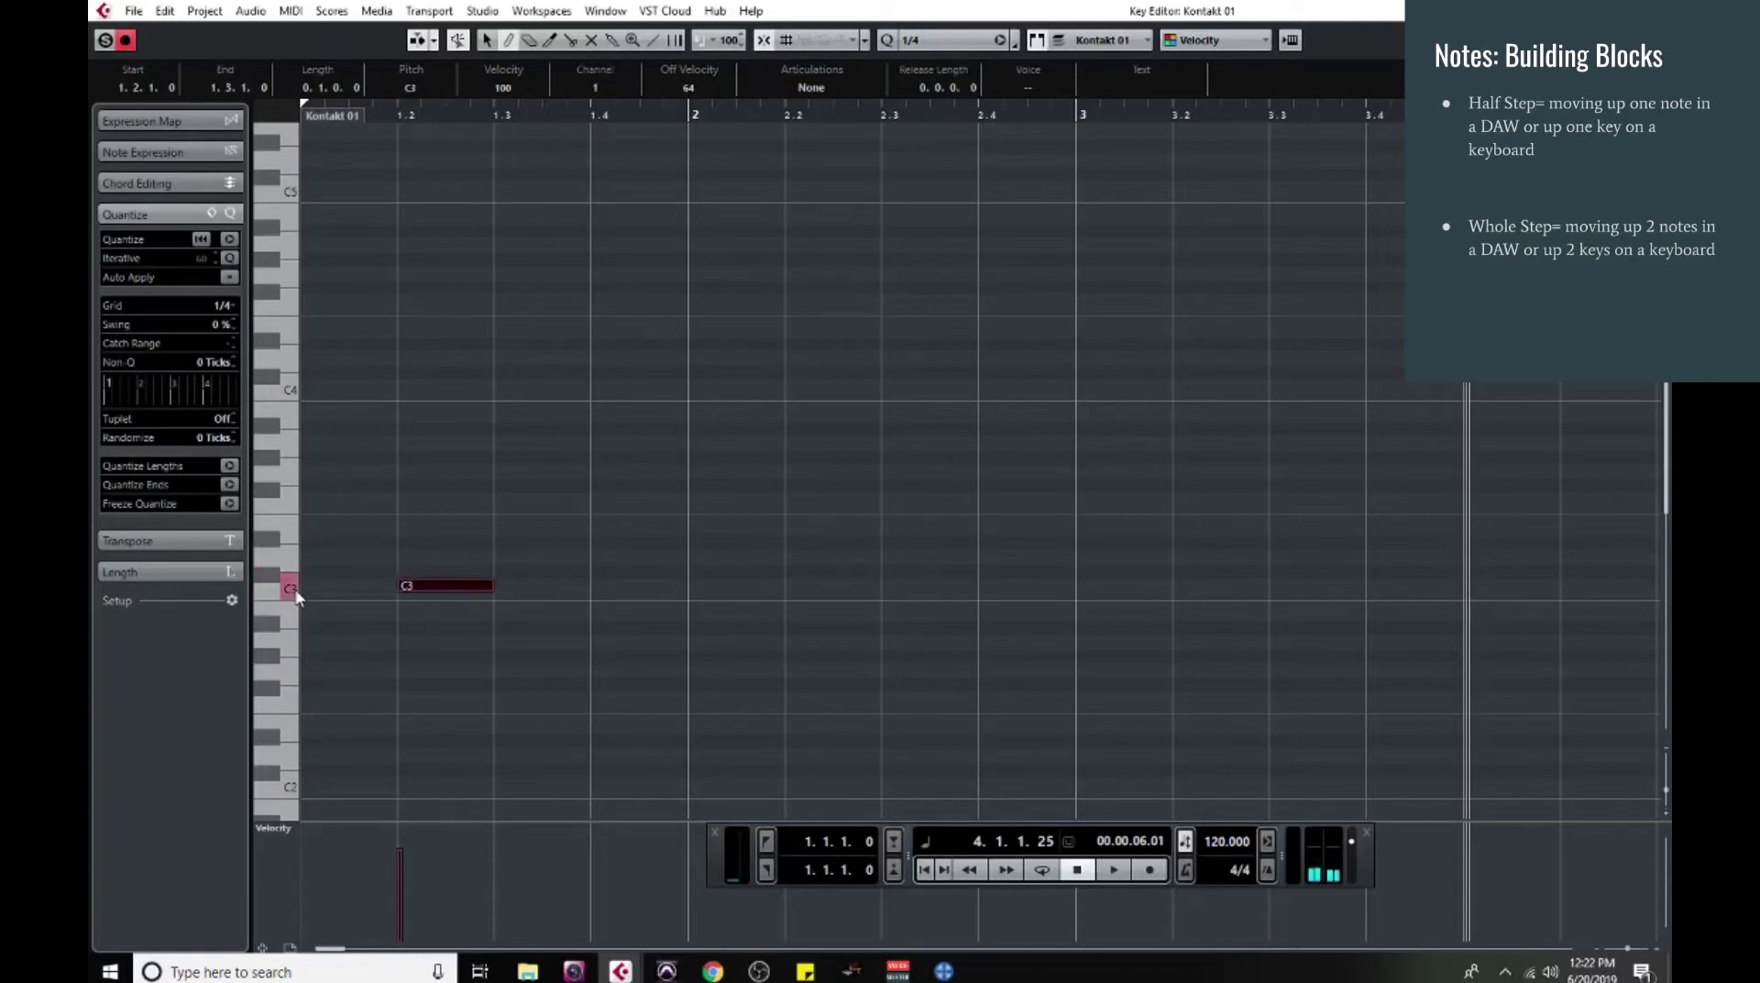
- Move the C3 note up a whole step to D3, back to C3 and up to D3 again, and delete it
key(Up)
key(Up)
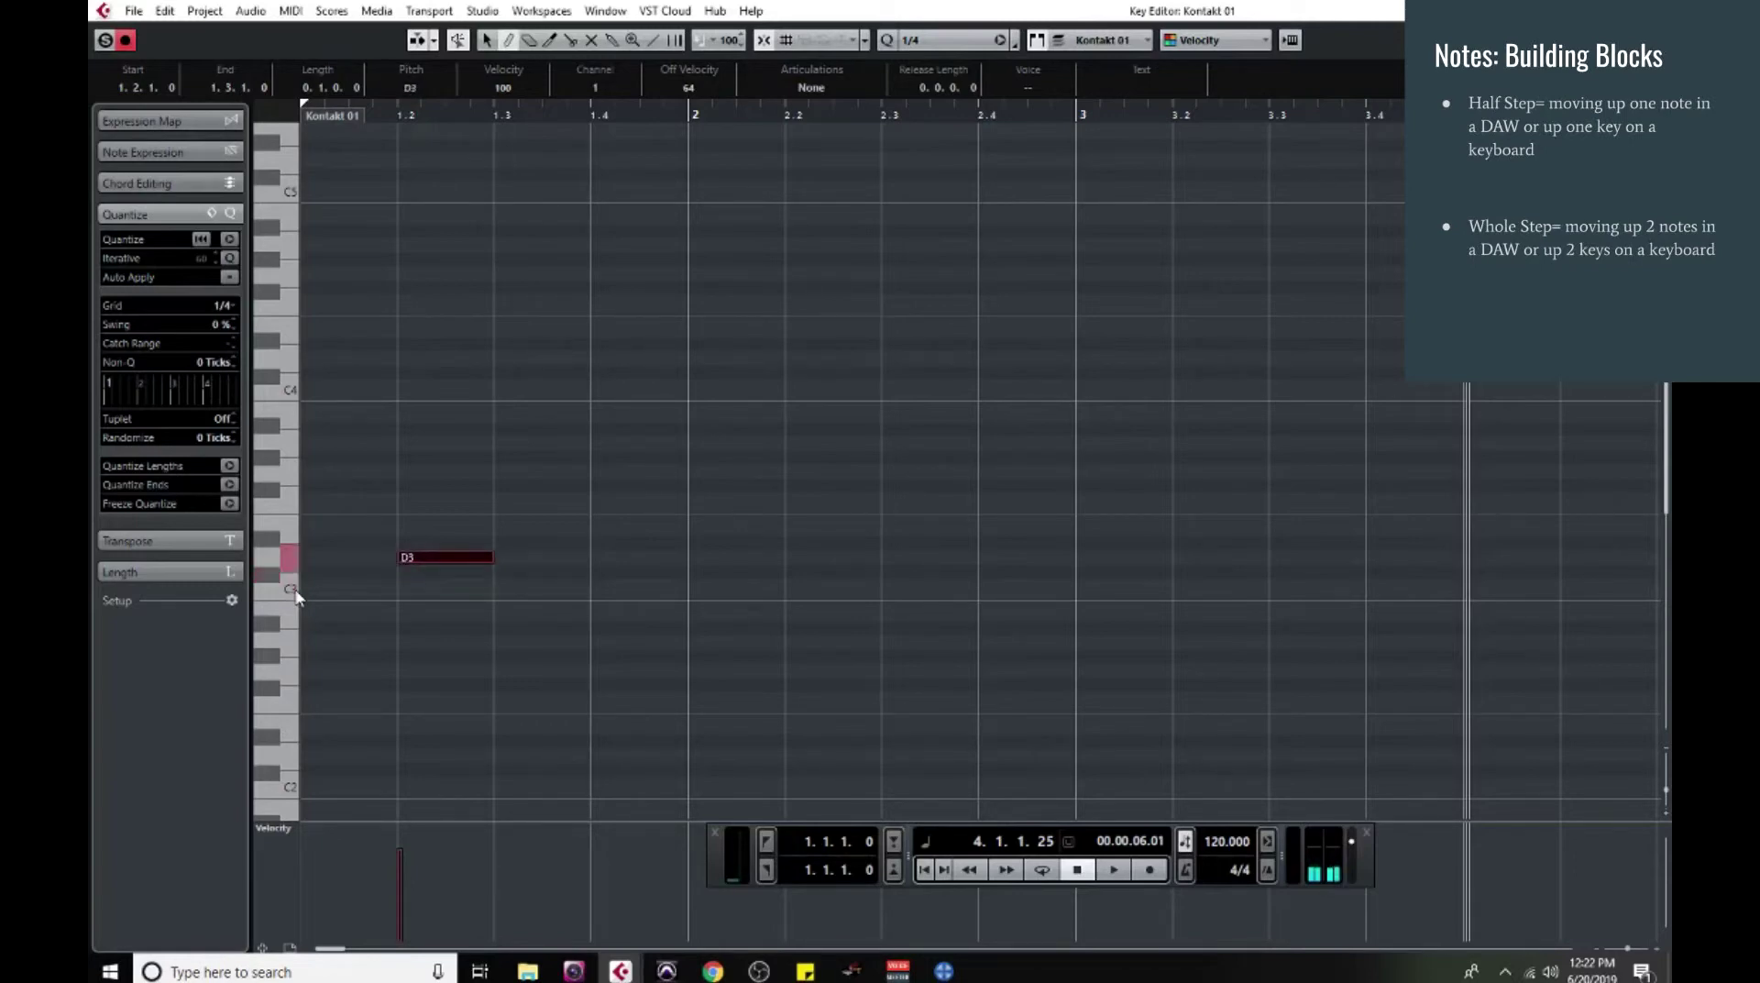
key(Down)
key(Down)
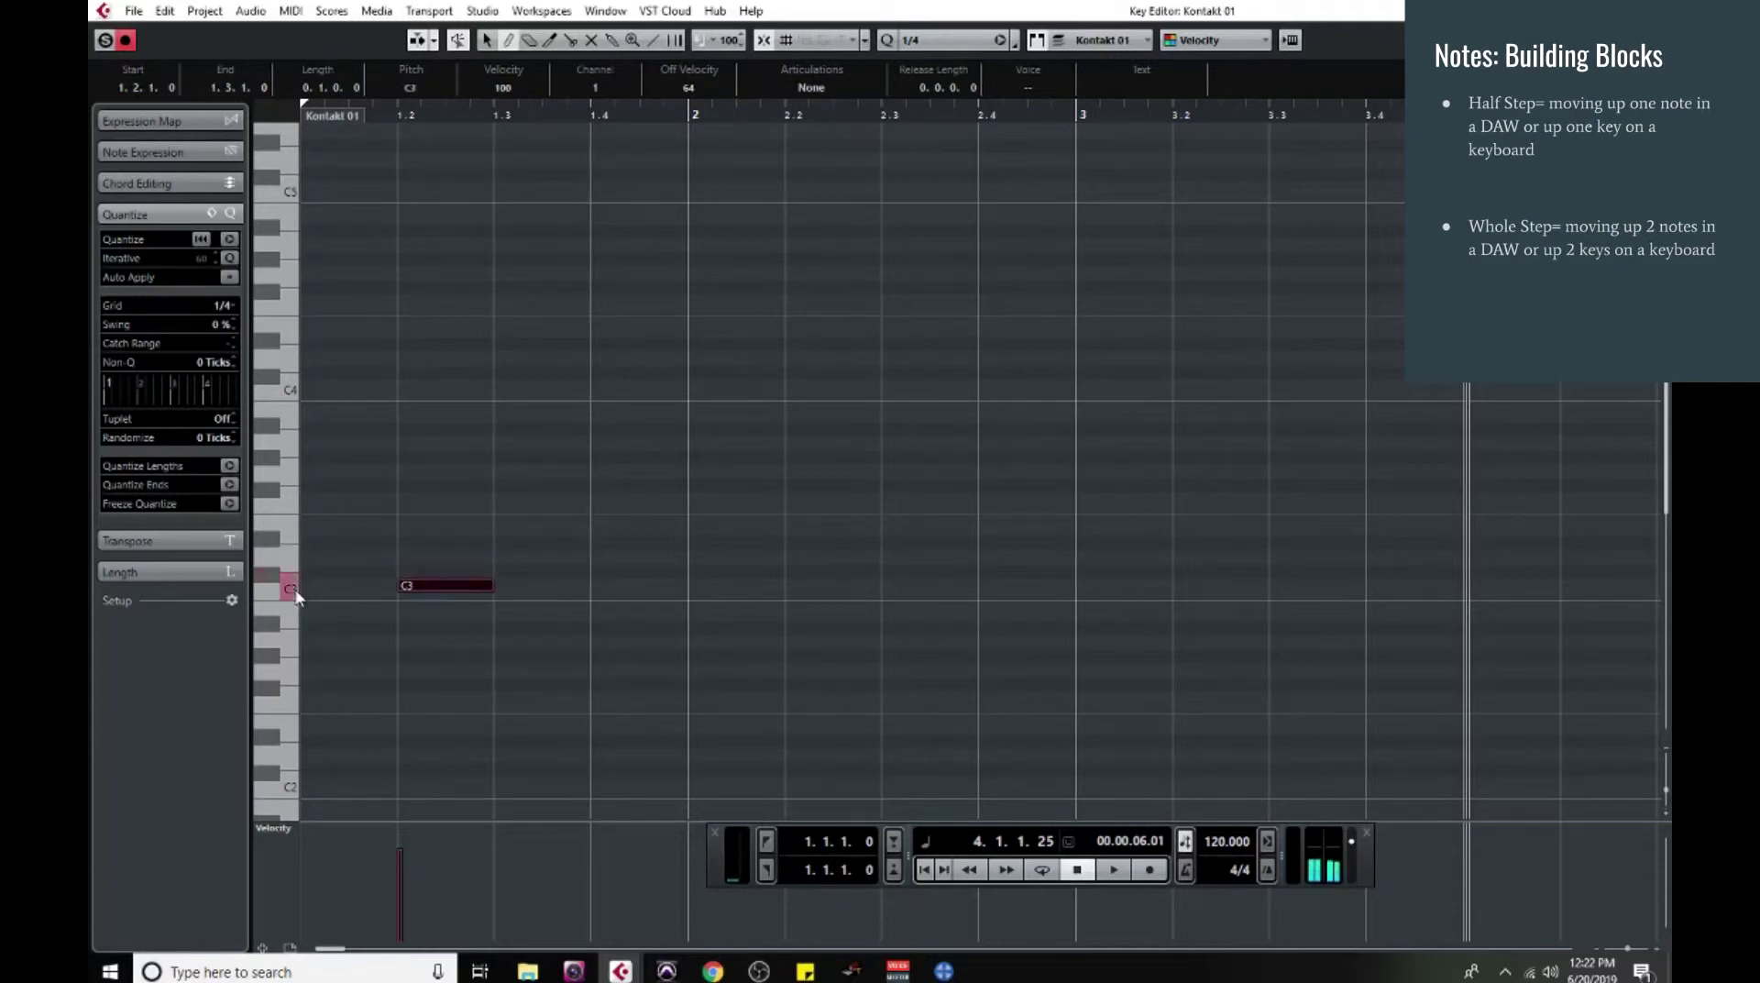
key(Up)
key(Up)
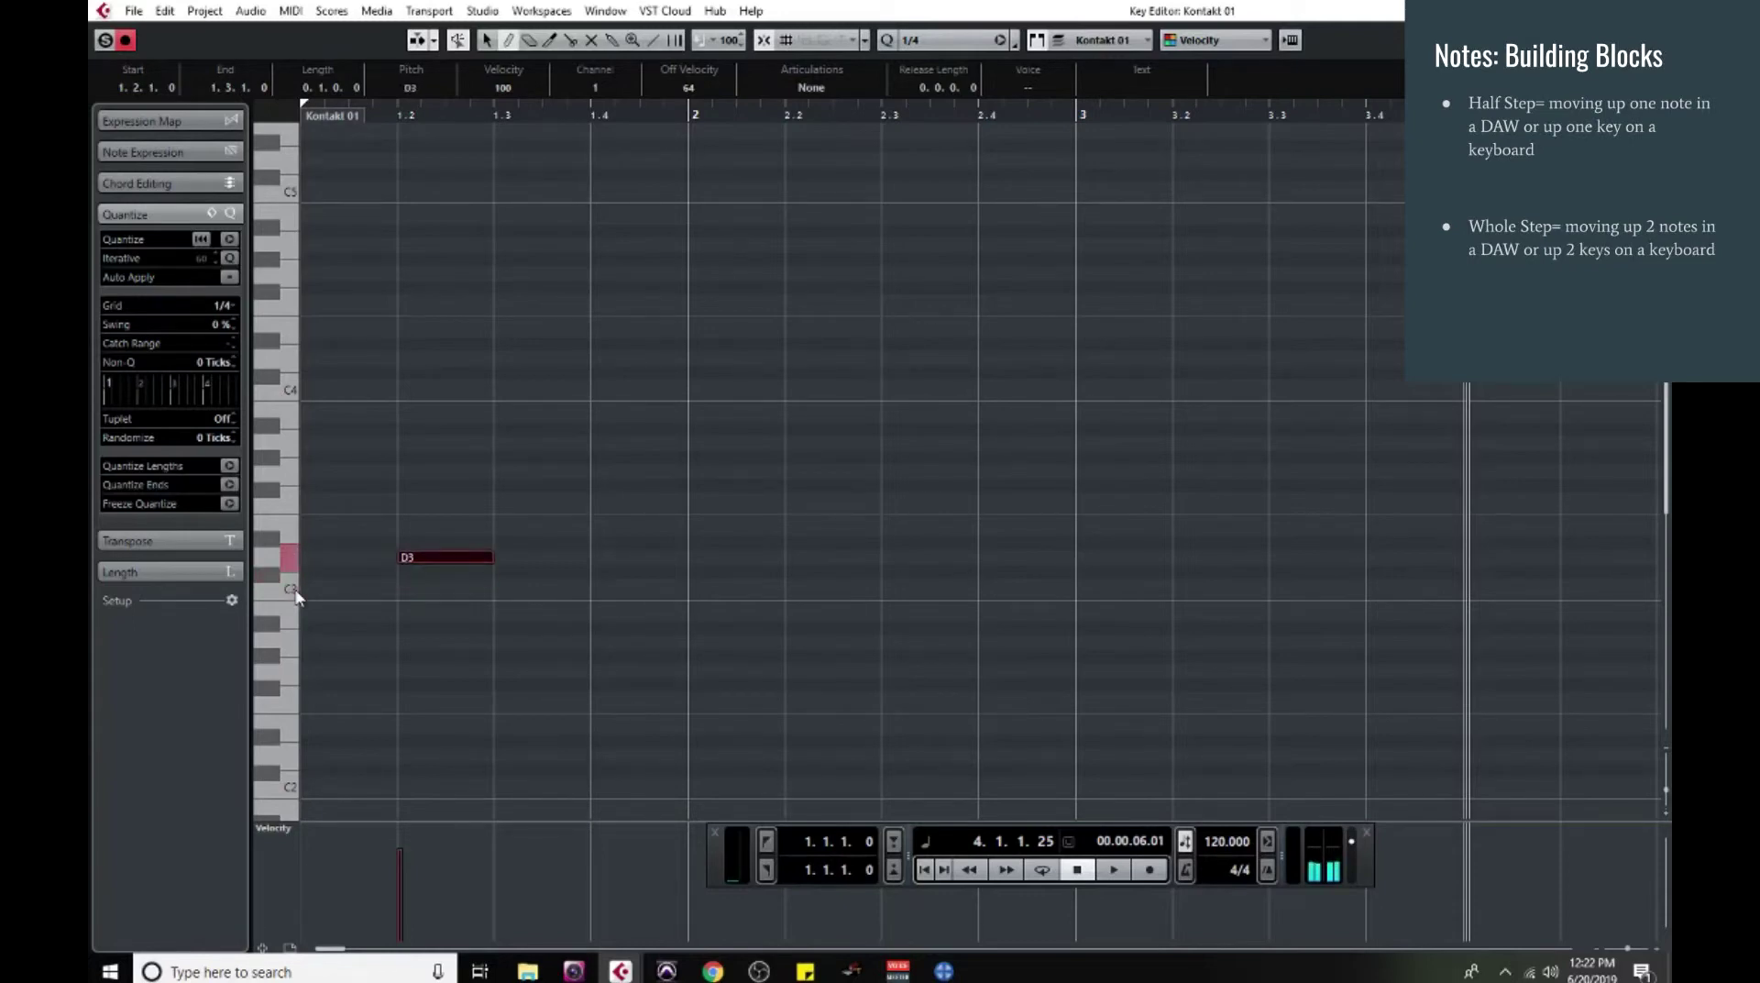
key(Delete)
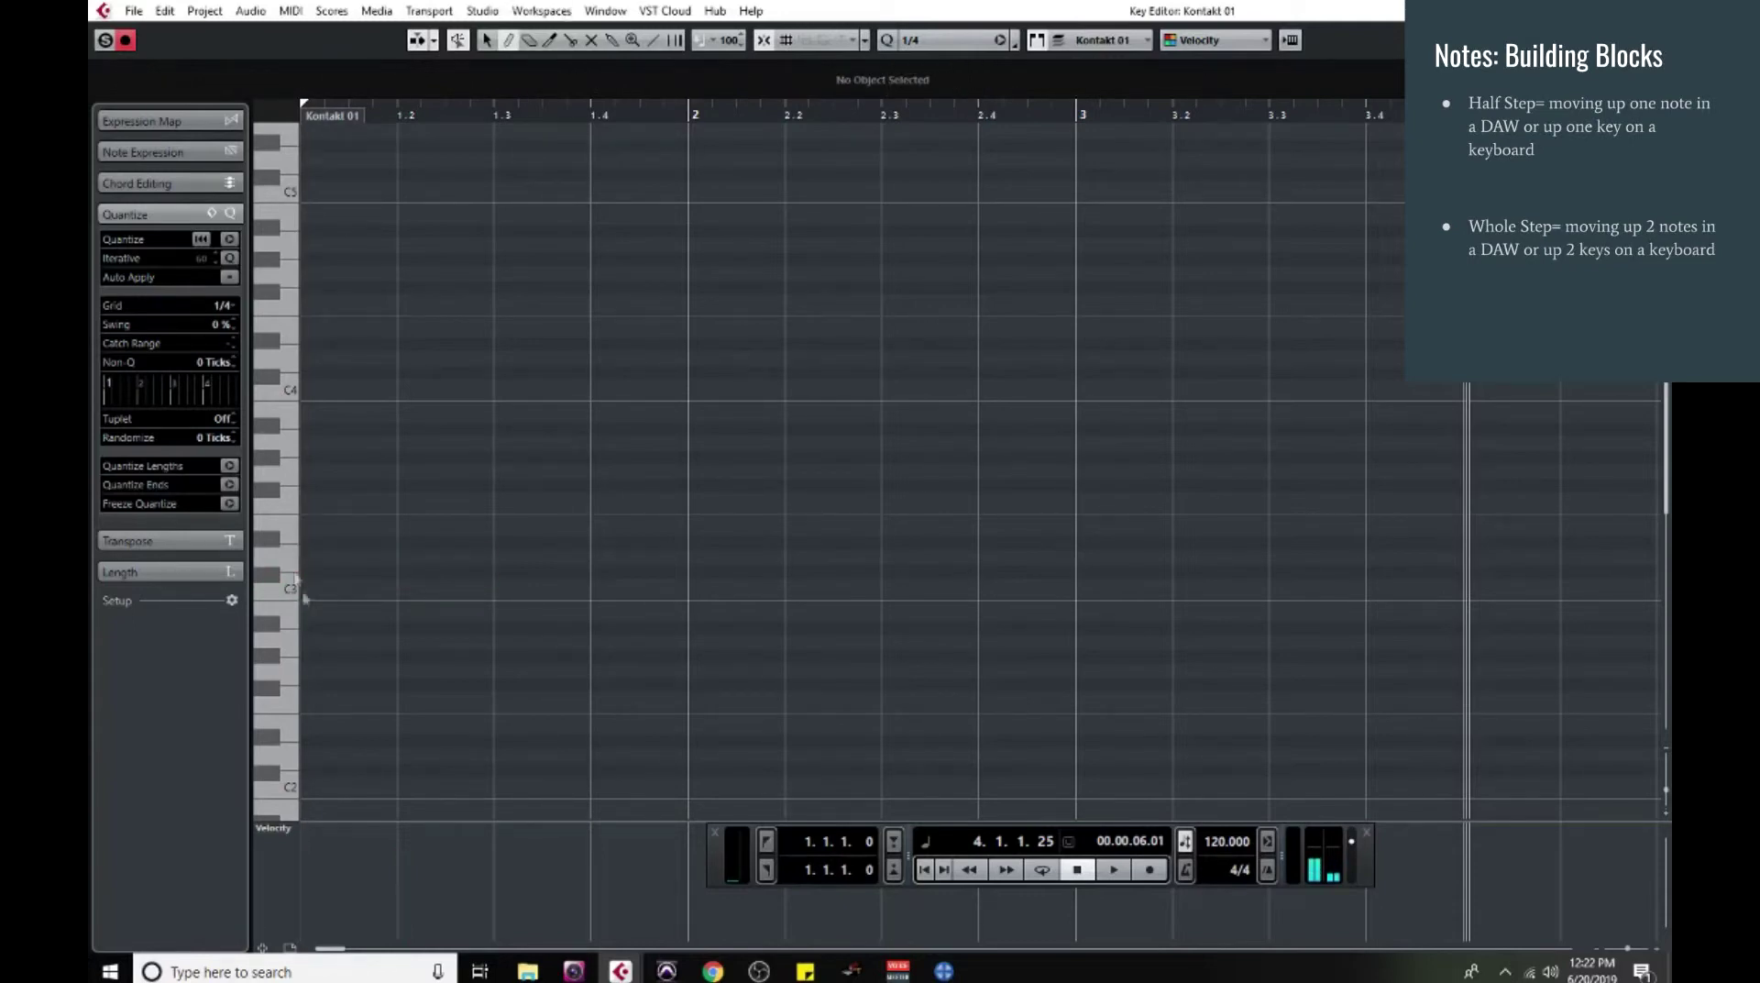
- Draw stacked quarter notes at the start of bar 1 on every white key from A2 up to C4
click(325, 639)
click(324, 612)
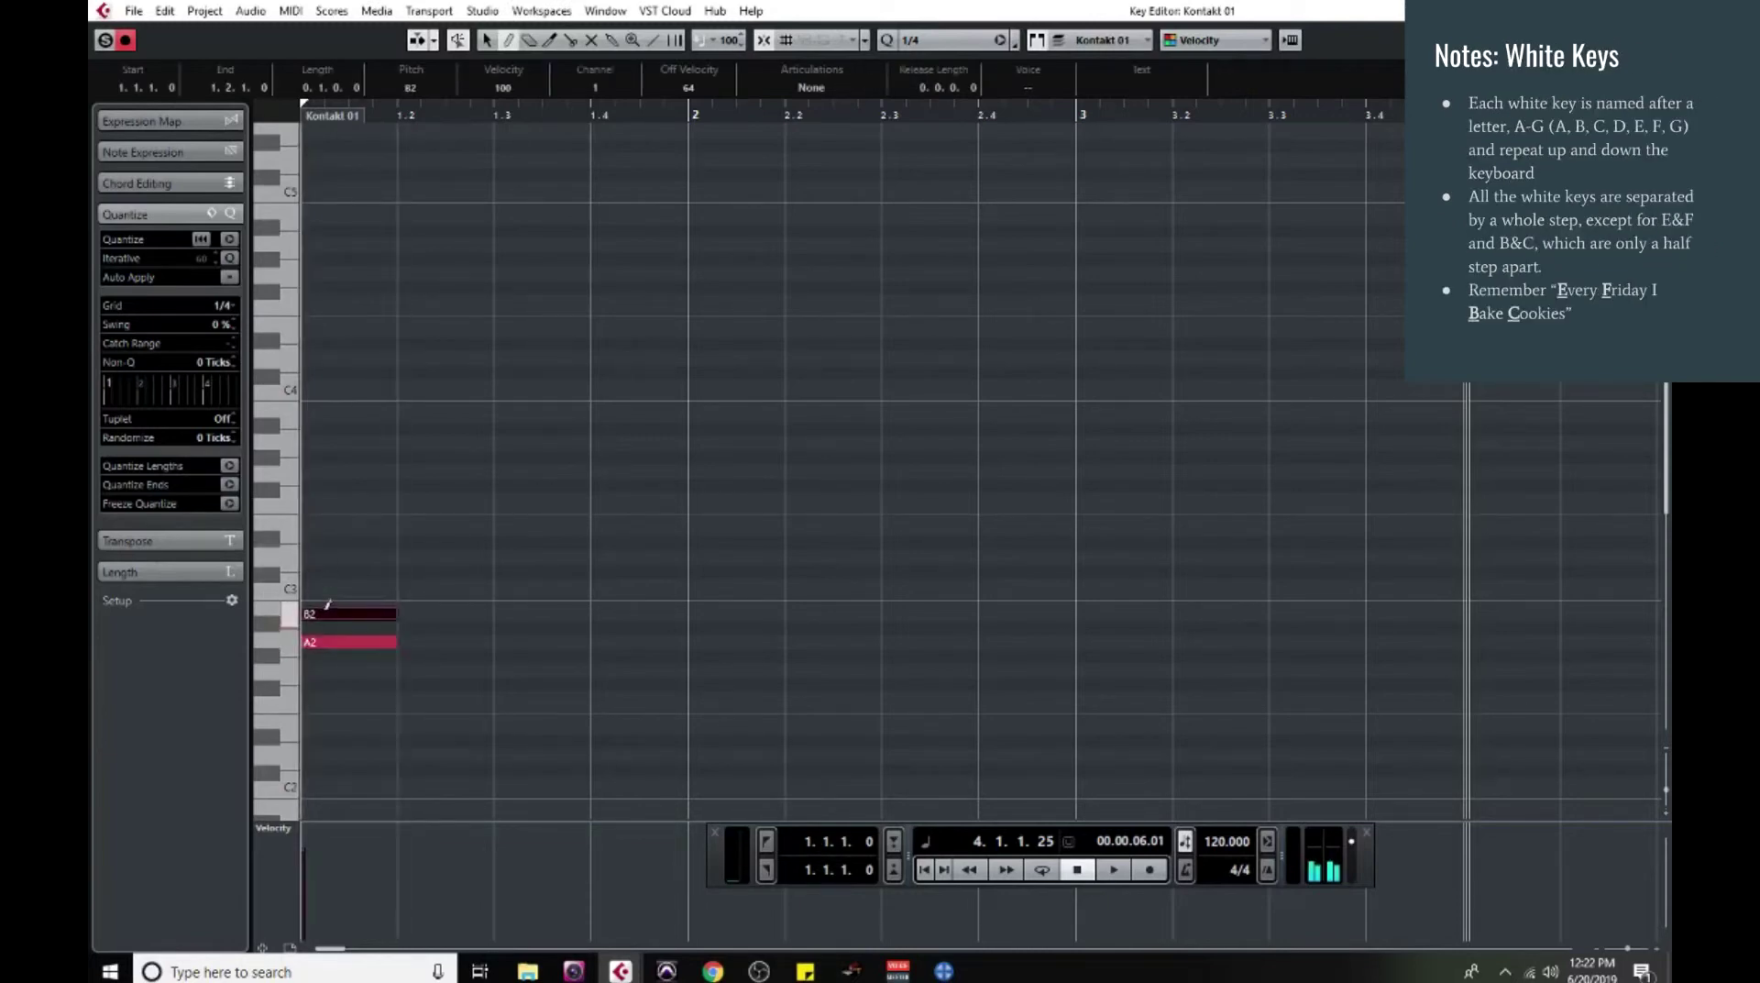
click(326, 586)
click(332, 556)
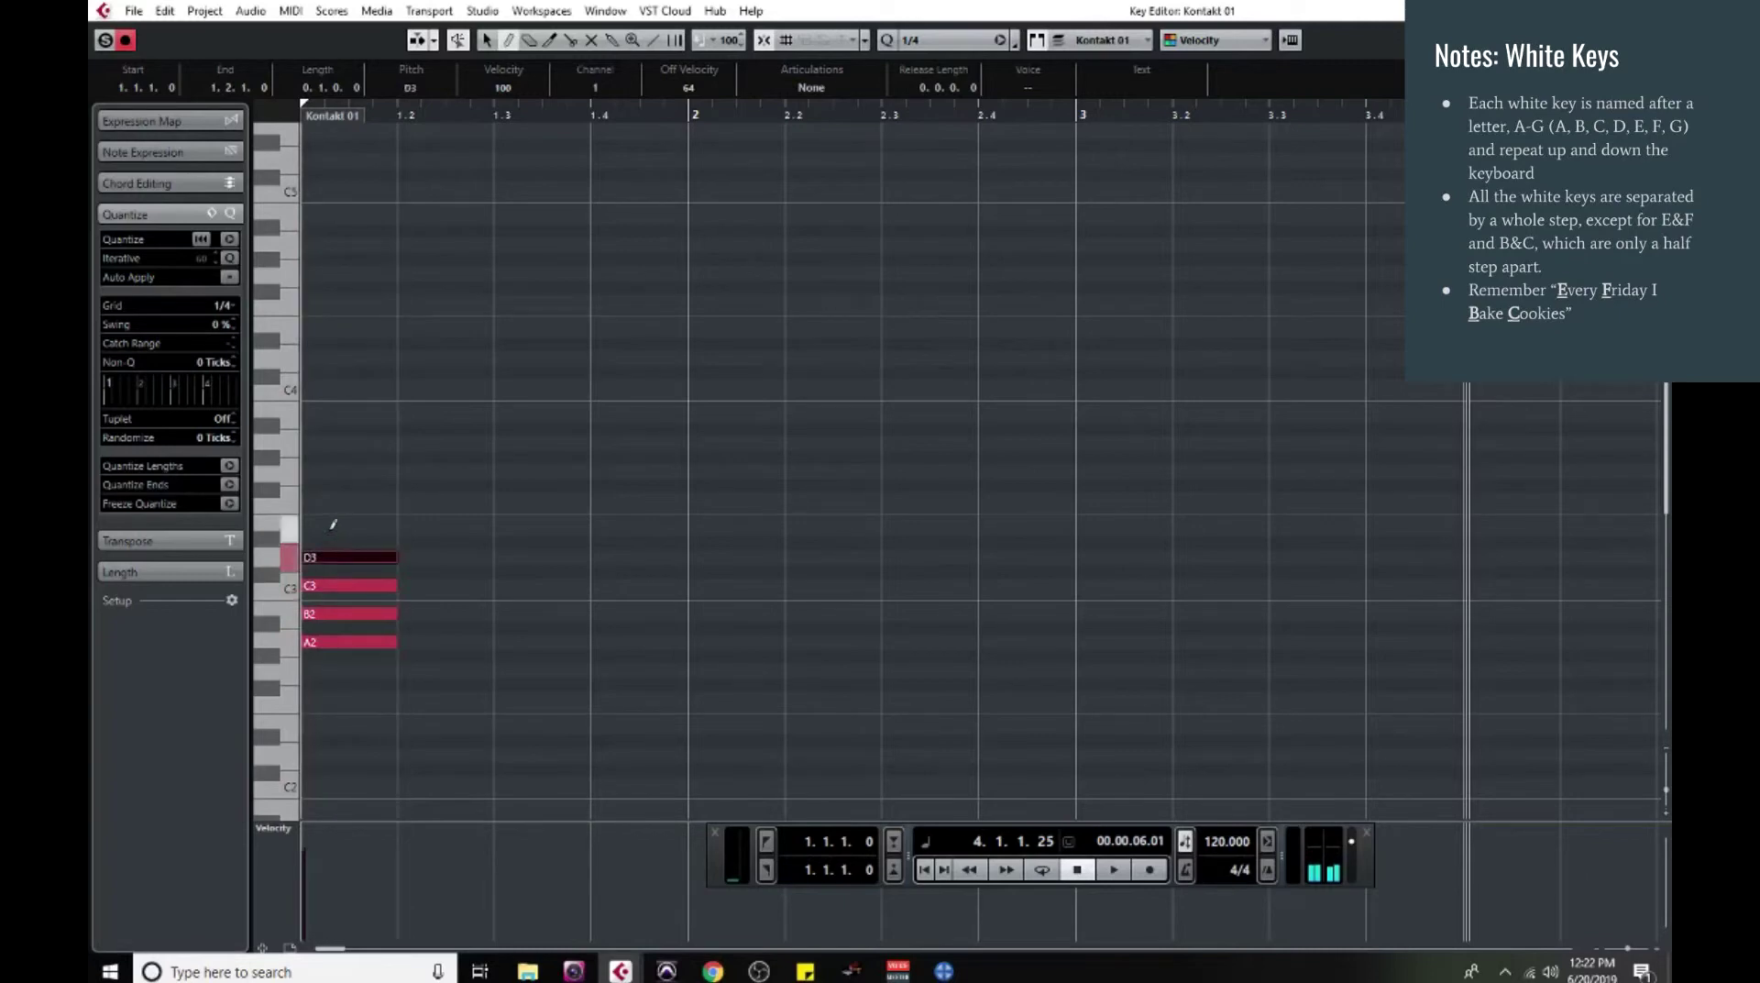
click(332, 528)
click(334, 500)
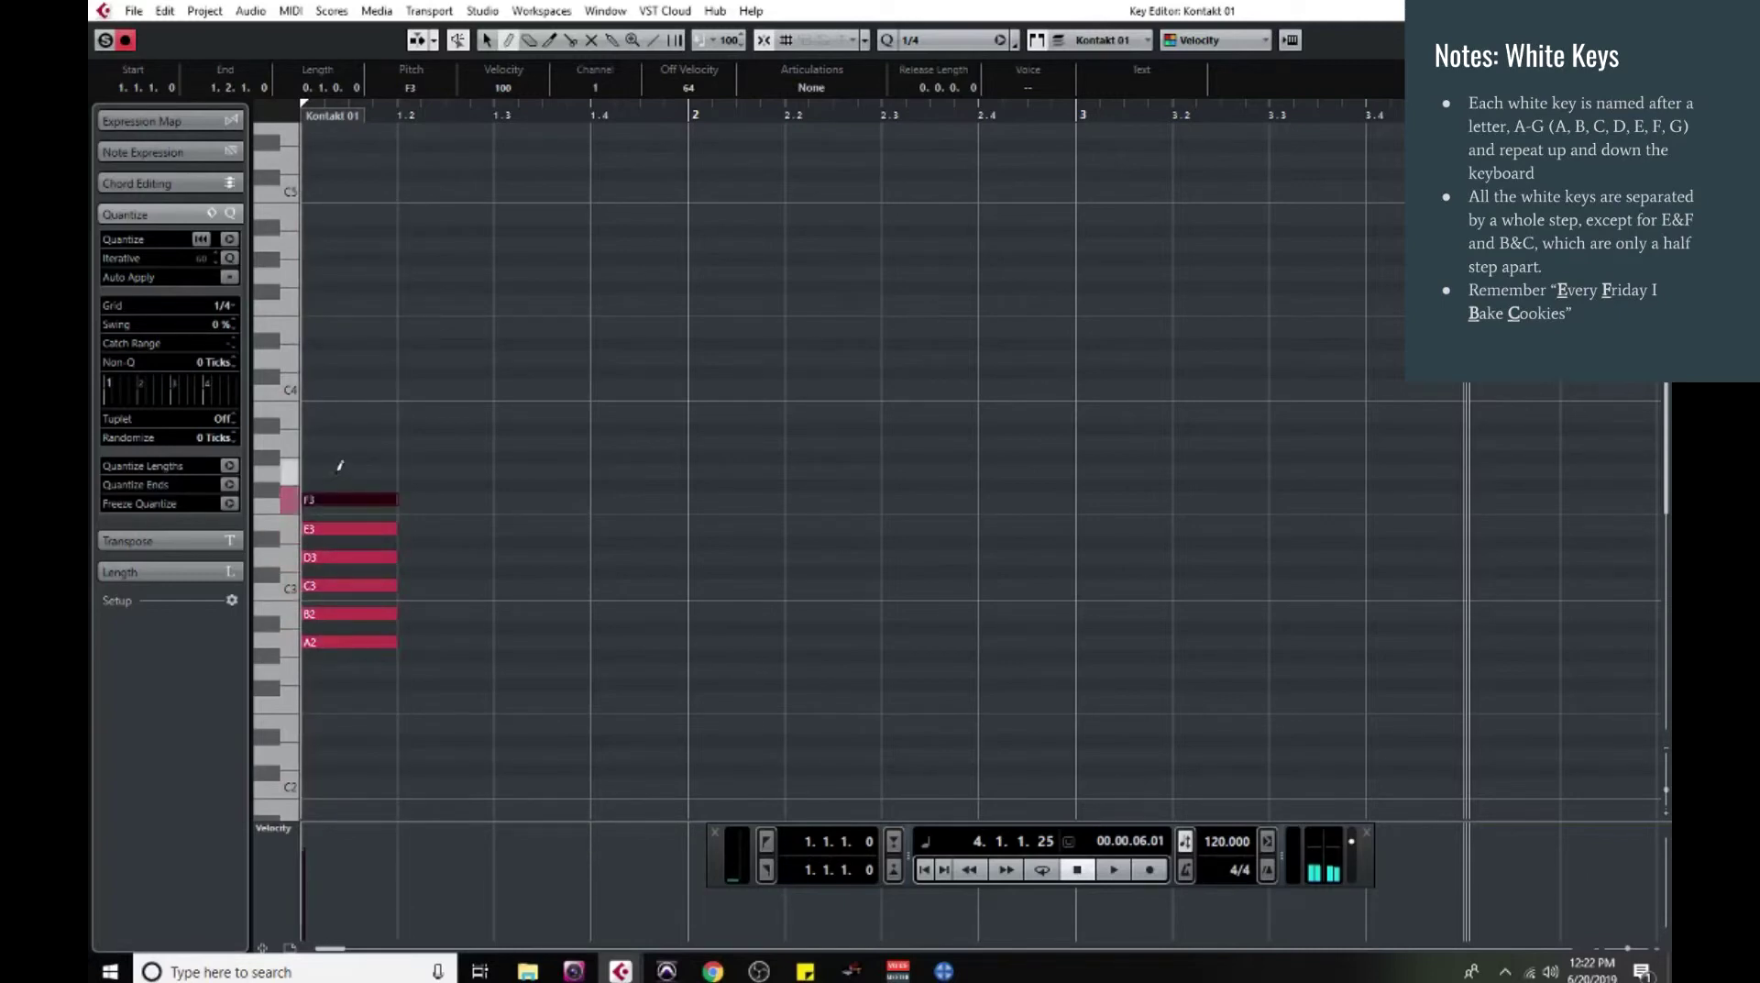
click(337, 471)
click(339, 443)
click(341, 415)
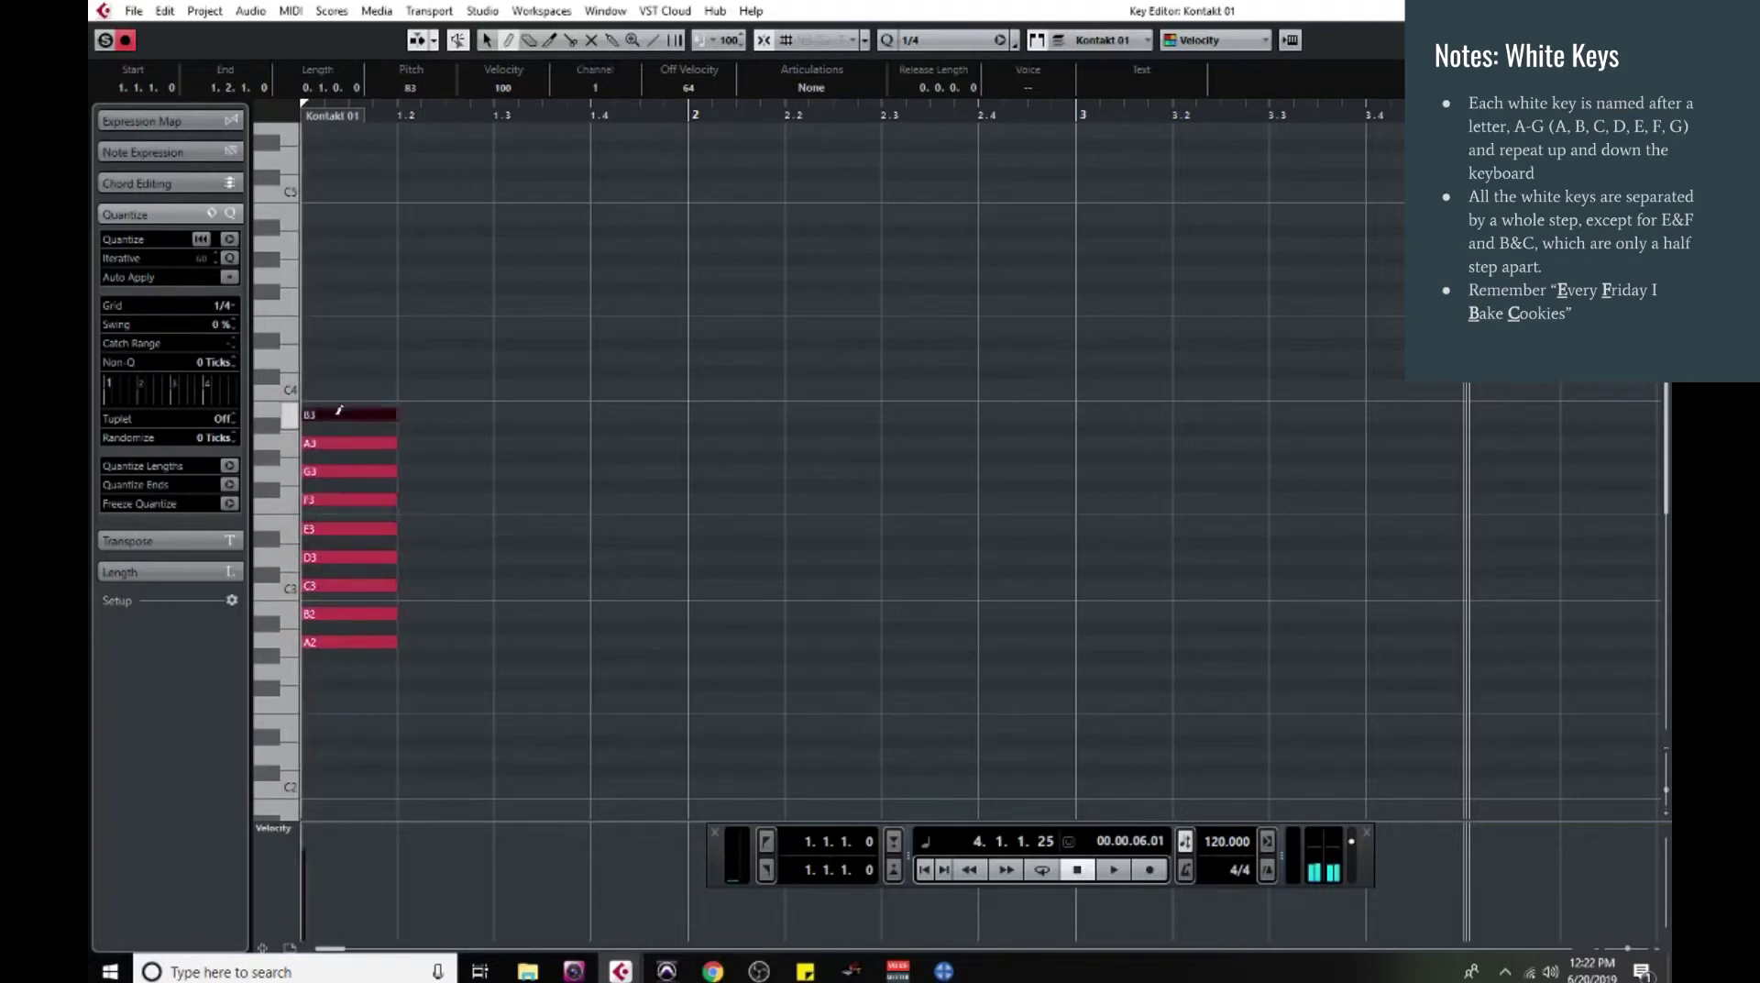
click(342, 385)
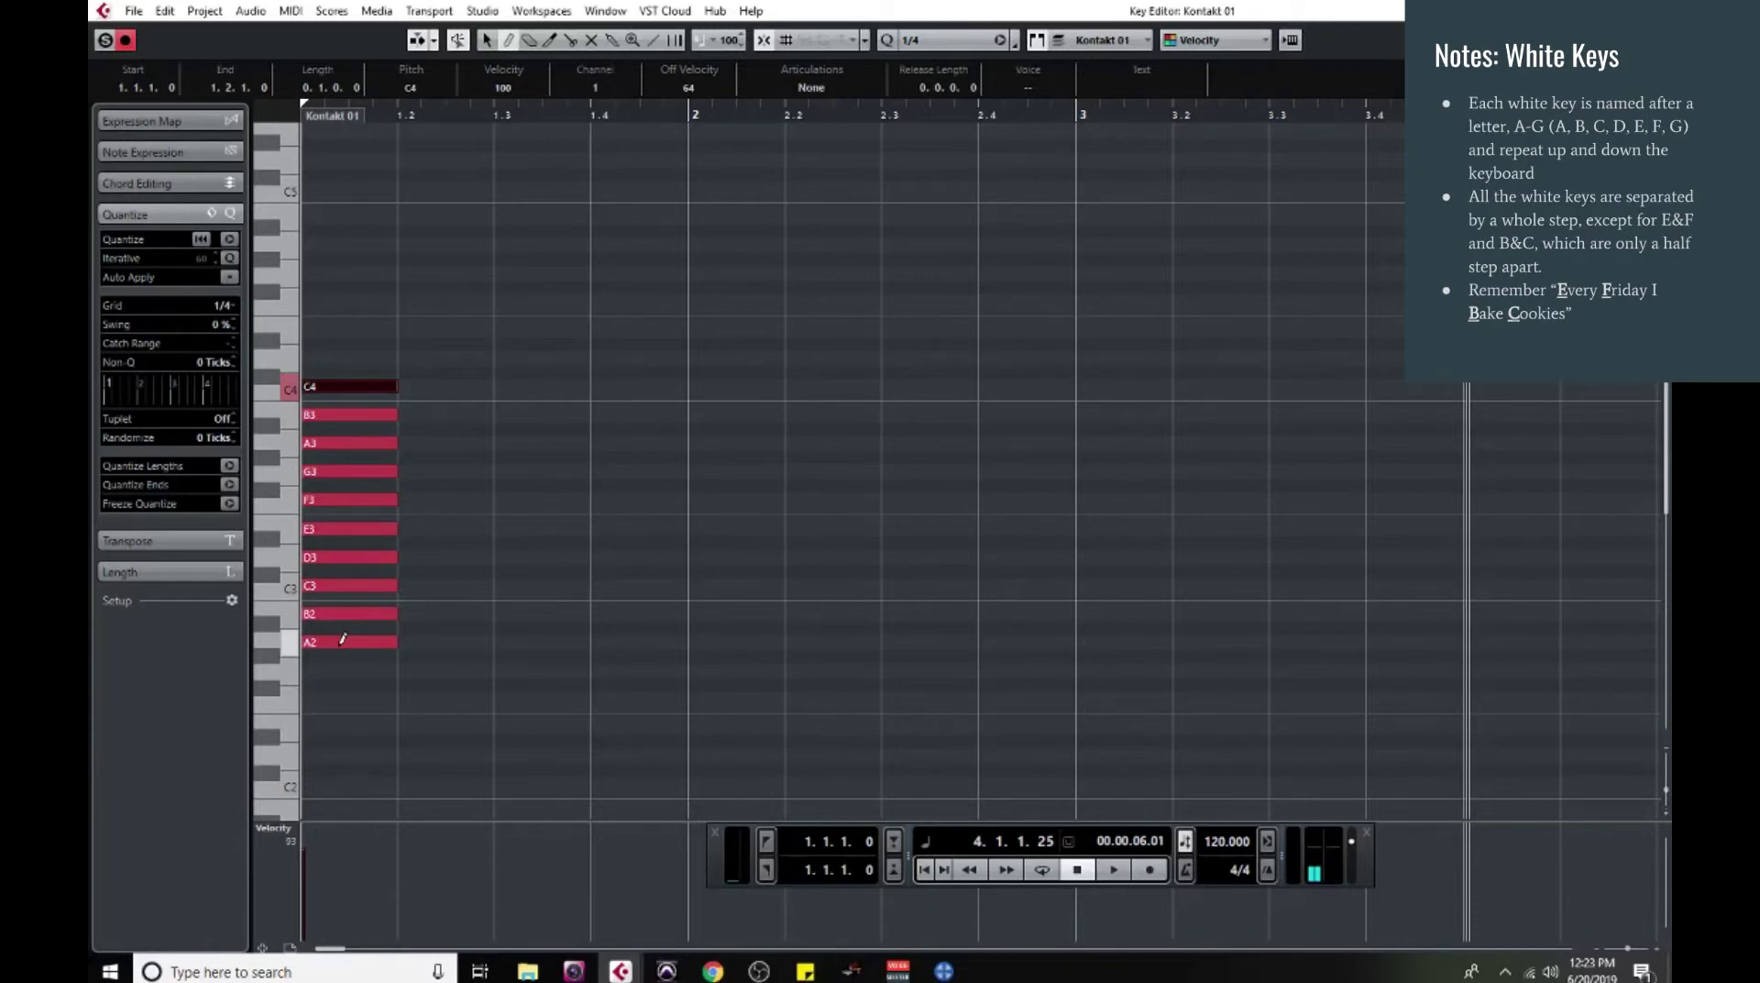
click(400, 579)
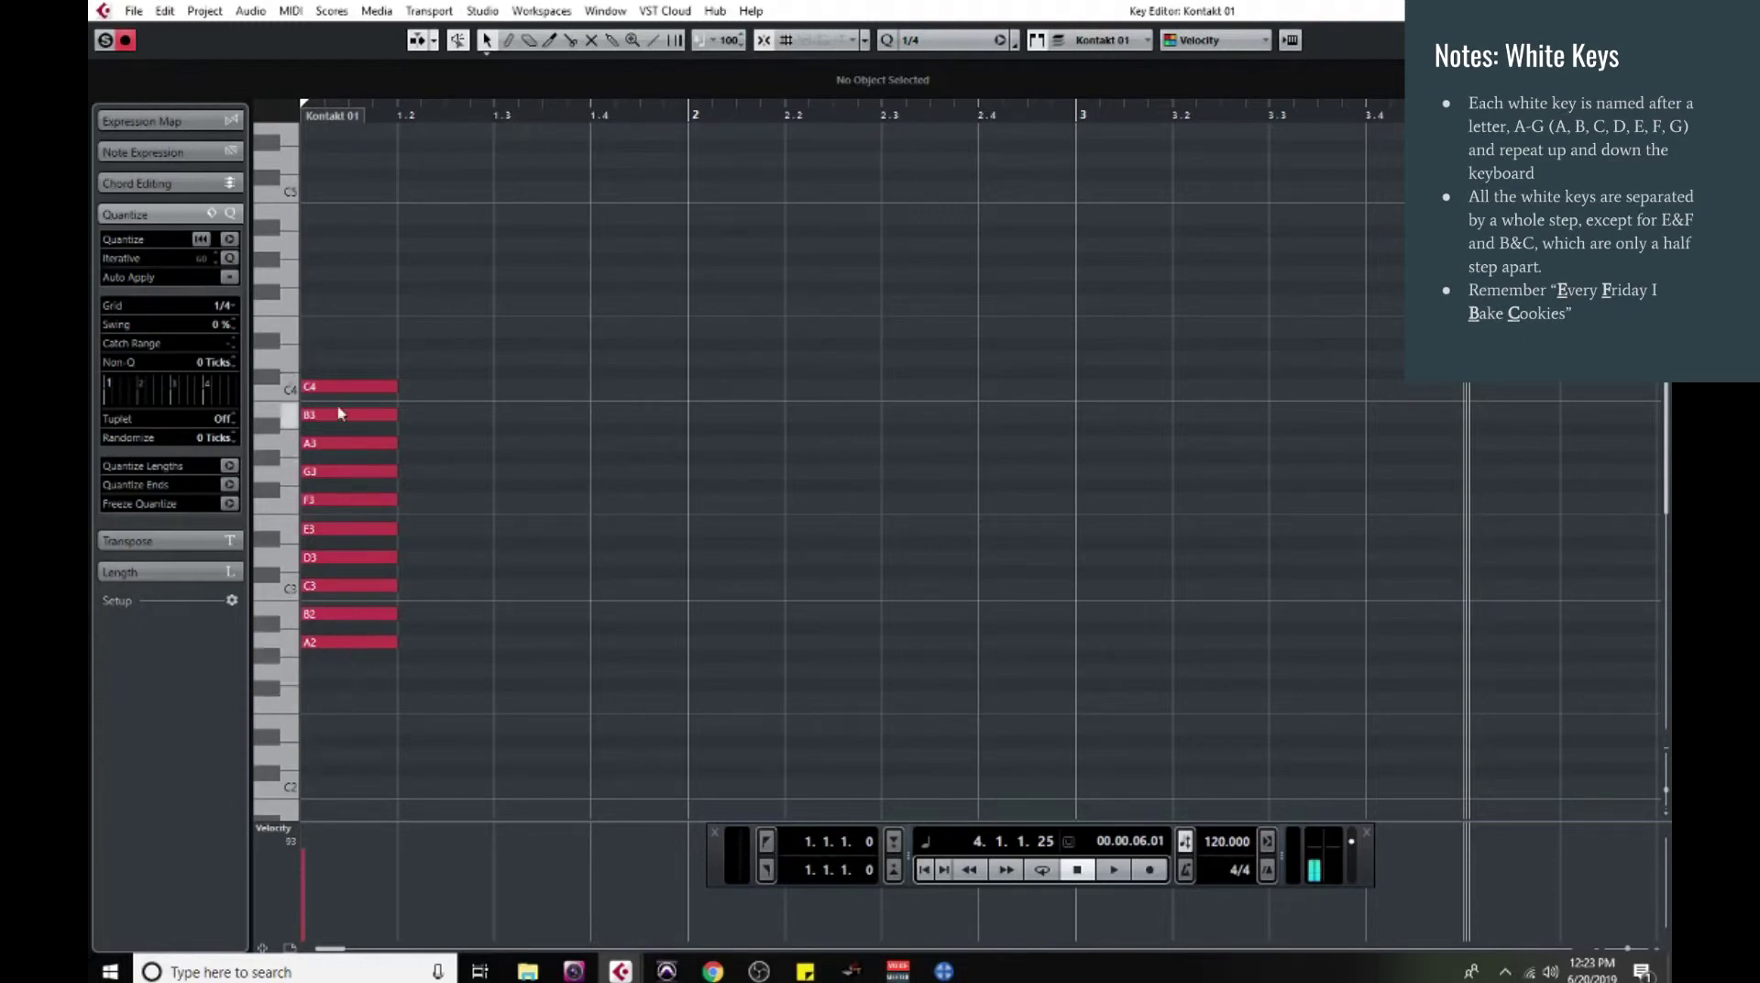
- Draw the half-step pairs B3 and C4, and E3 and F3, as quarter notes at beat 1.3
click(508, 39)
click(536, 414)
click(532, 385)
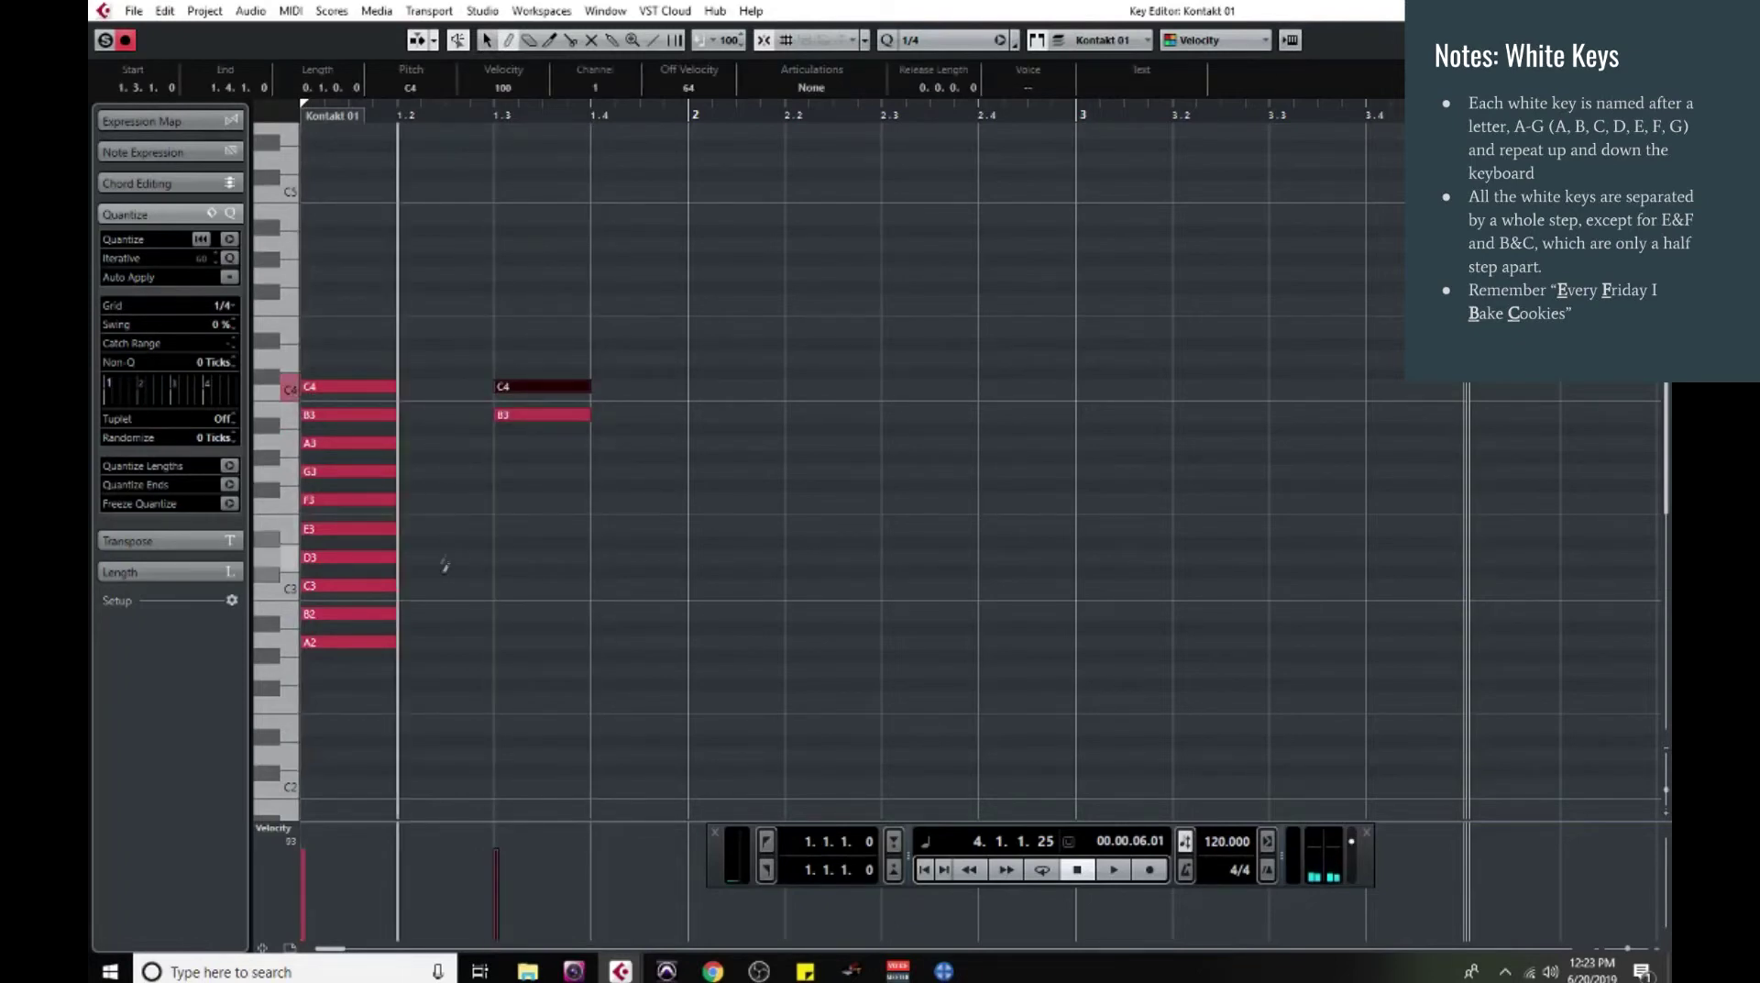
click(535, 529)
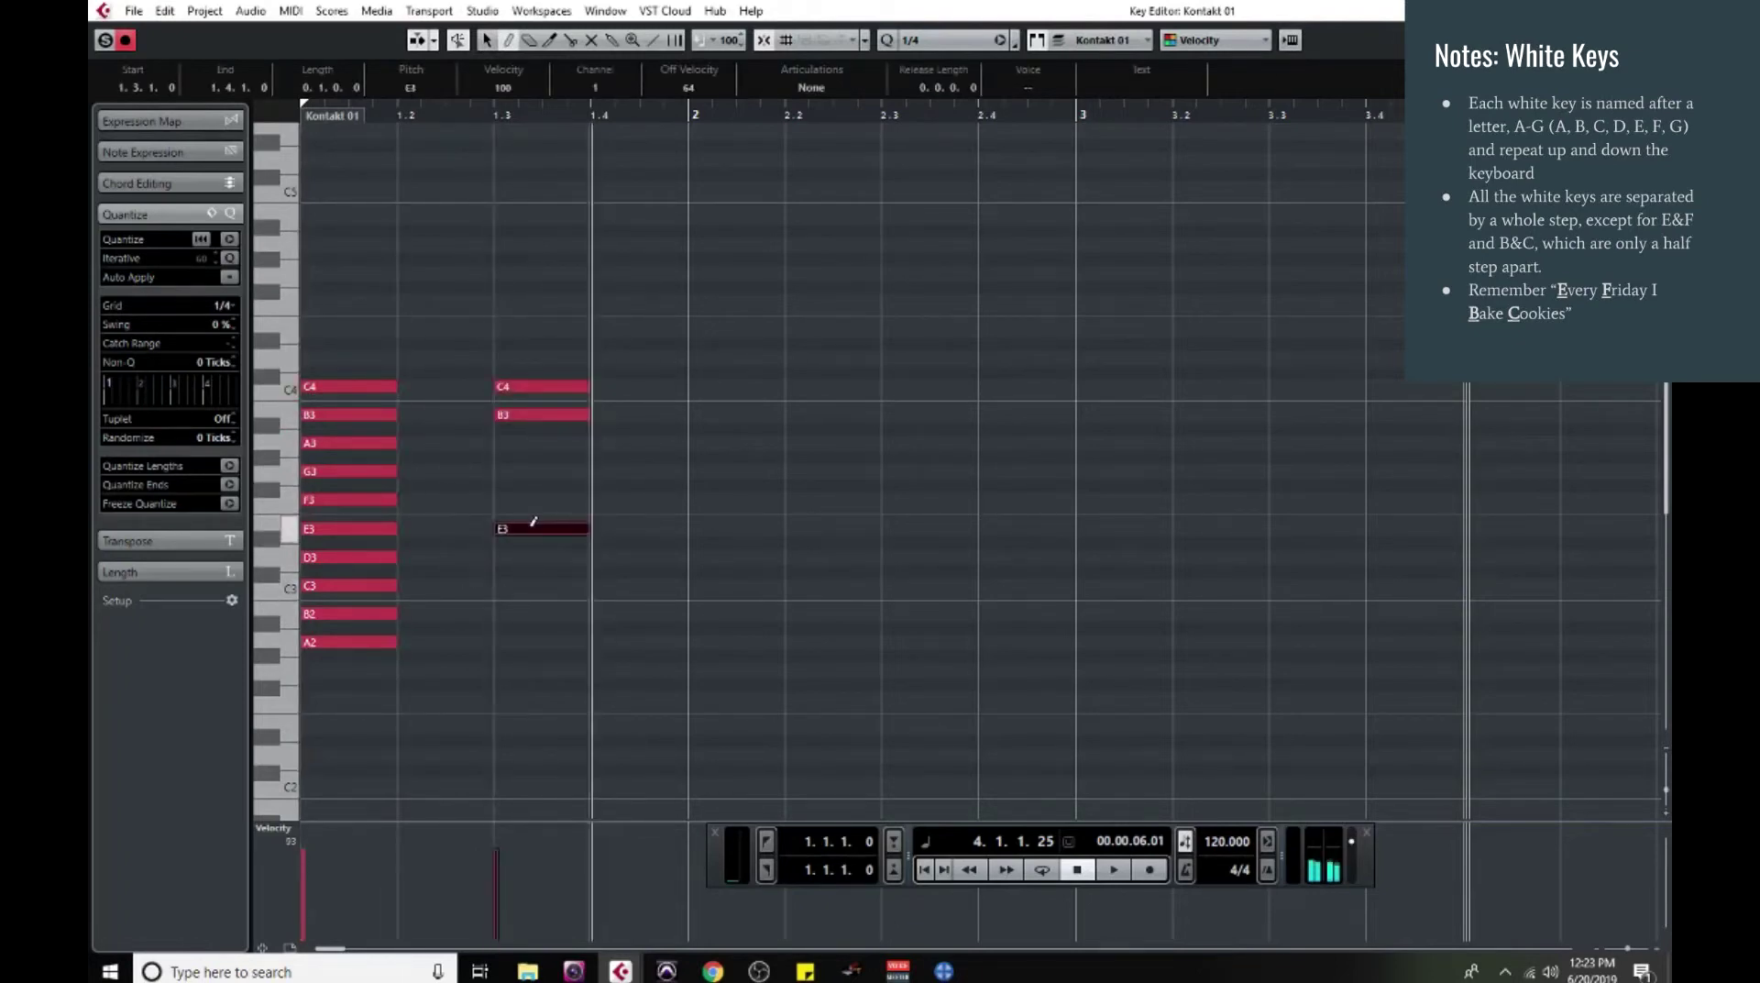
click(534, 500)
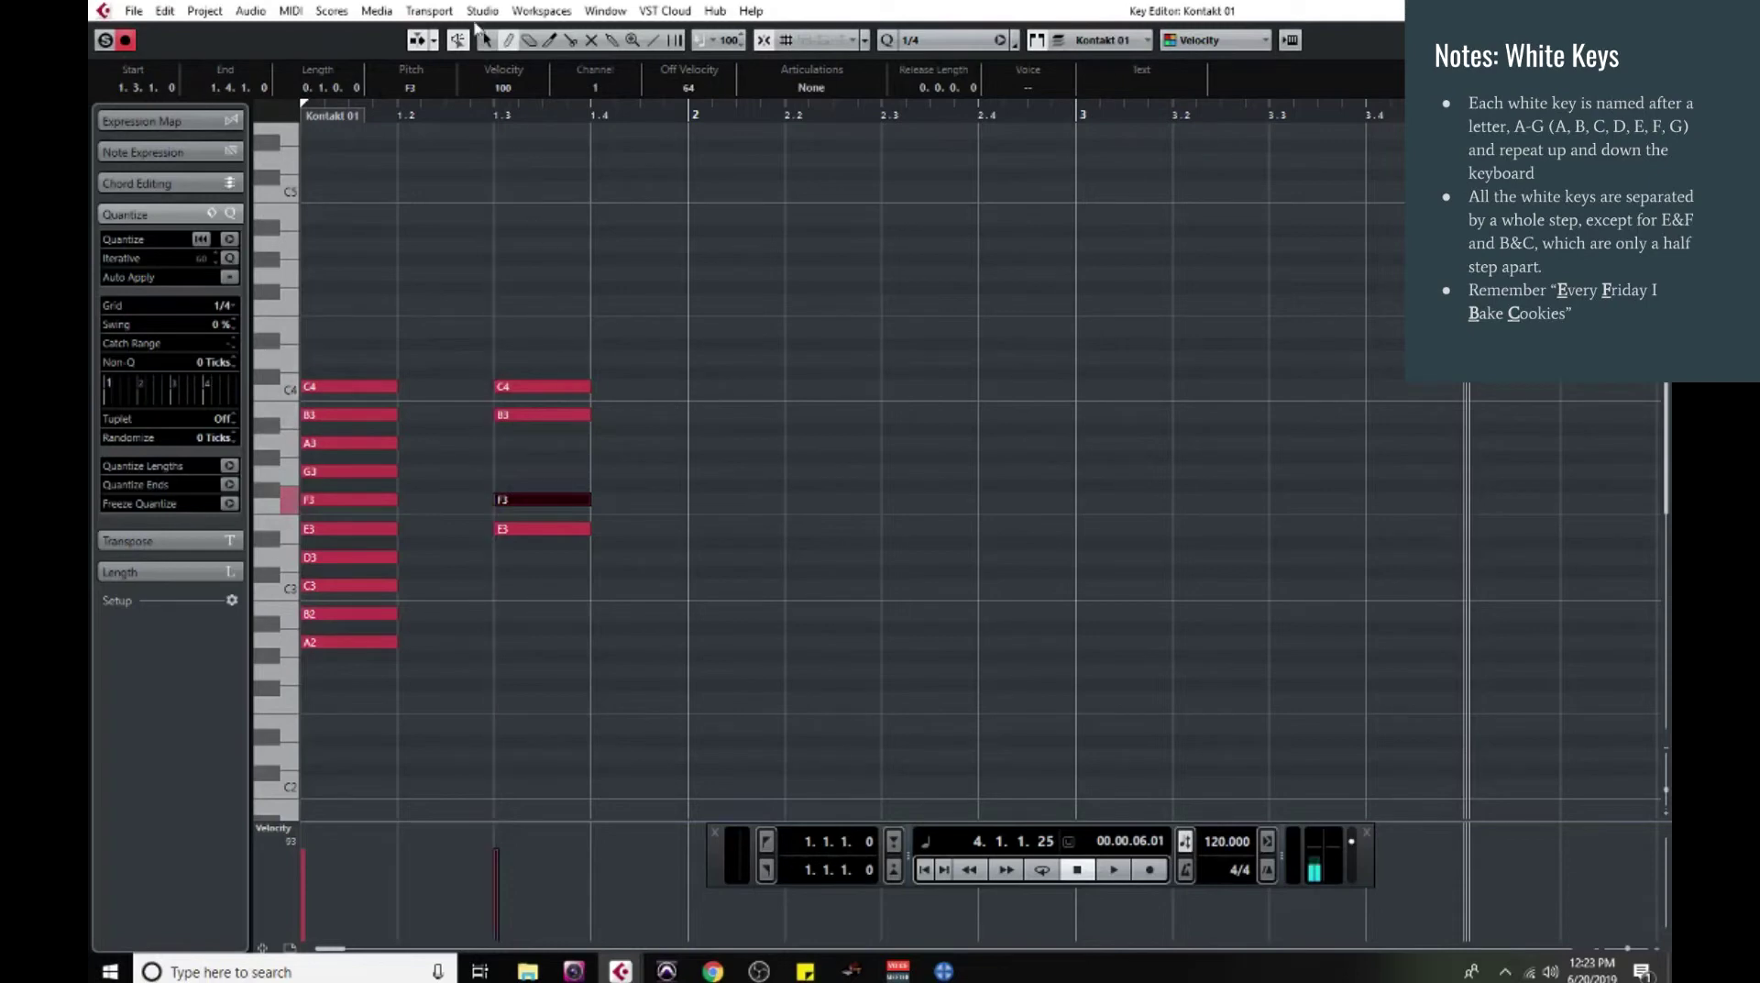
- Delete the four half-step pair notes at beat 1.3
click(486, 40)
click(568, 472)
drag(568, 472, 576, 568)
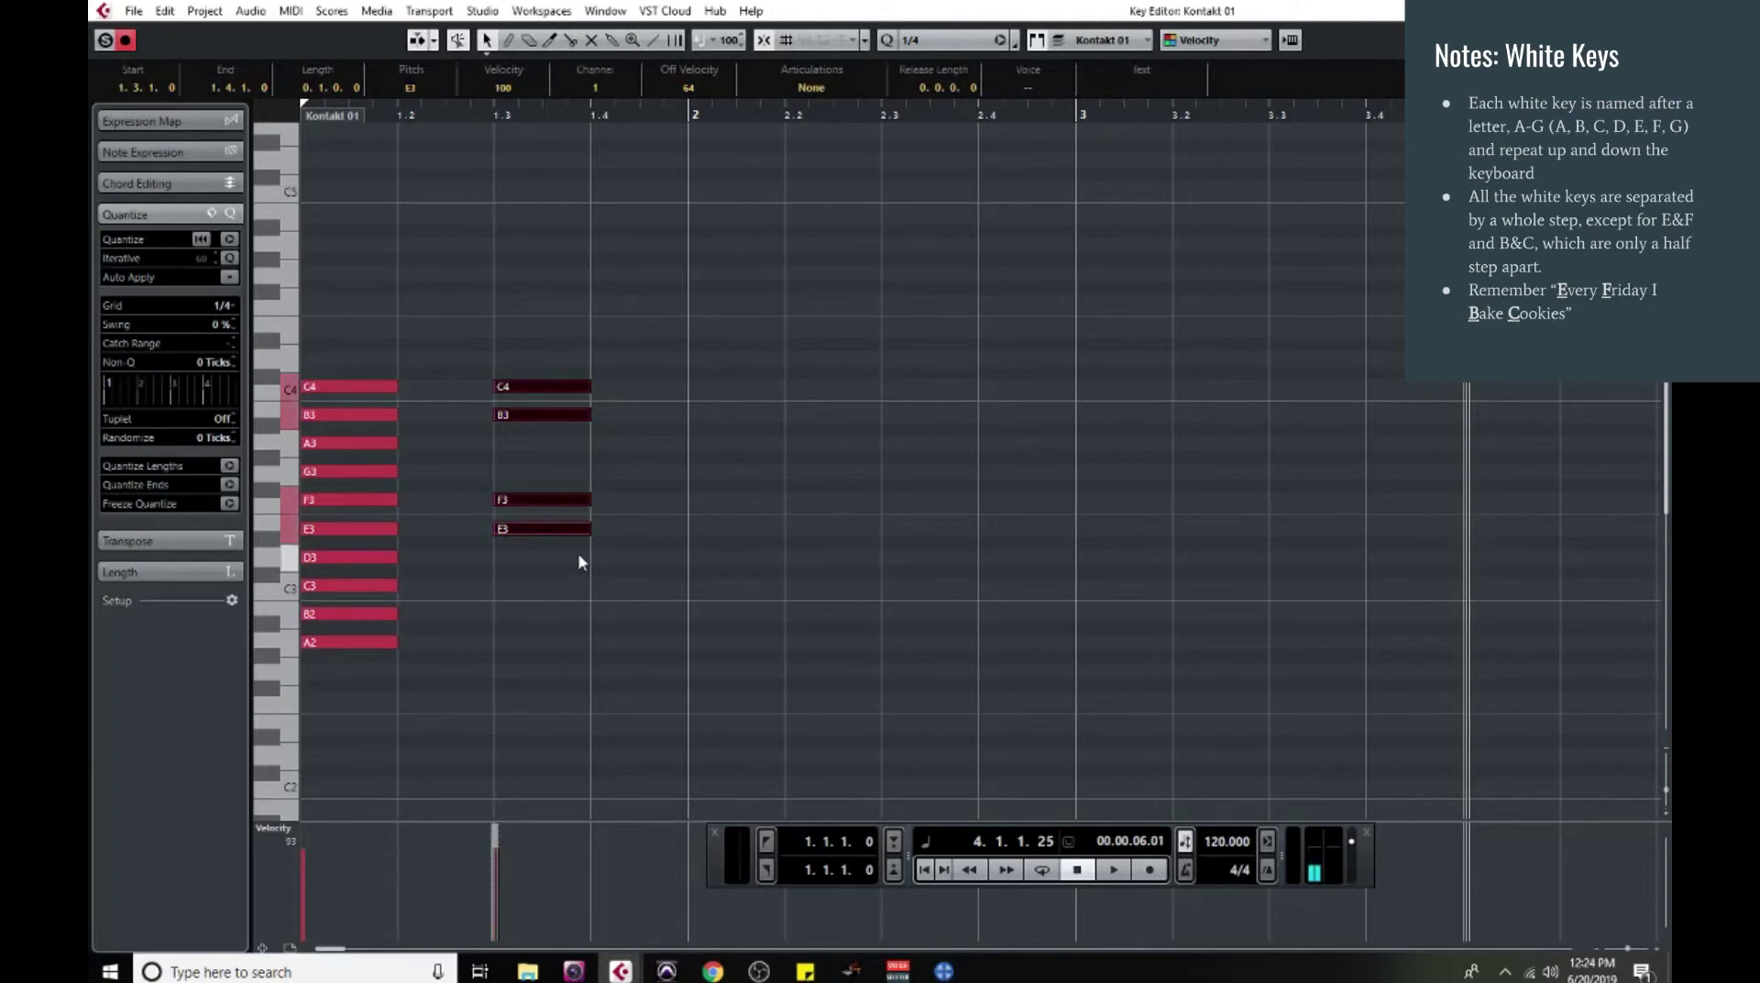
key(Delete)
- Draw quarter notes at beat 1.2 on the black keys A#2, C#3, D#3, F#3, G#3 and A#3
click(507, 39)
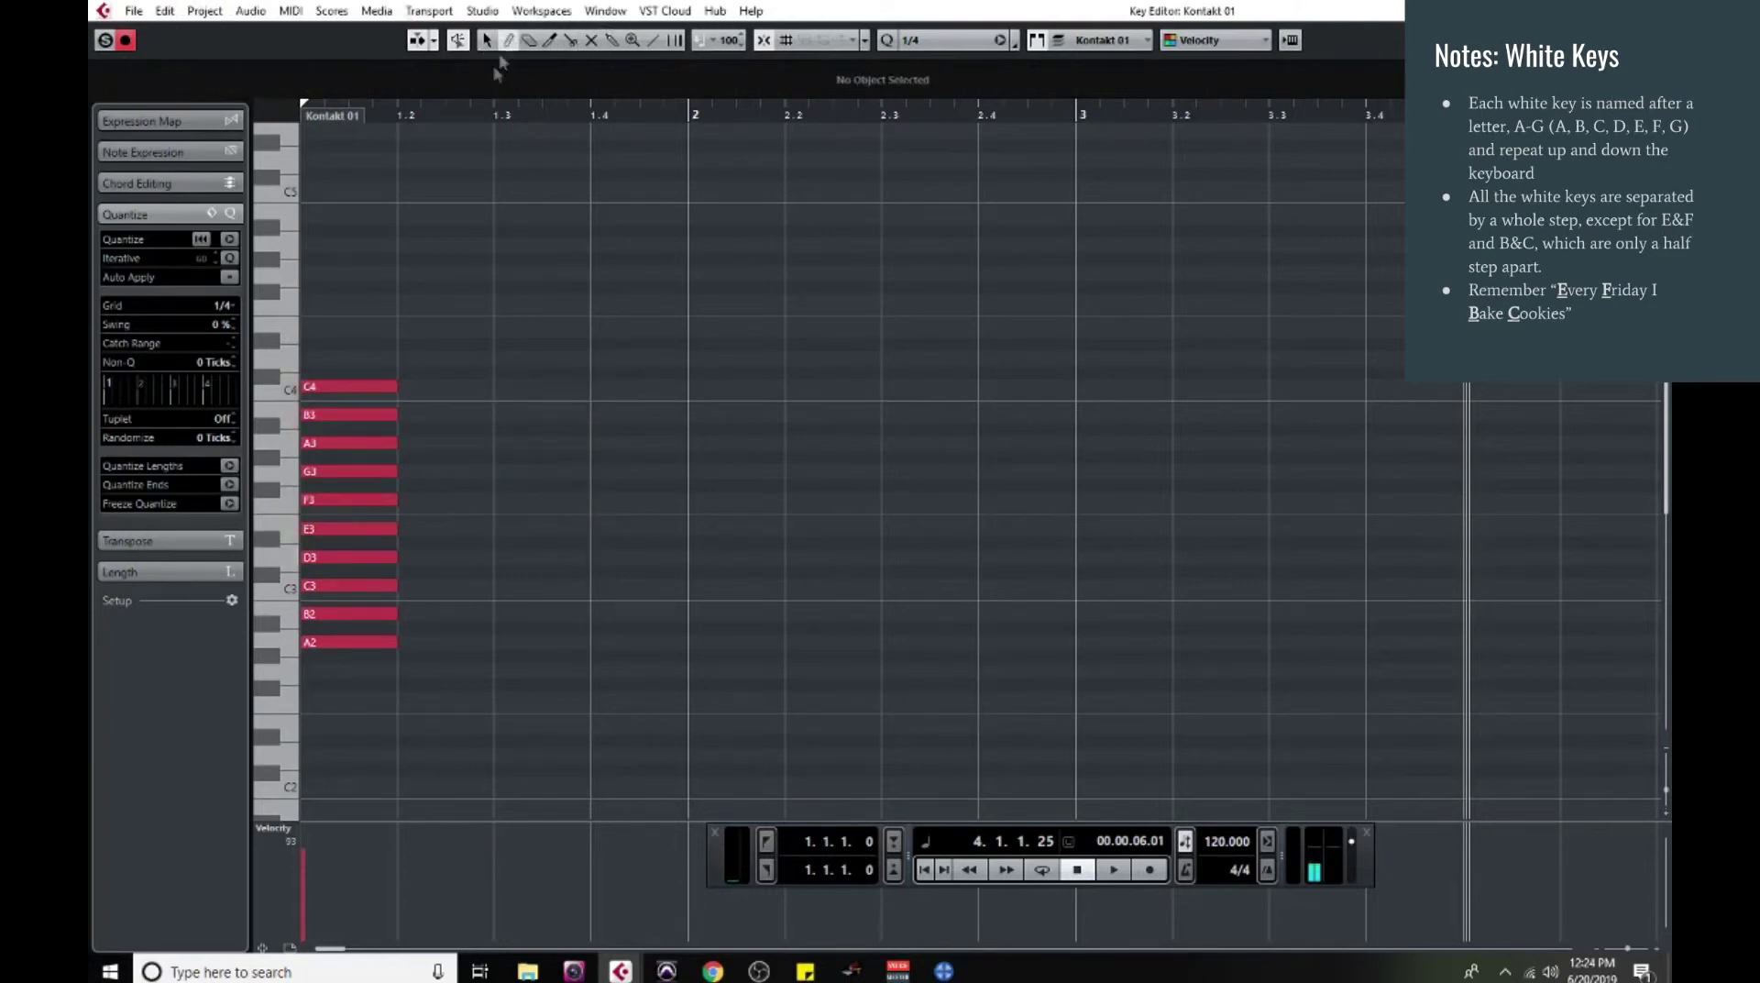
click(430, 627)
click(441, 571)
click(438, 542)
click(432, 484)
click(433, 457)
click(435, 428)
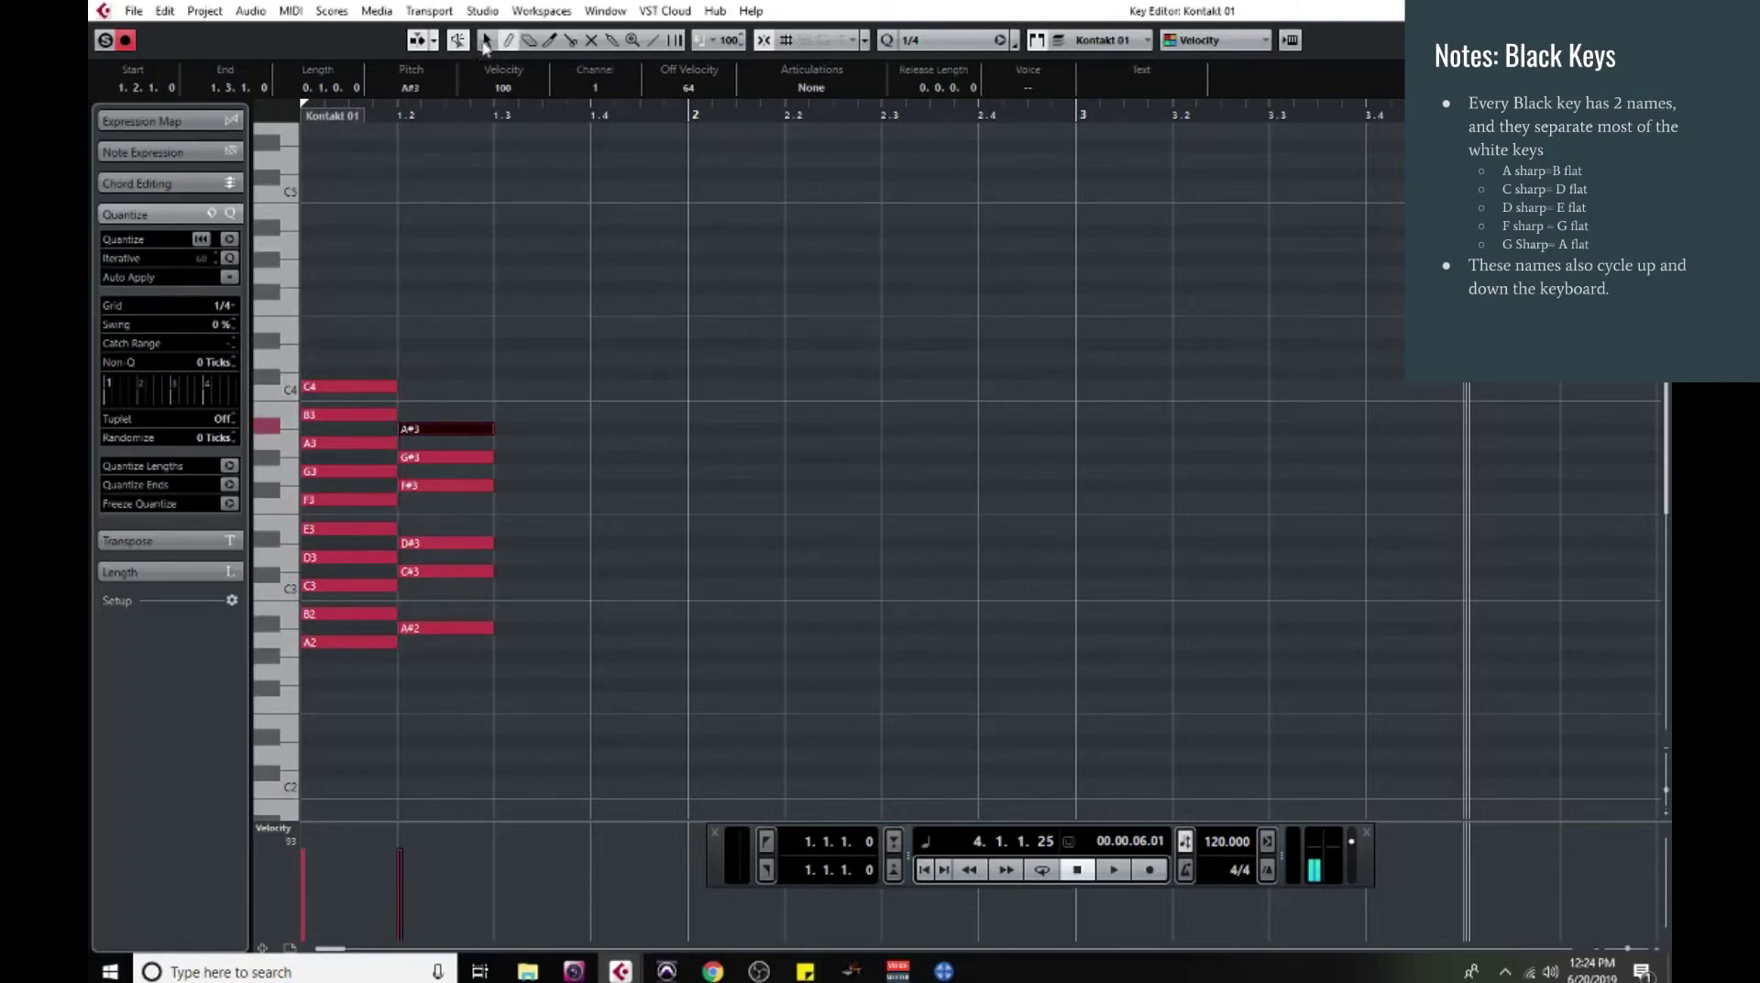
- Delete all the white-key and black-key notes in bar 1
drag(323, 332, 431, 680)
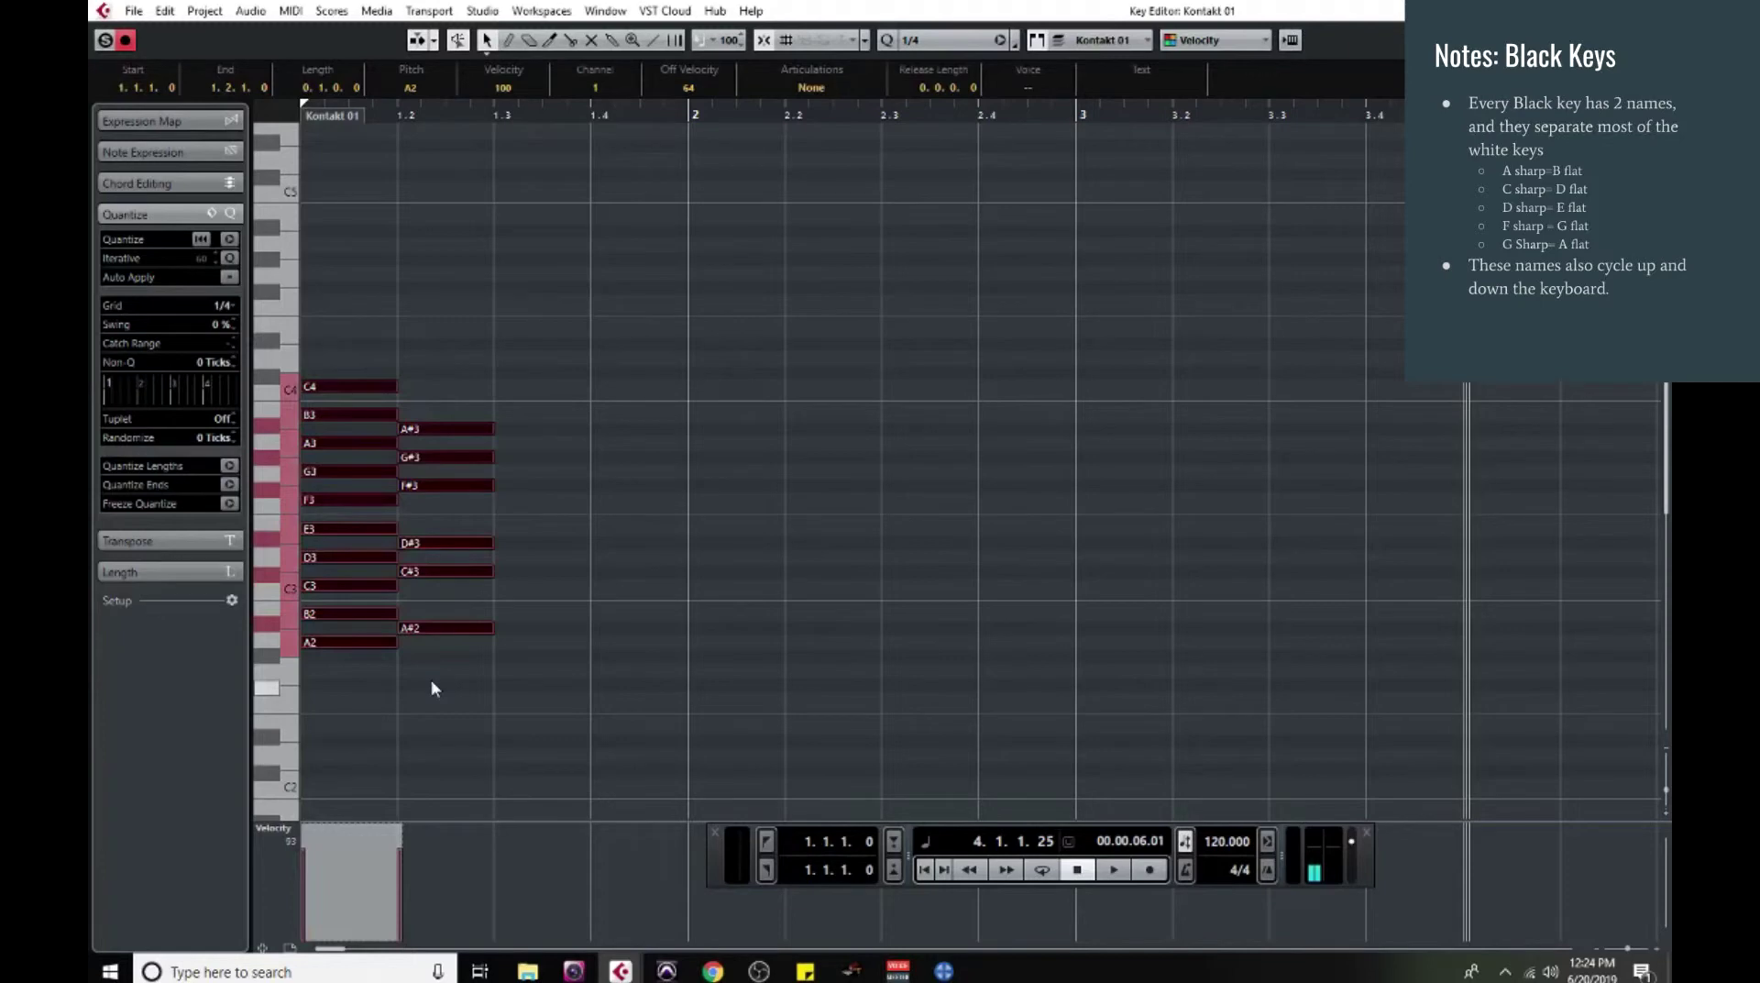
key(Delete)
- Draw an ascending C major scale in quarter notes from beat 2.1 to 3.4: C3, D3, E3, F3, G3, A3, B3, C4
key(8)
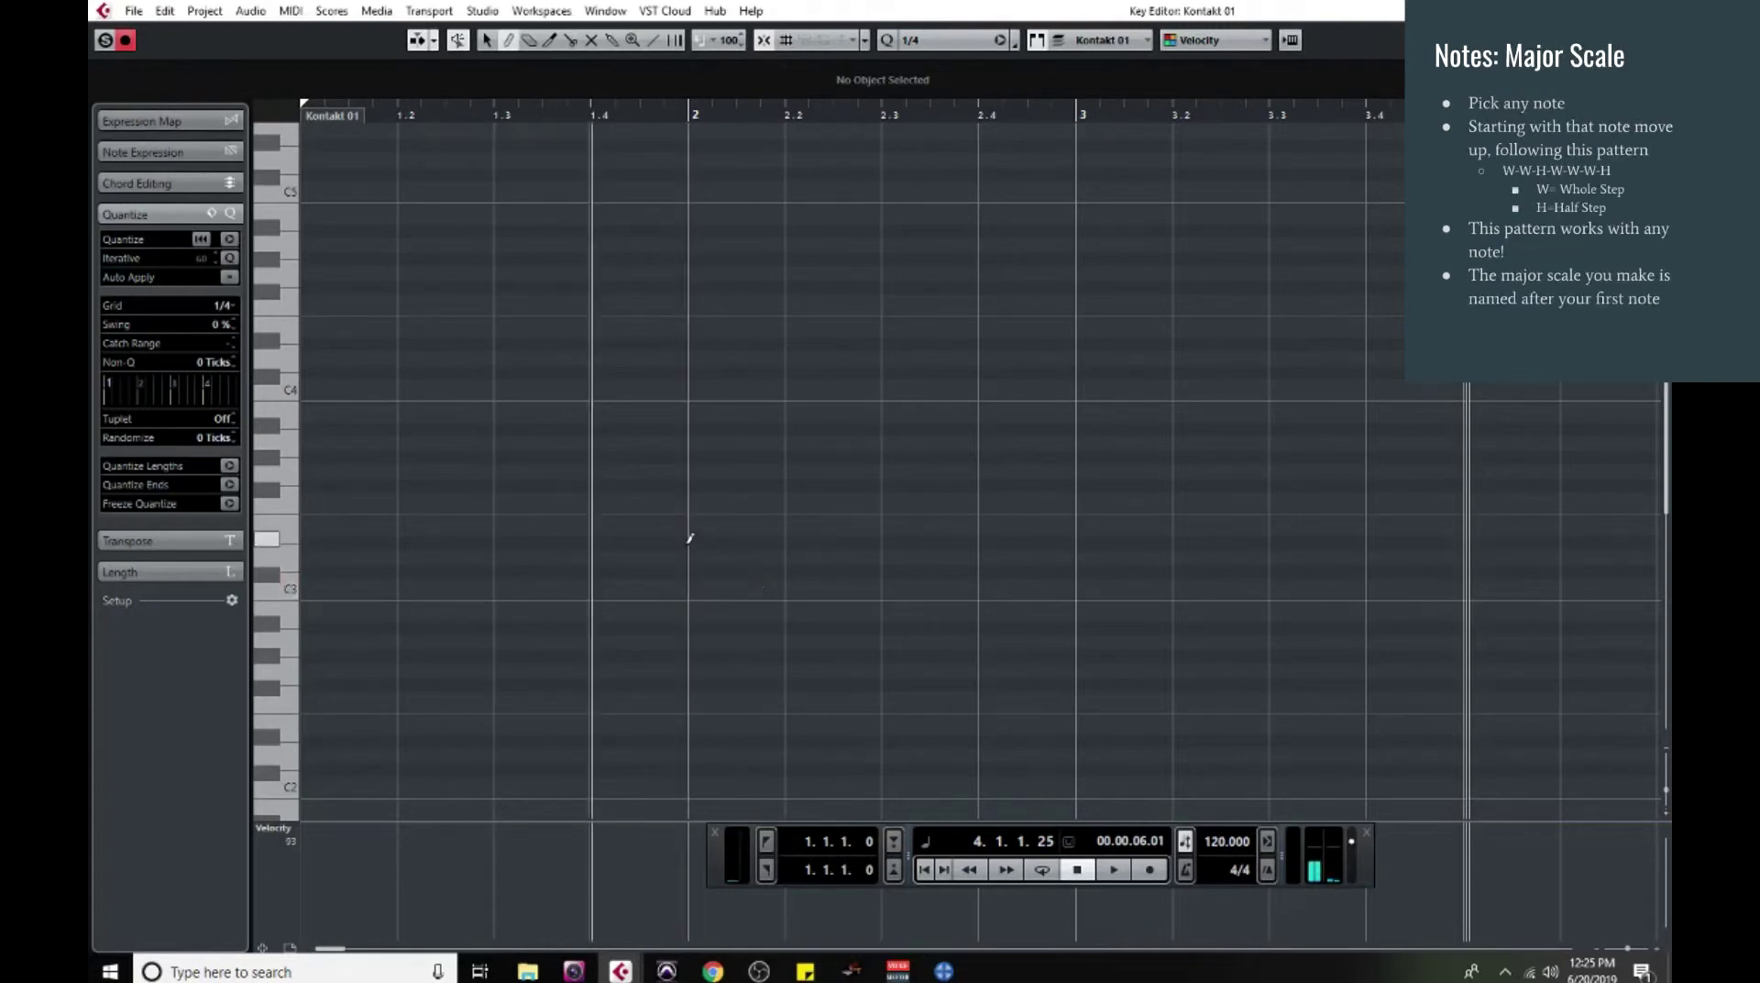
click(731, 585)
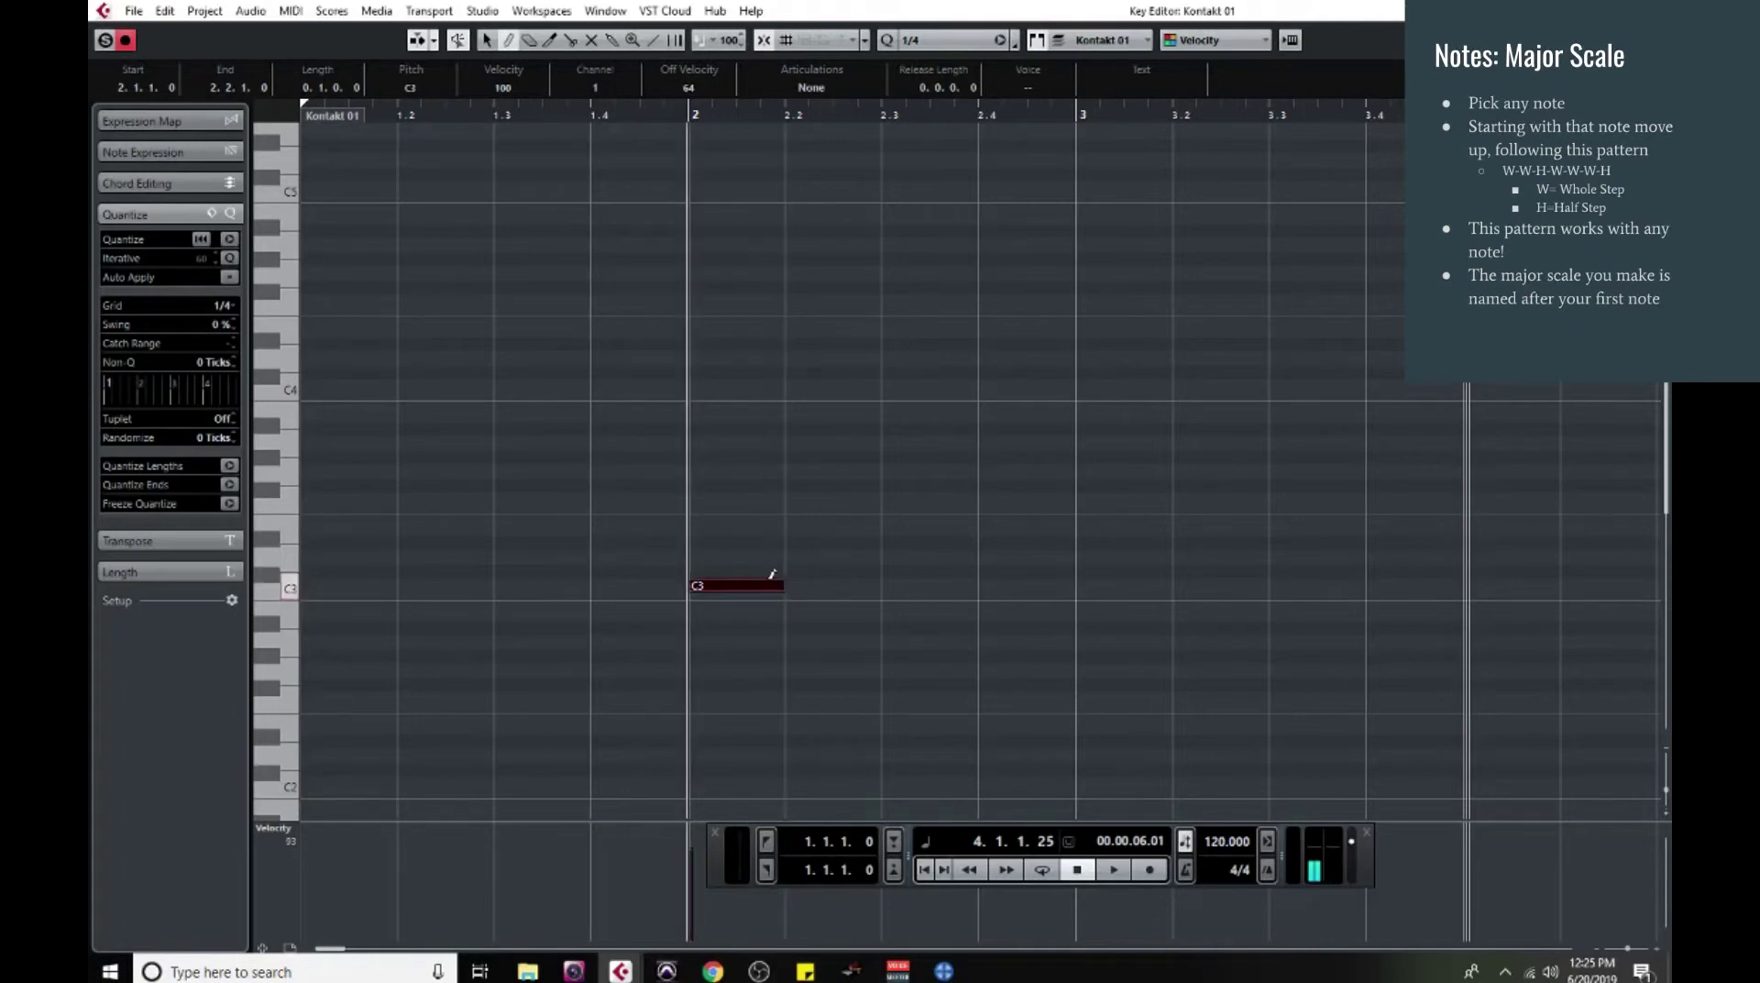
click(819, 555)
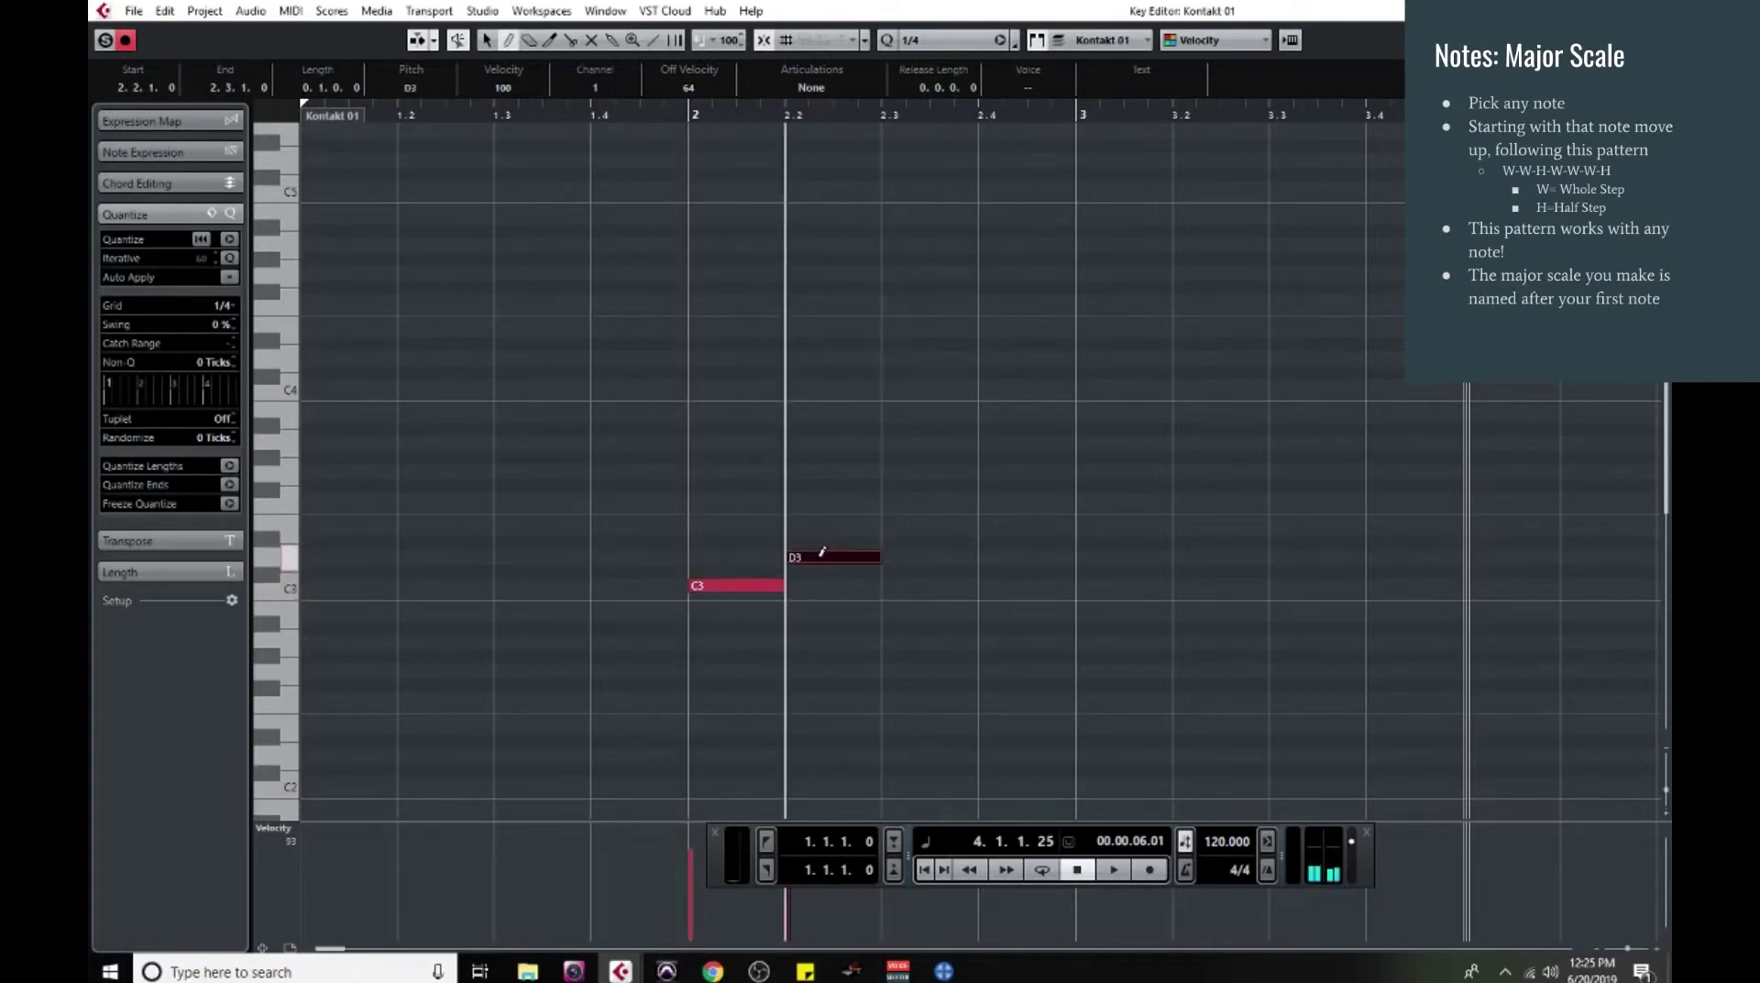
click(922, 525)
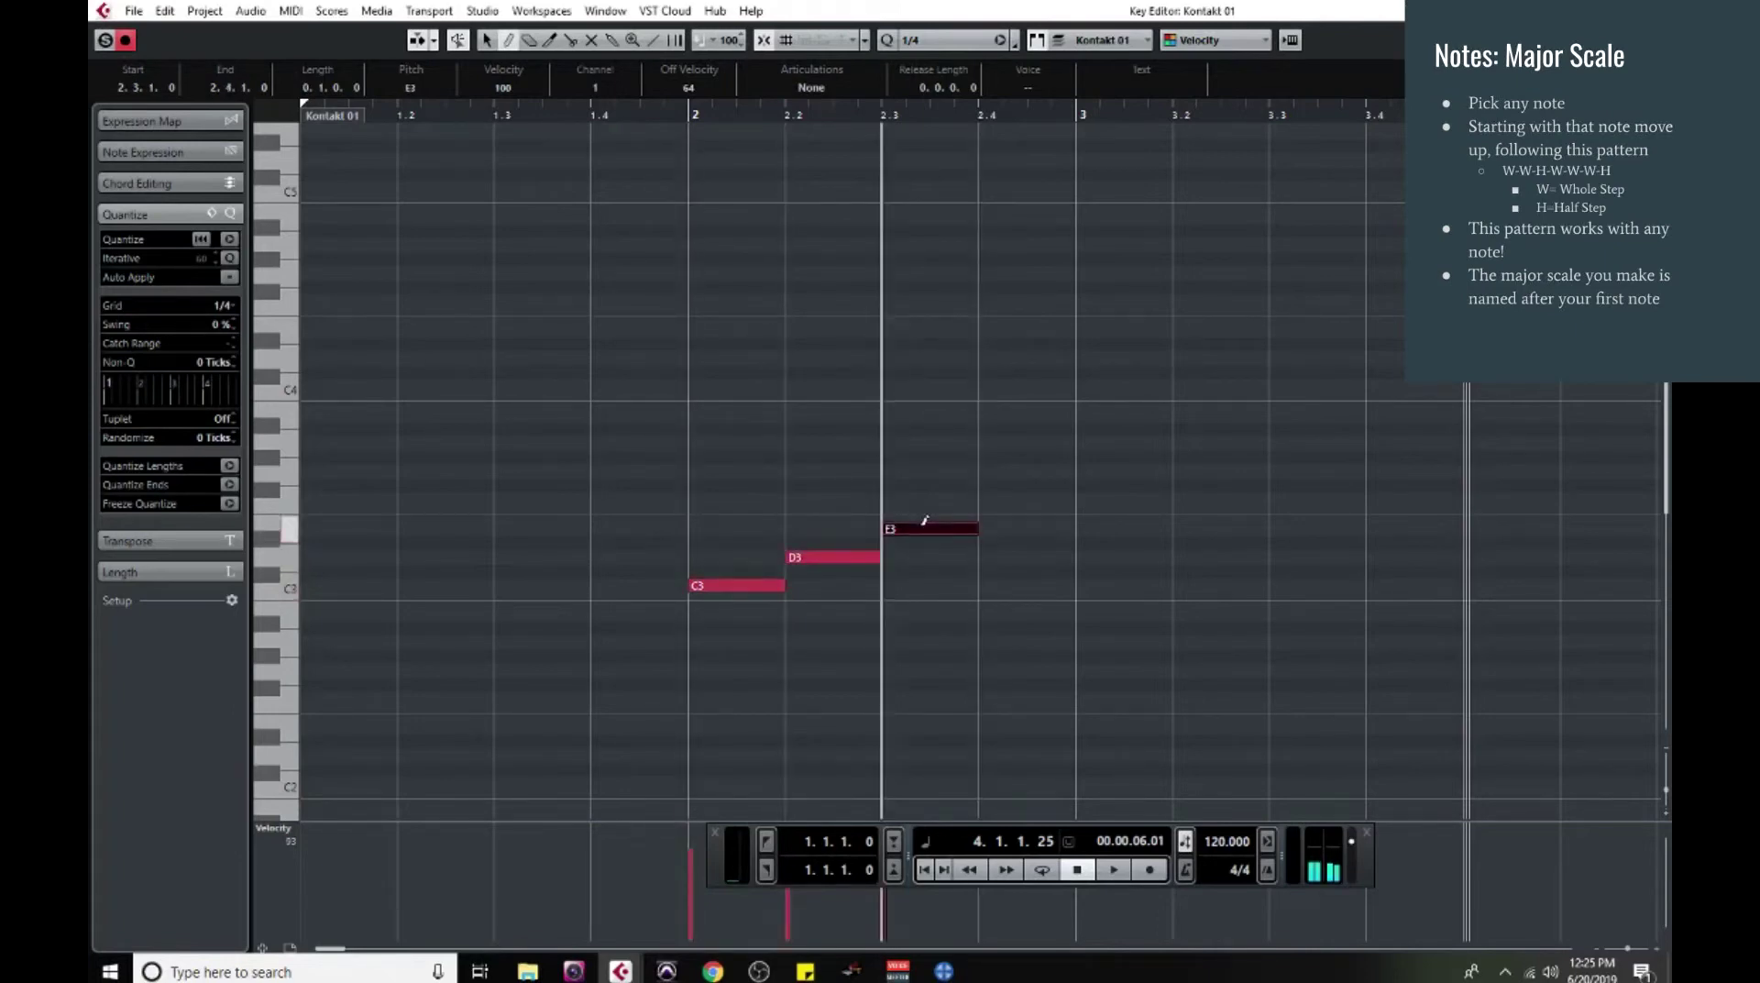
click(990, 496)
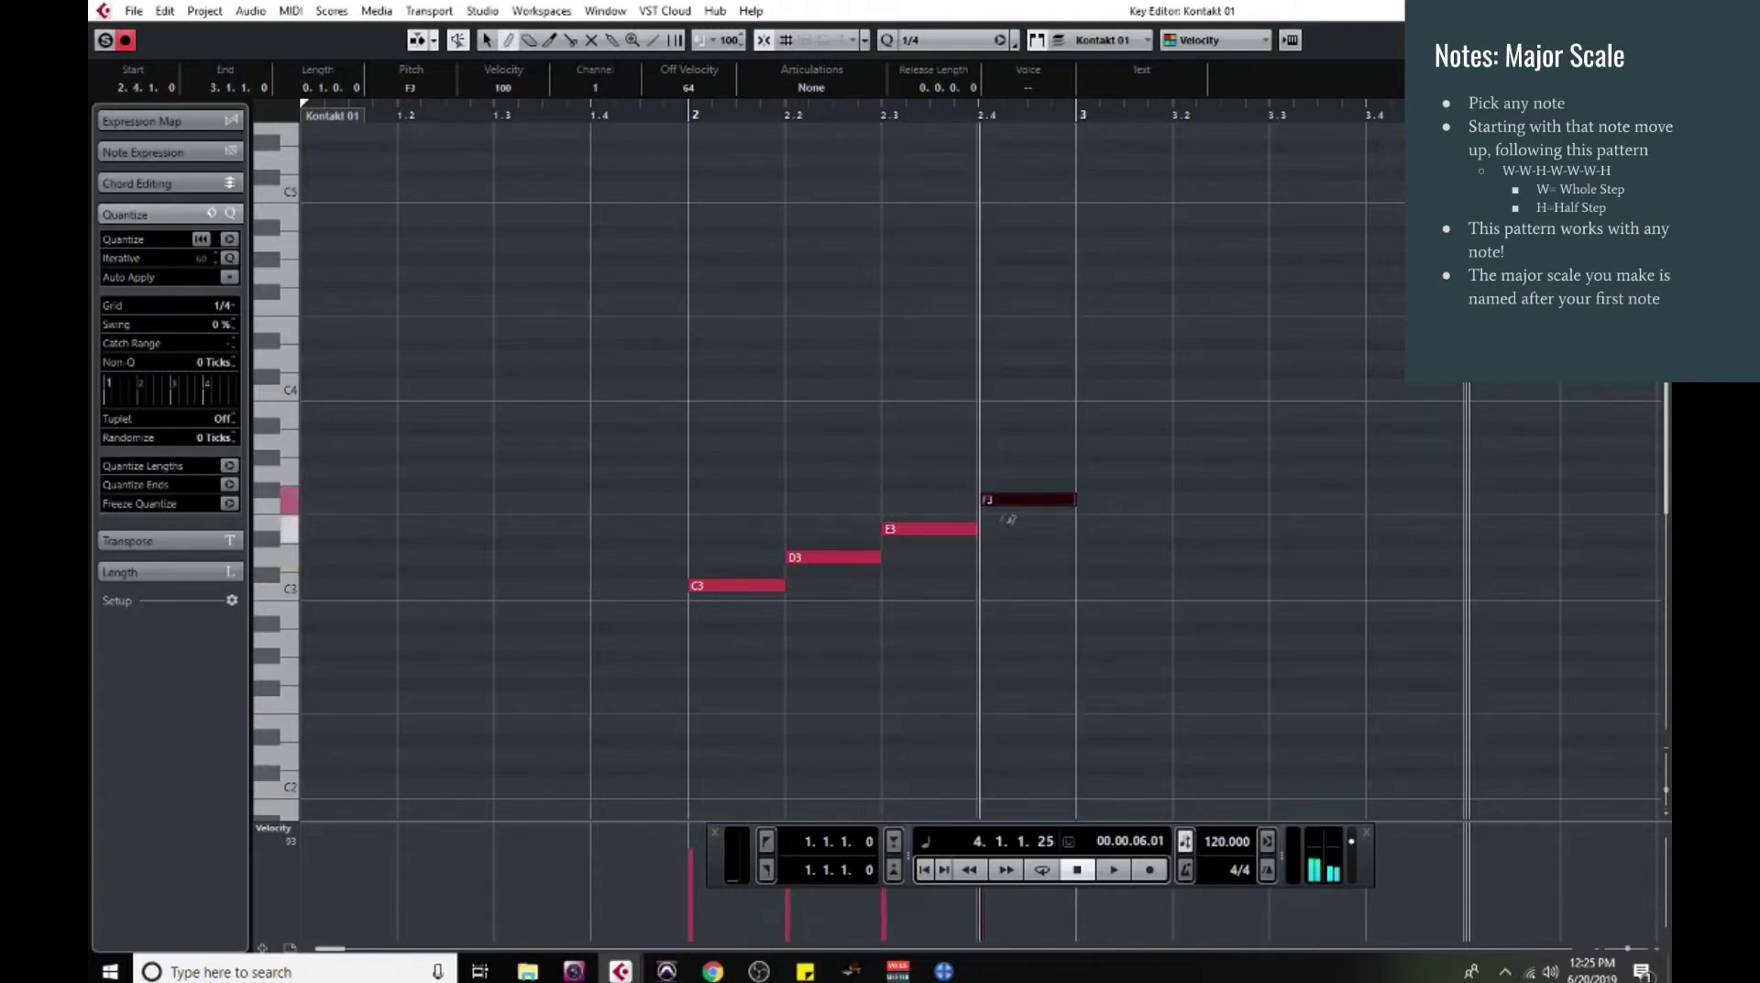
click(1100, 470)
click(1191, 442)
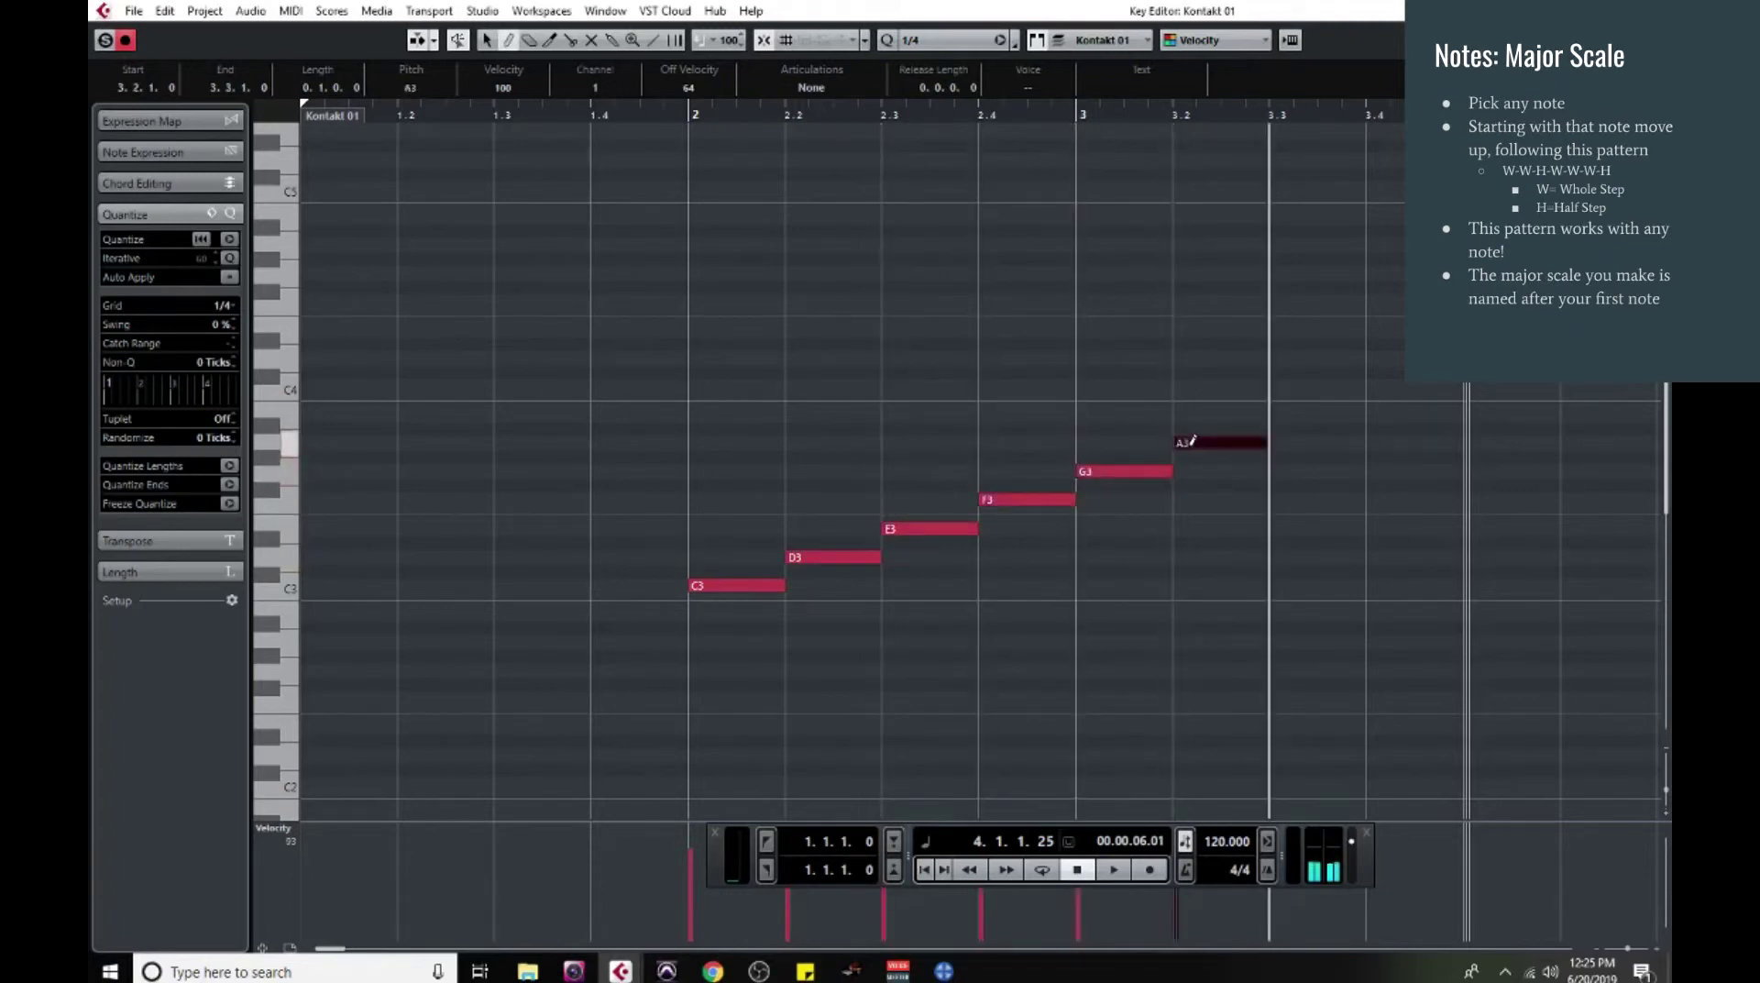
click(1288, 414)
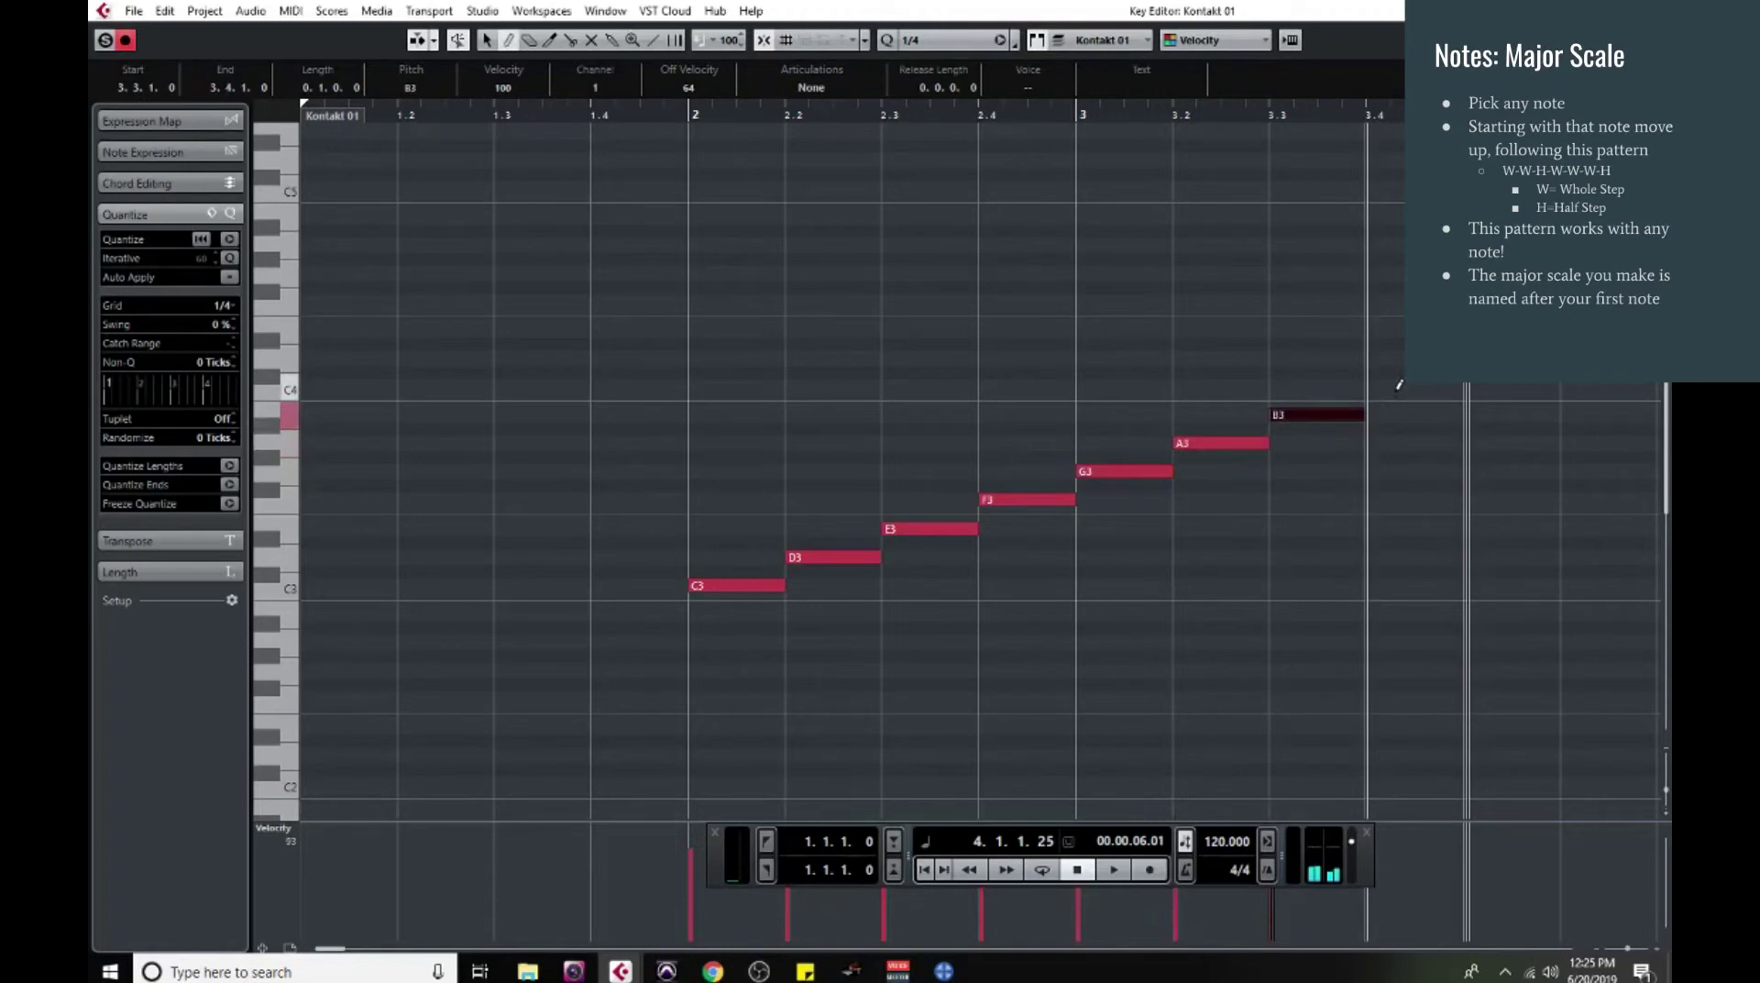
click(1399, 385)
- Play back the C major scale from just before bar 2 and stop playback at its last note
click(658, 116)
key(space)
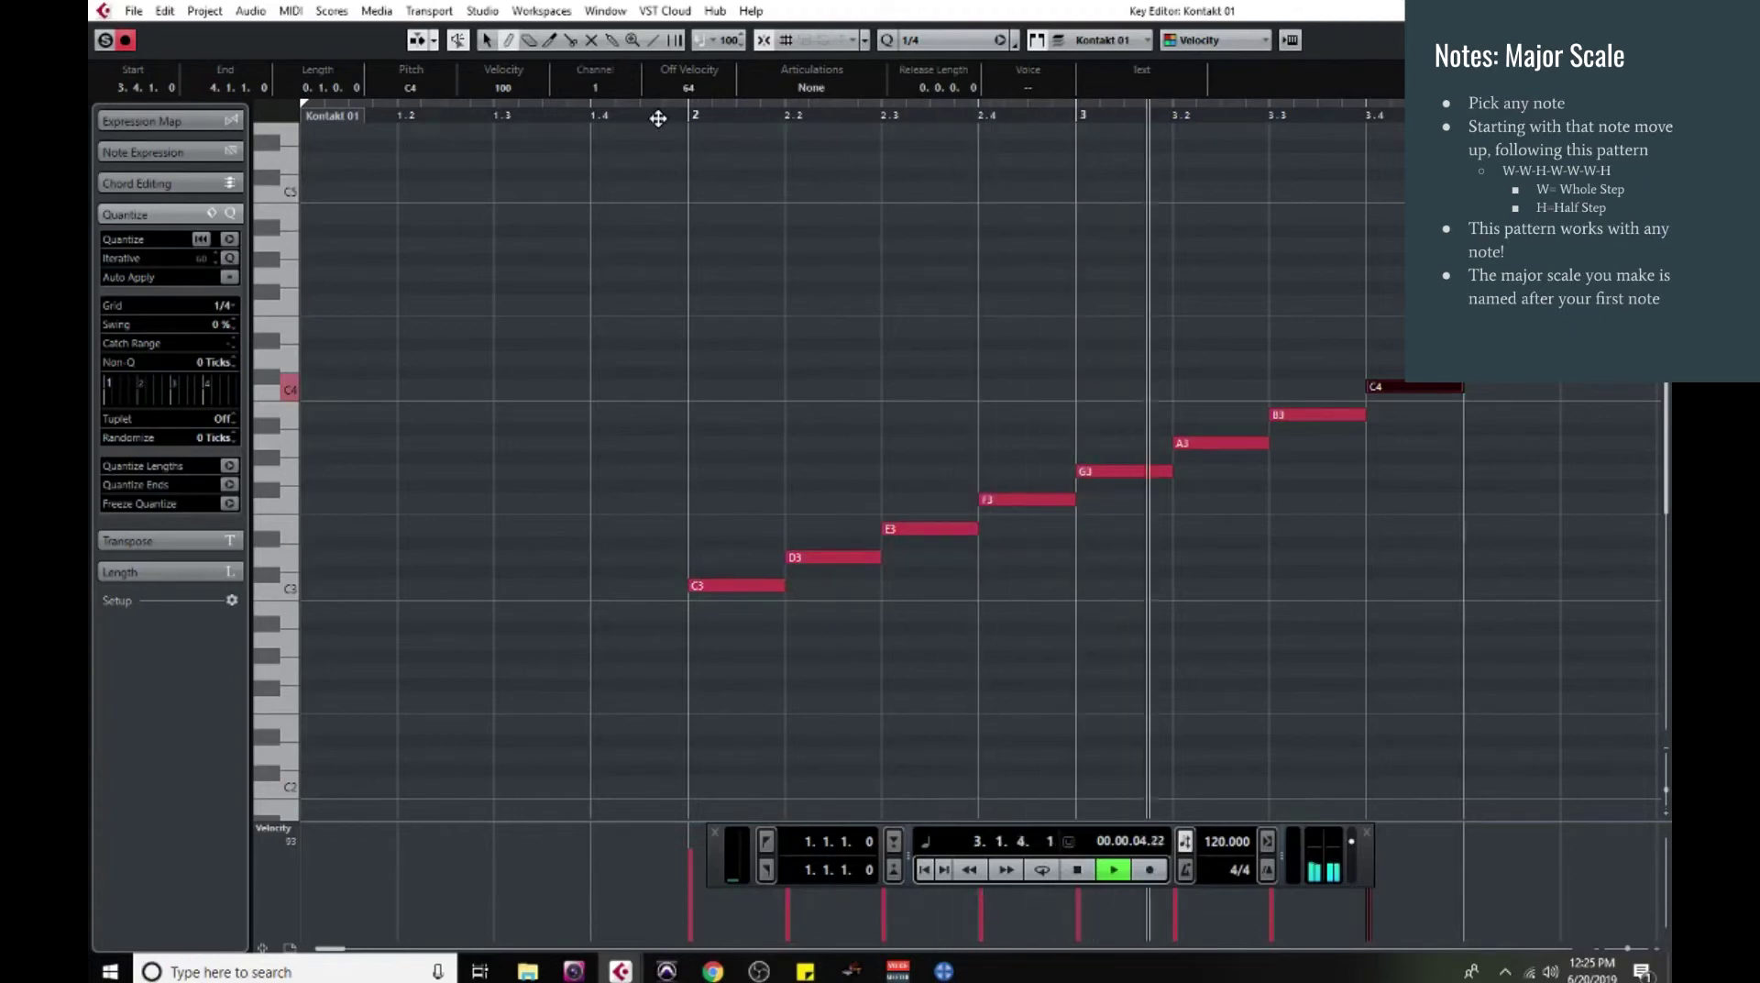
key(space)
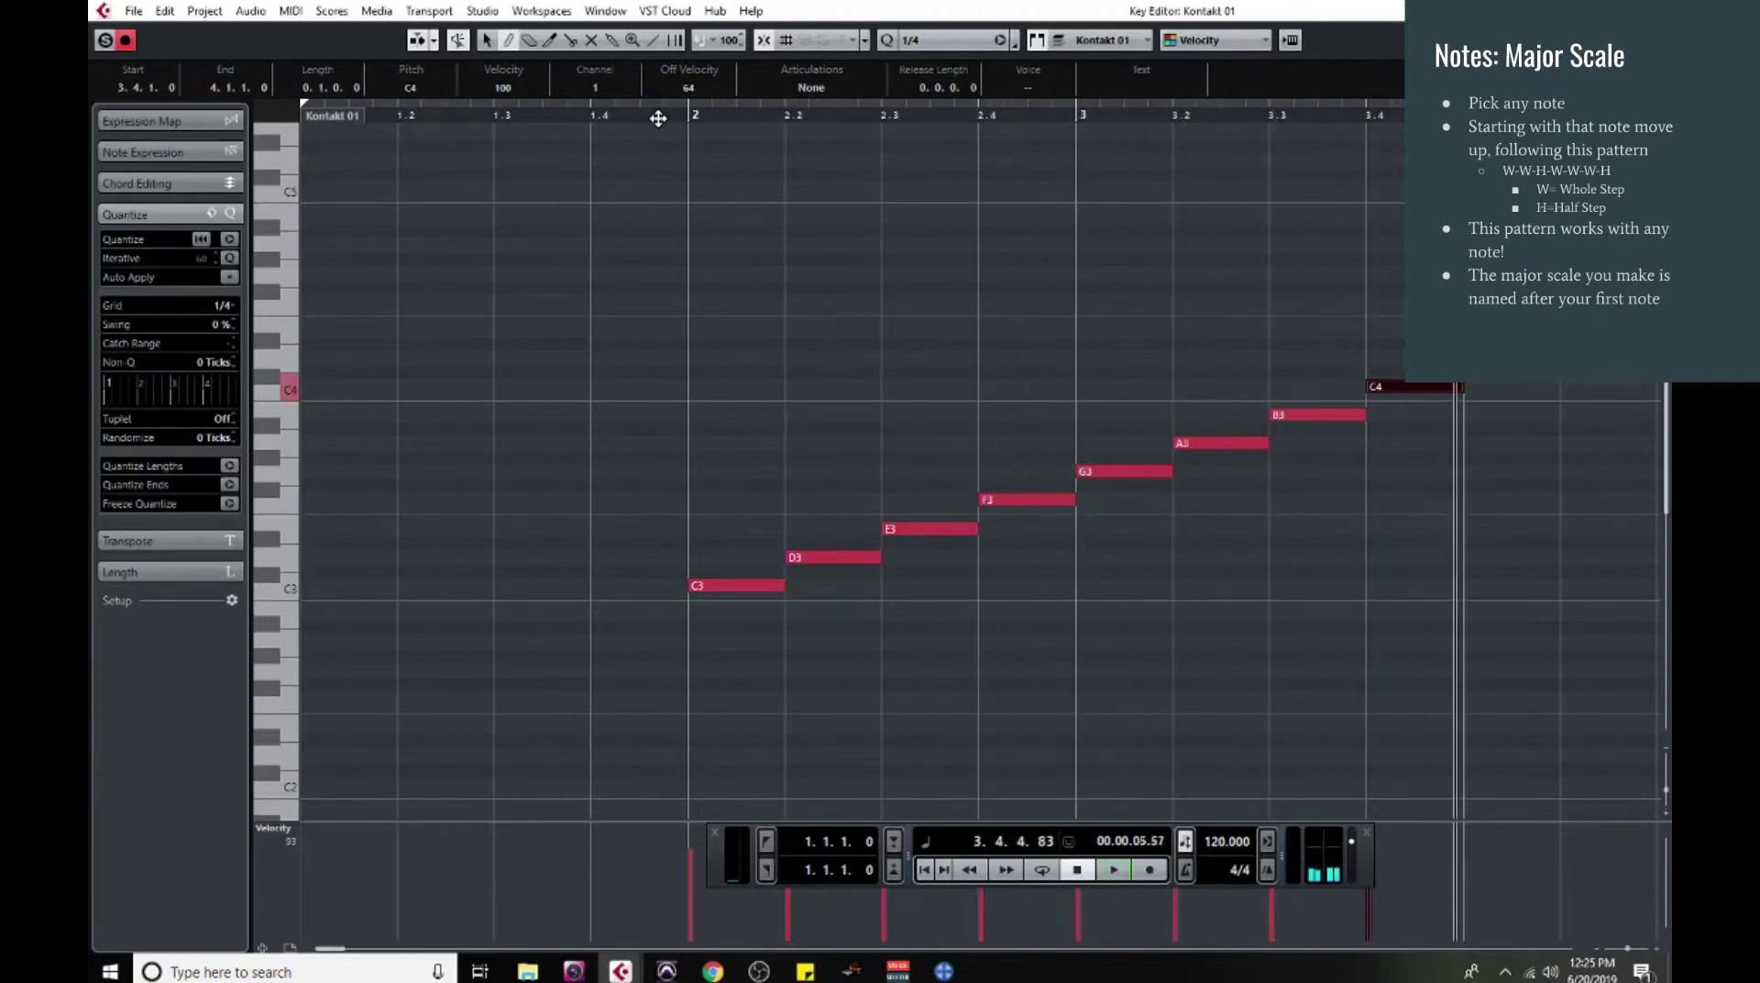
- Replace the C major scale with an ascending E major scale in quarter notes from beat 2.1: E2, F#2, G#2, A2, B2, C#3, D#3, E3
drag(663, 306, 1403, 689)
key(Delete)
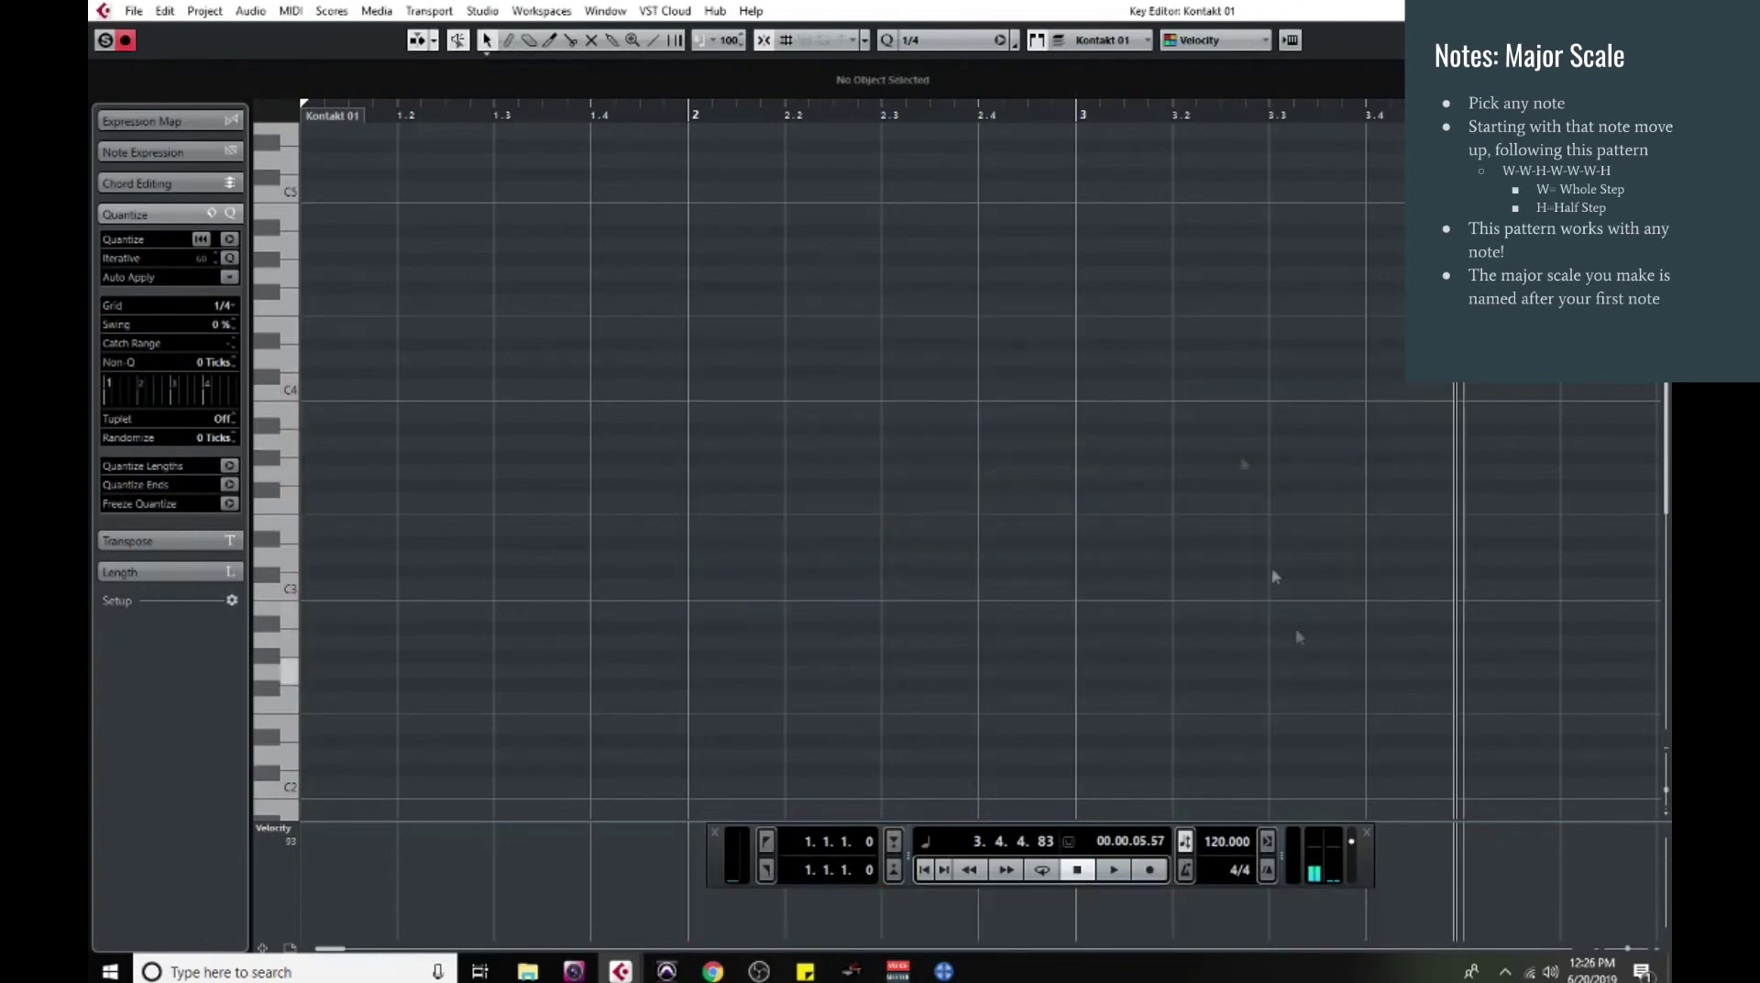
click(507, 39)
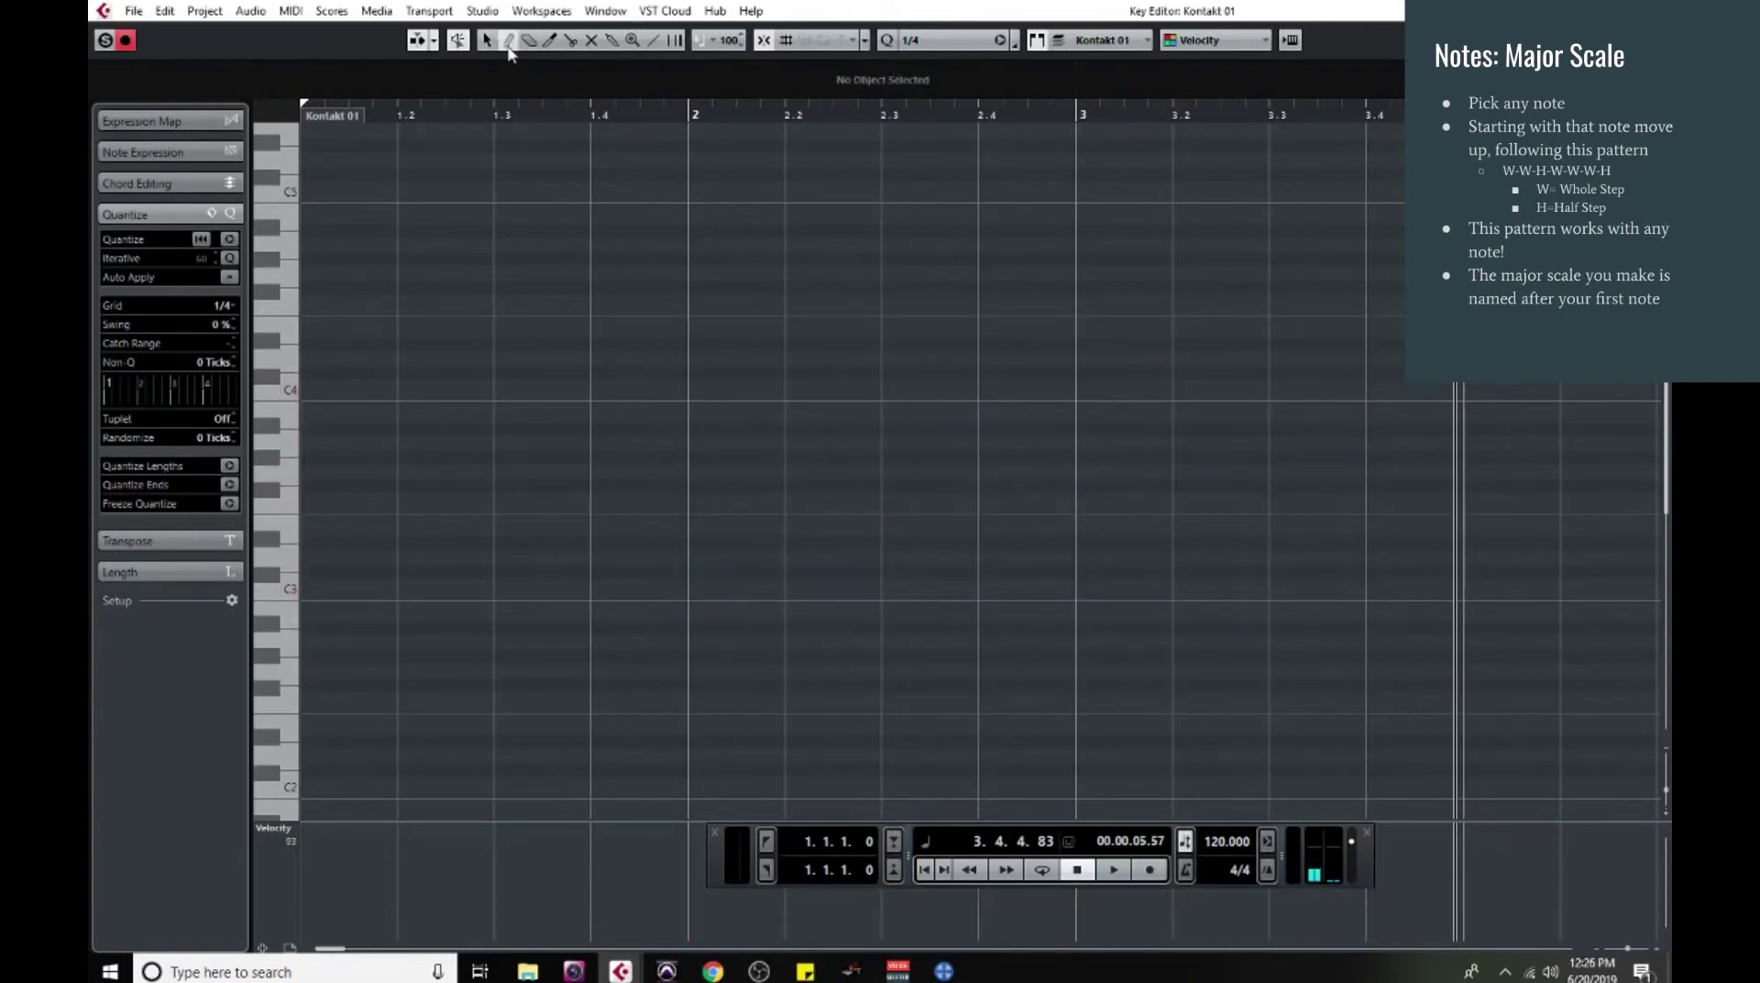
click(768, 726)
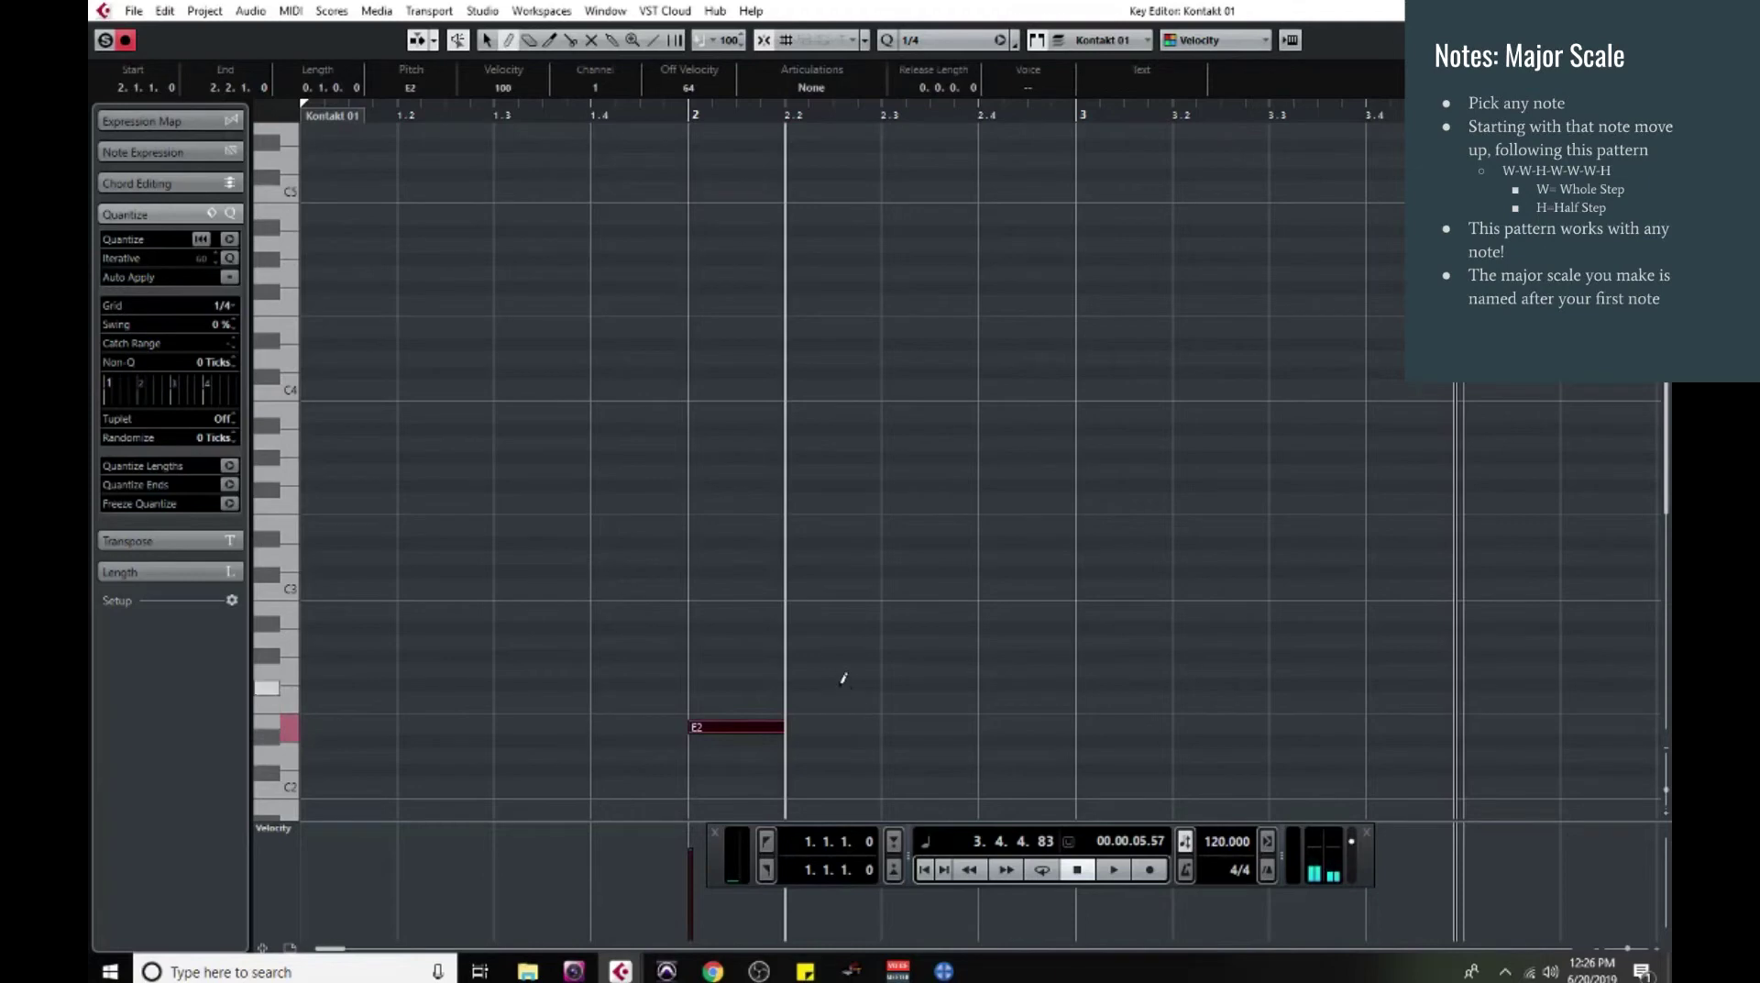
click(841, 680)
click(931, 654)
click(1012, 639)
click(1089, 612)
click(1200, 569)
click(1293, 541)
click(1392, 527)
- Play back the E major scale from just before bar 2, stop at its last note, and delete all its notes
click(674, 112)
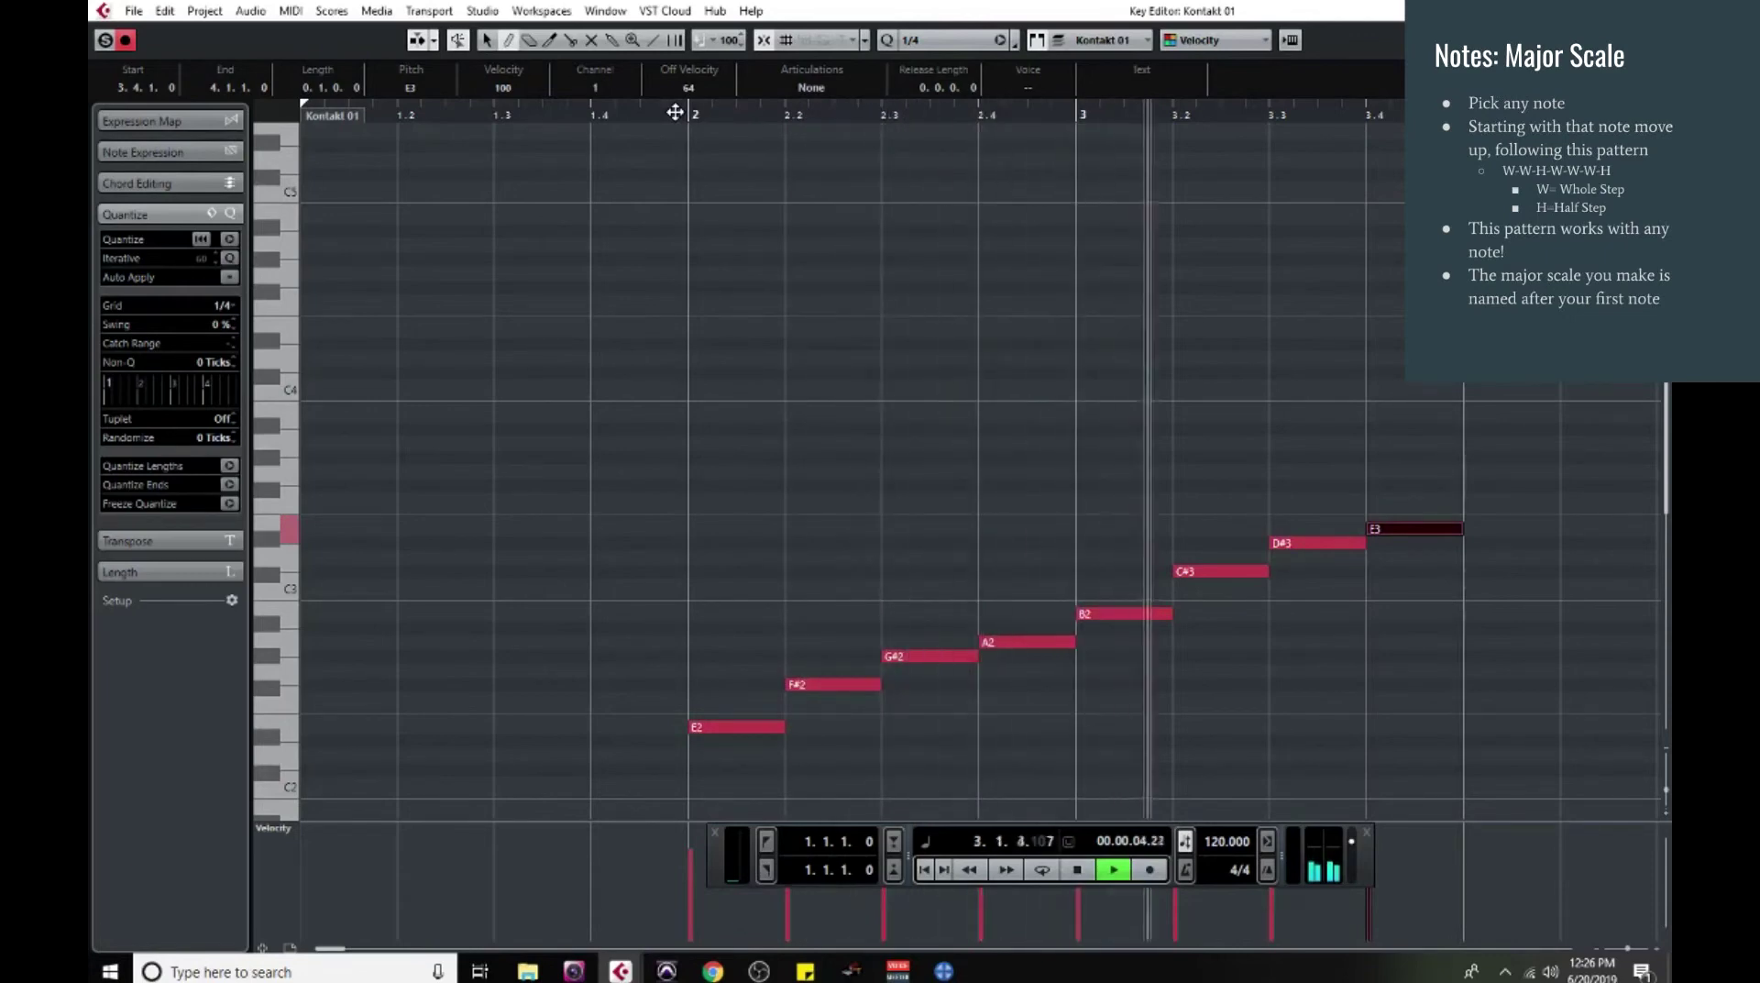
key(space)
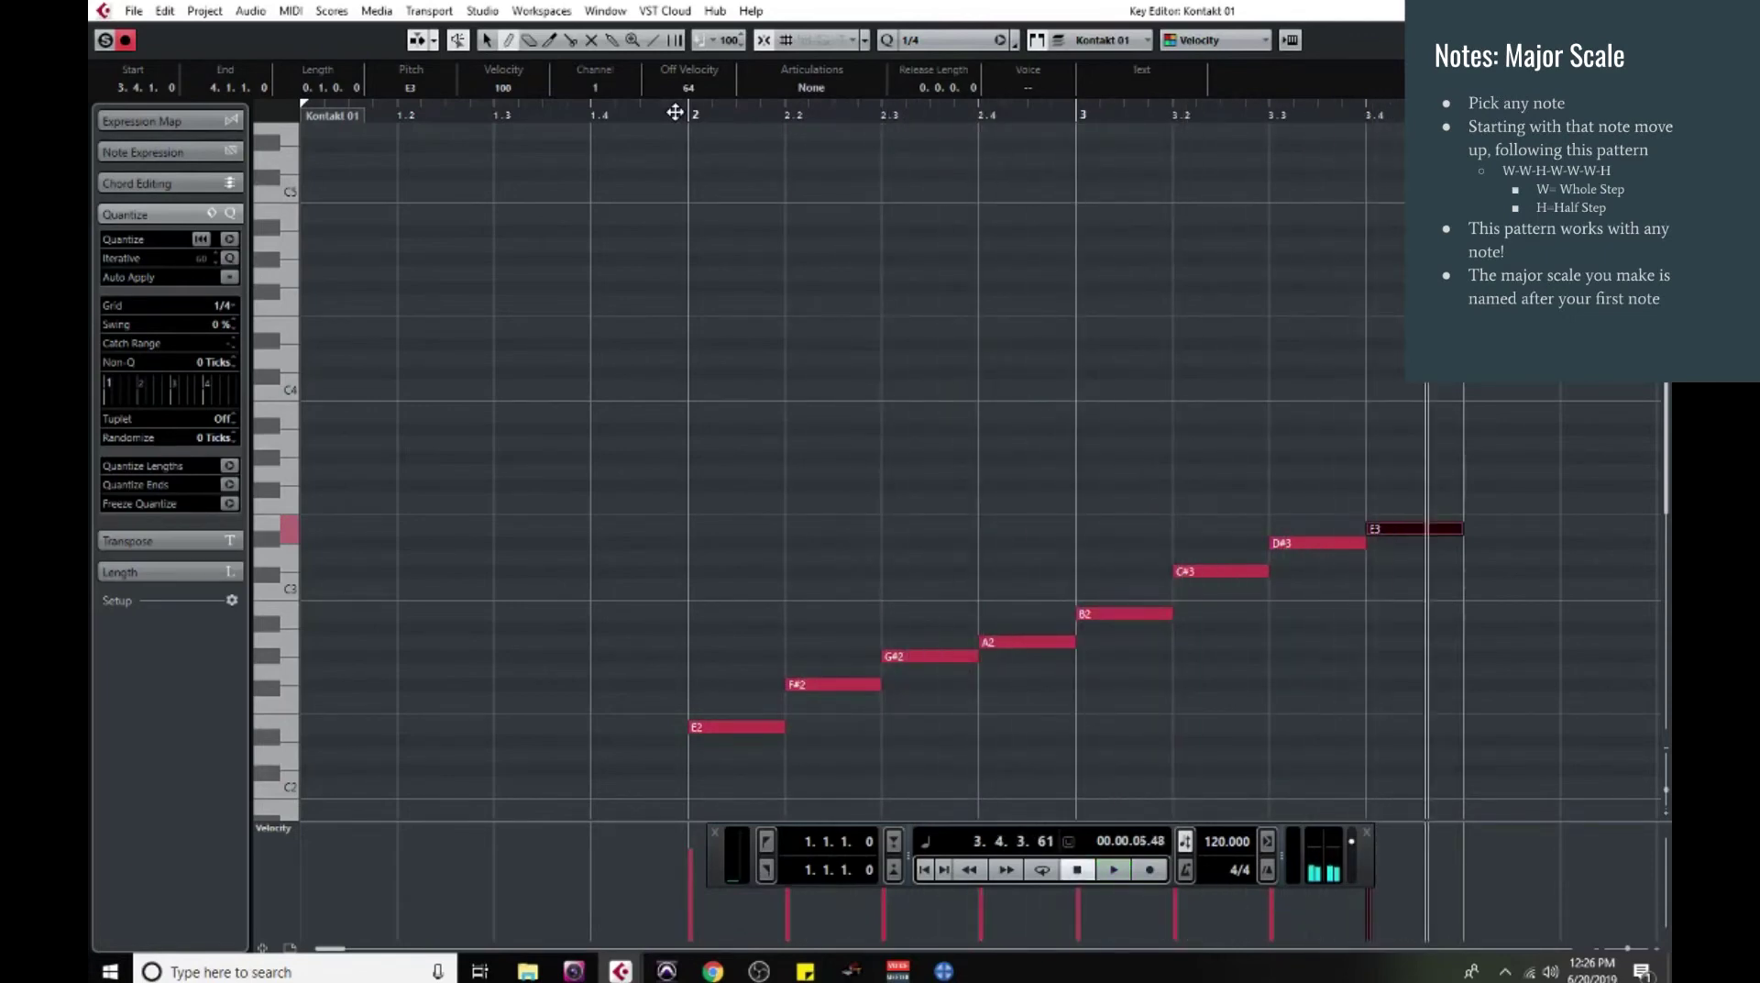
drag(652, 374, 1466, 778)
key(Delete)
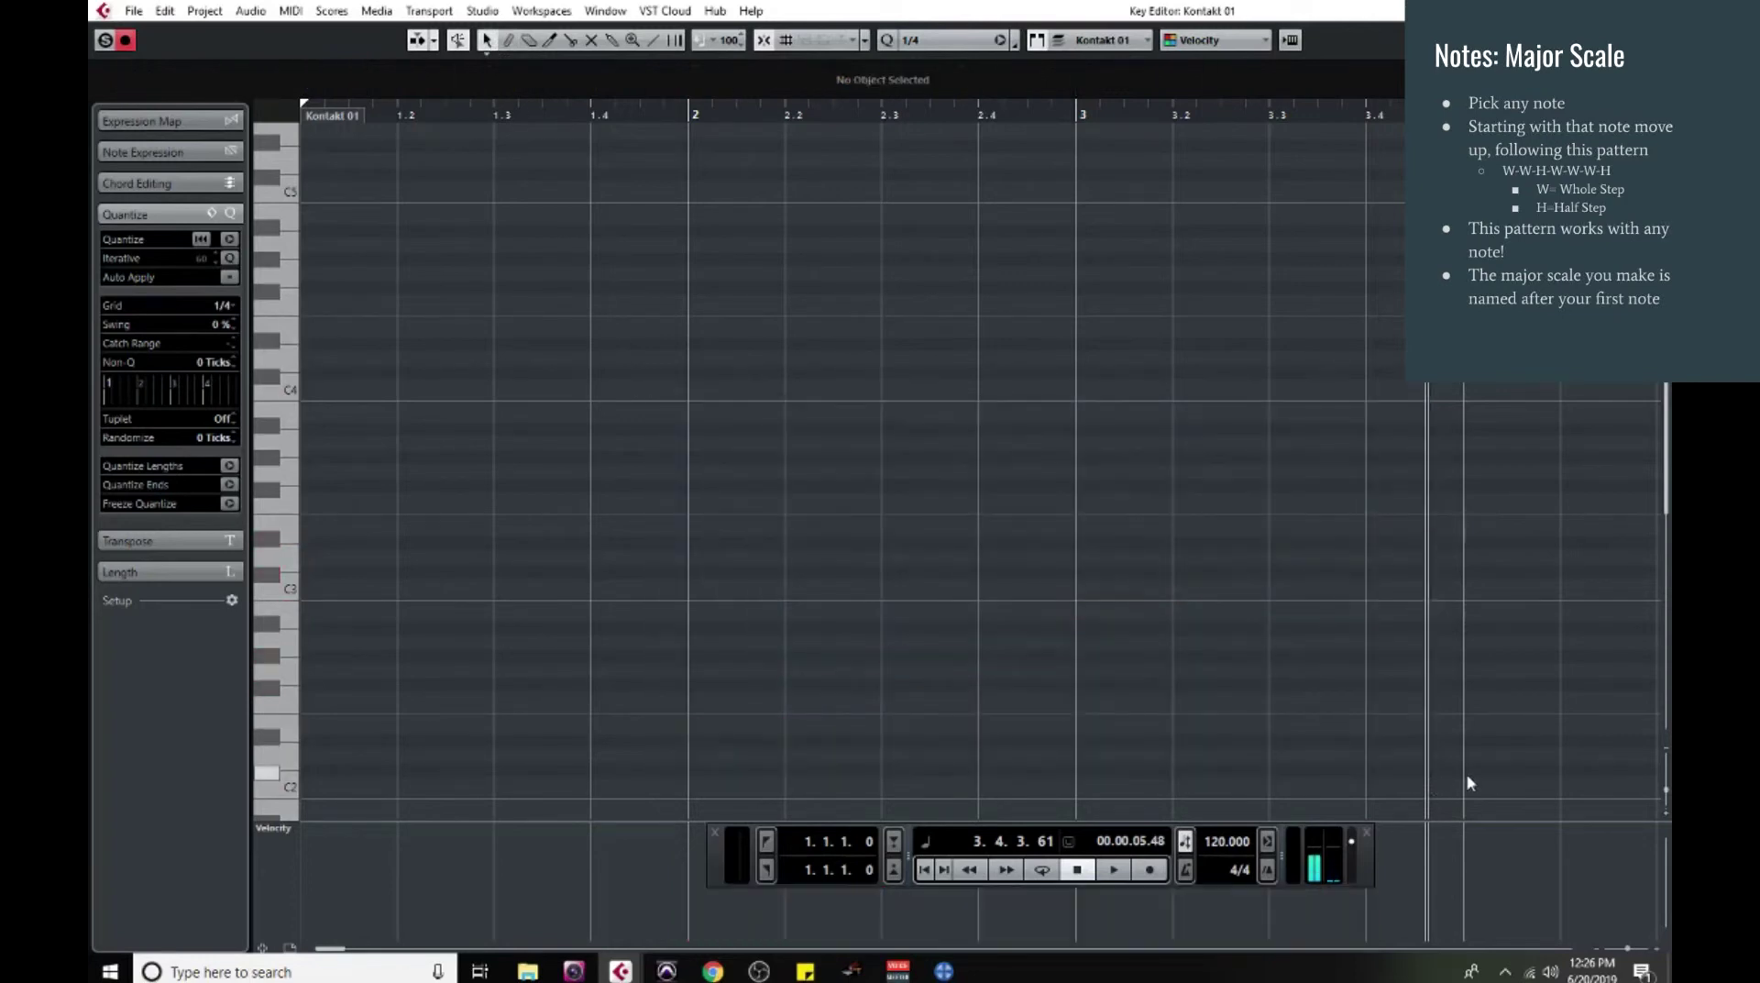
- Draw an ascending C major scale in quarter notes from beat 2.2 to 4.1: C3, D3, E3, F3, G3, A3, B3, C4
click(510, 40)
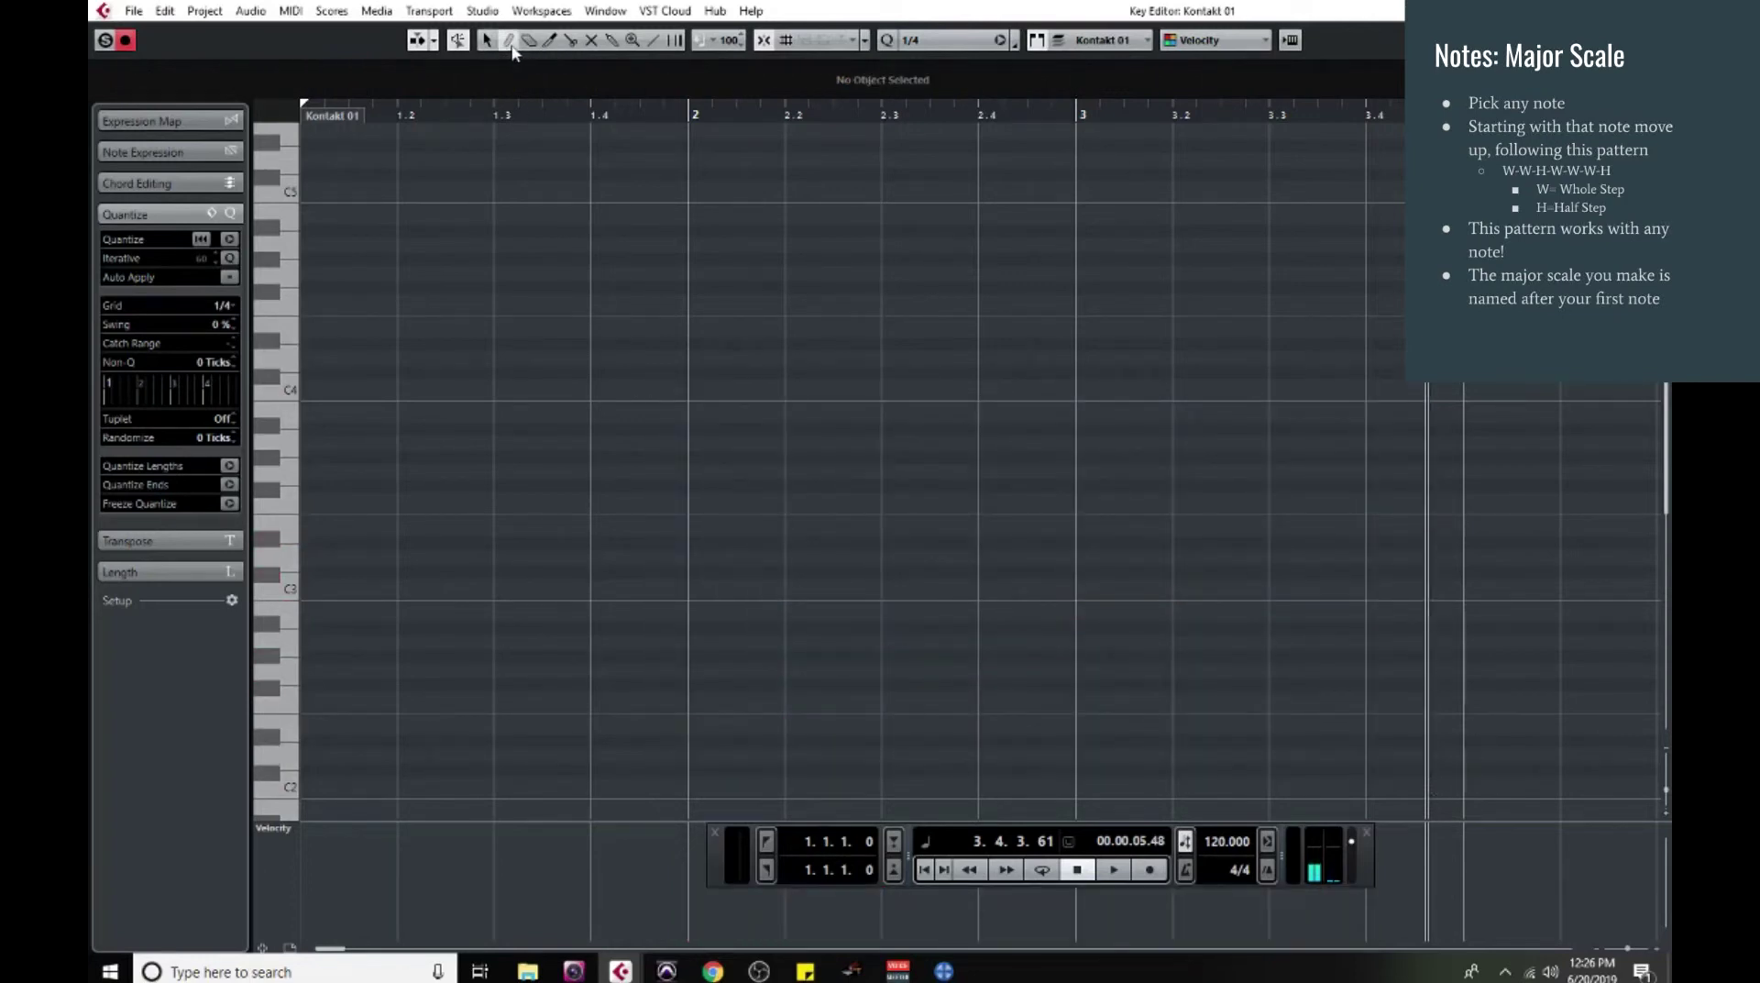
click(811, 585)
click(931, 556)
click(1025, 529)
click(1100, 500)
click(1197, 471)
click(1297, 442)
click(1403, 414)
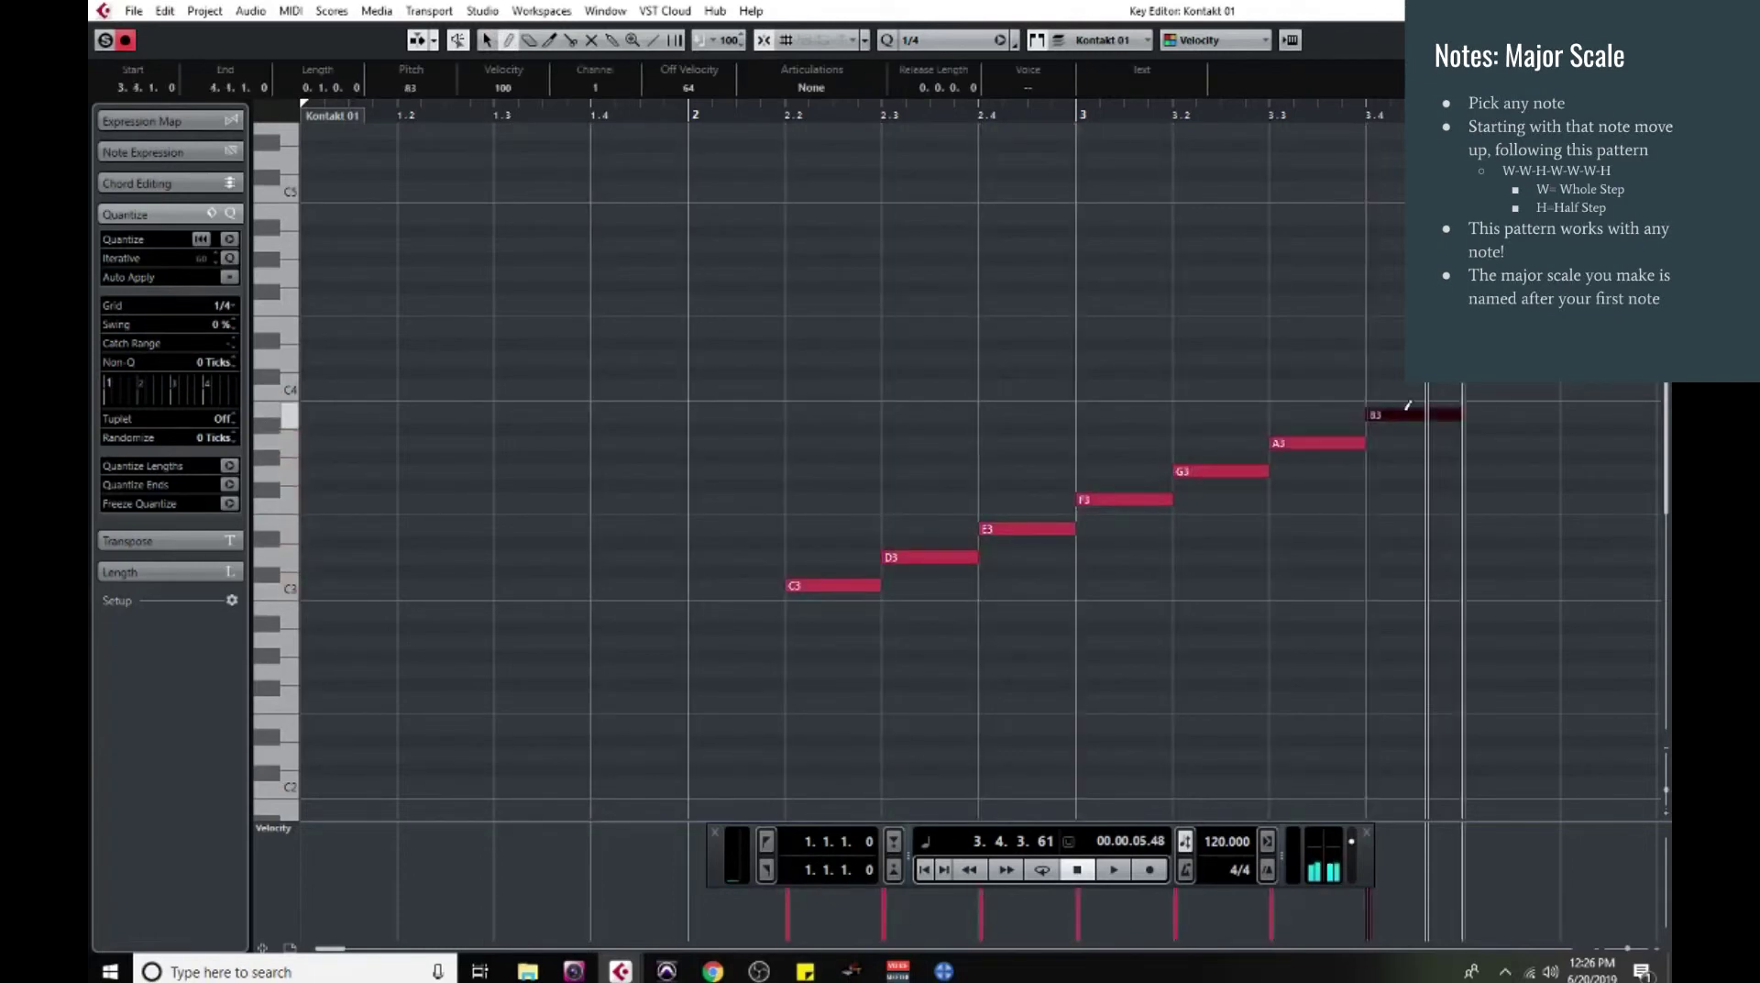
click(1489, 386)
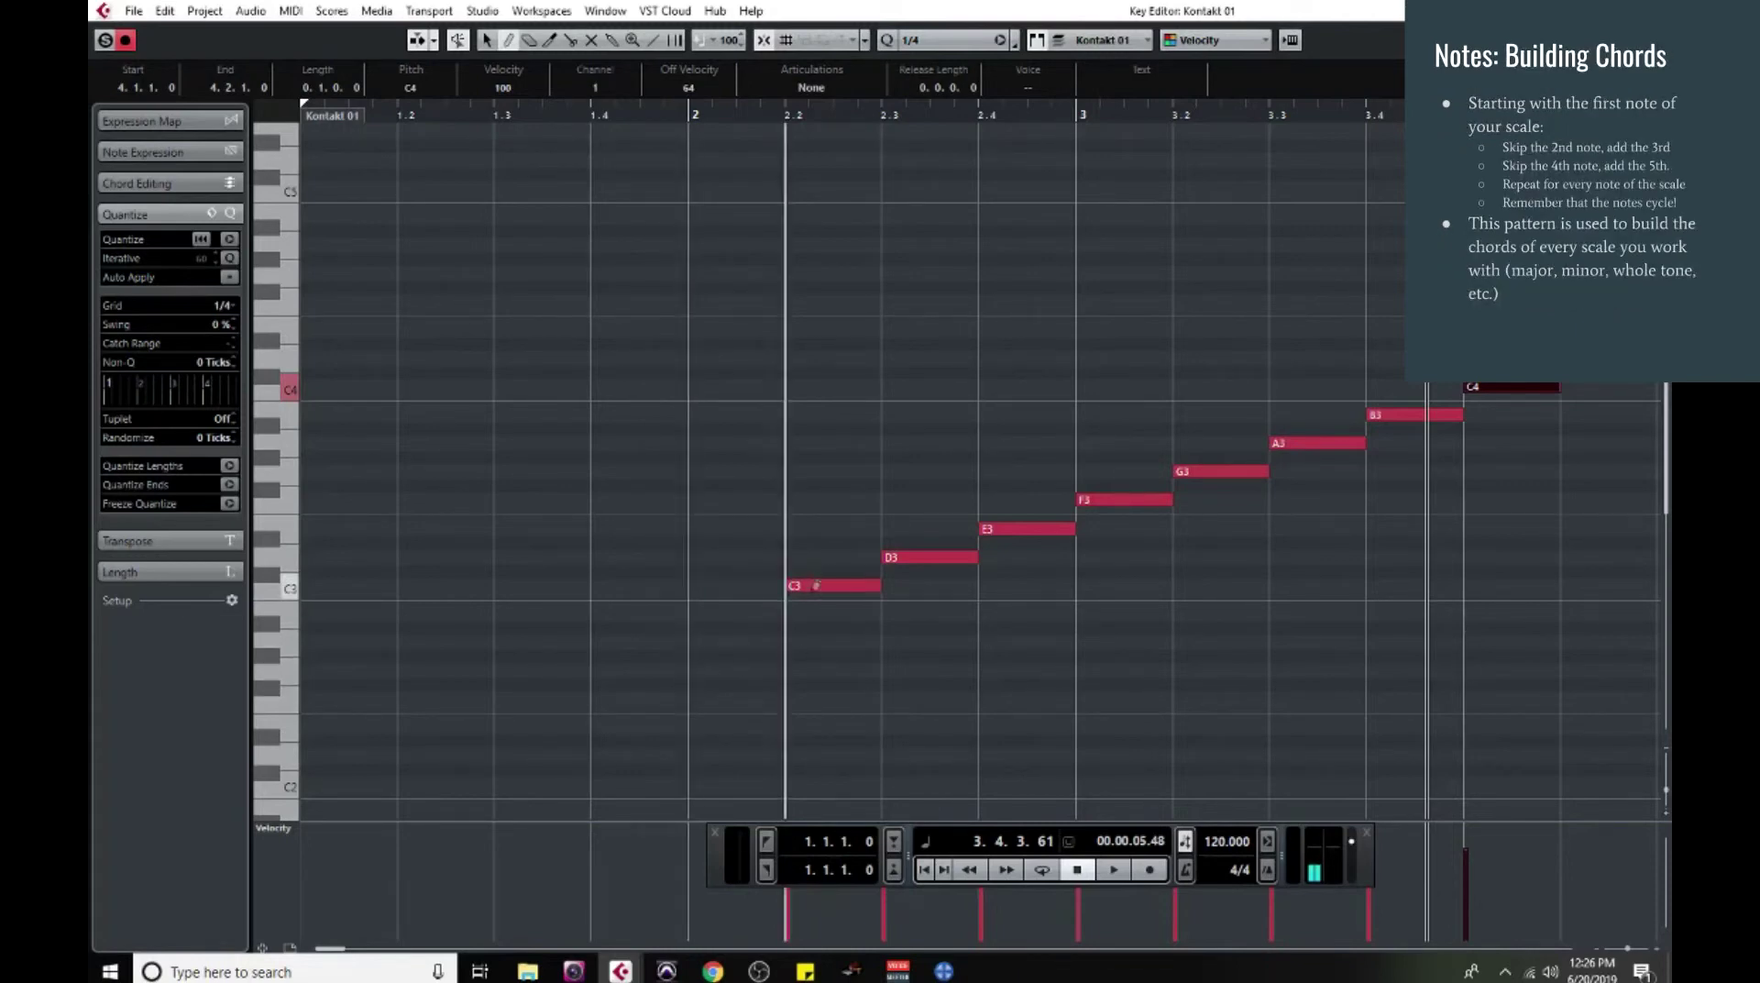
click(927, 555)
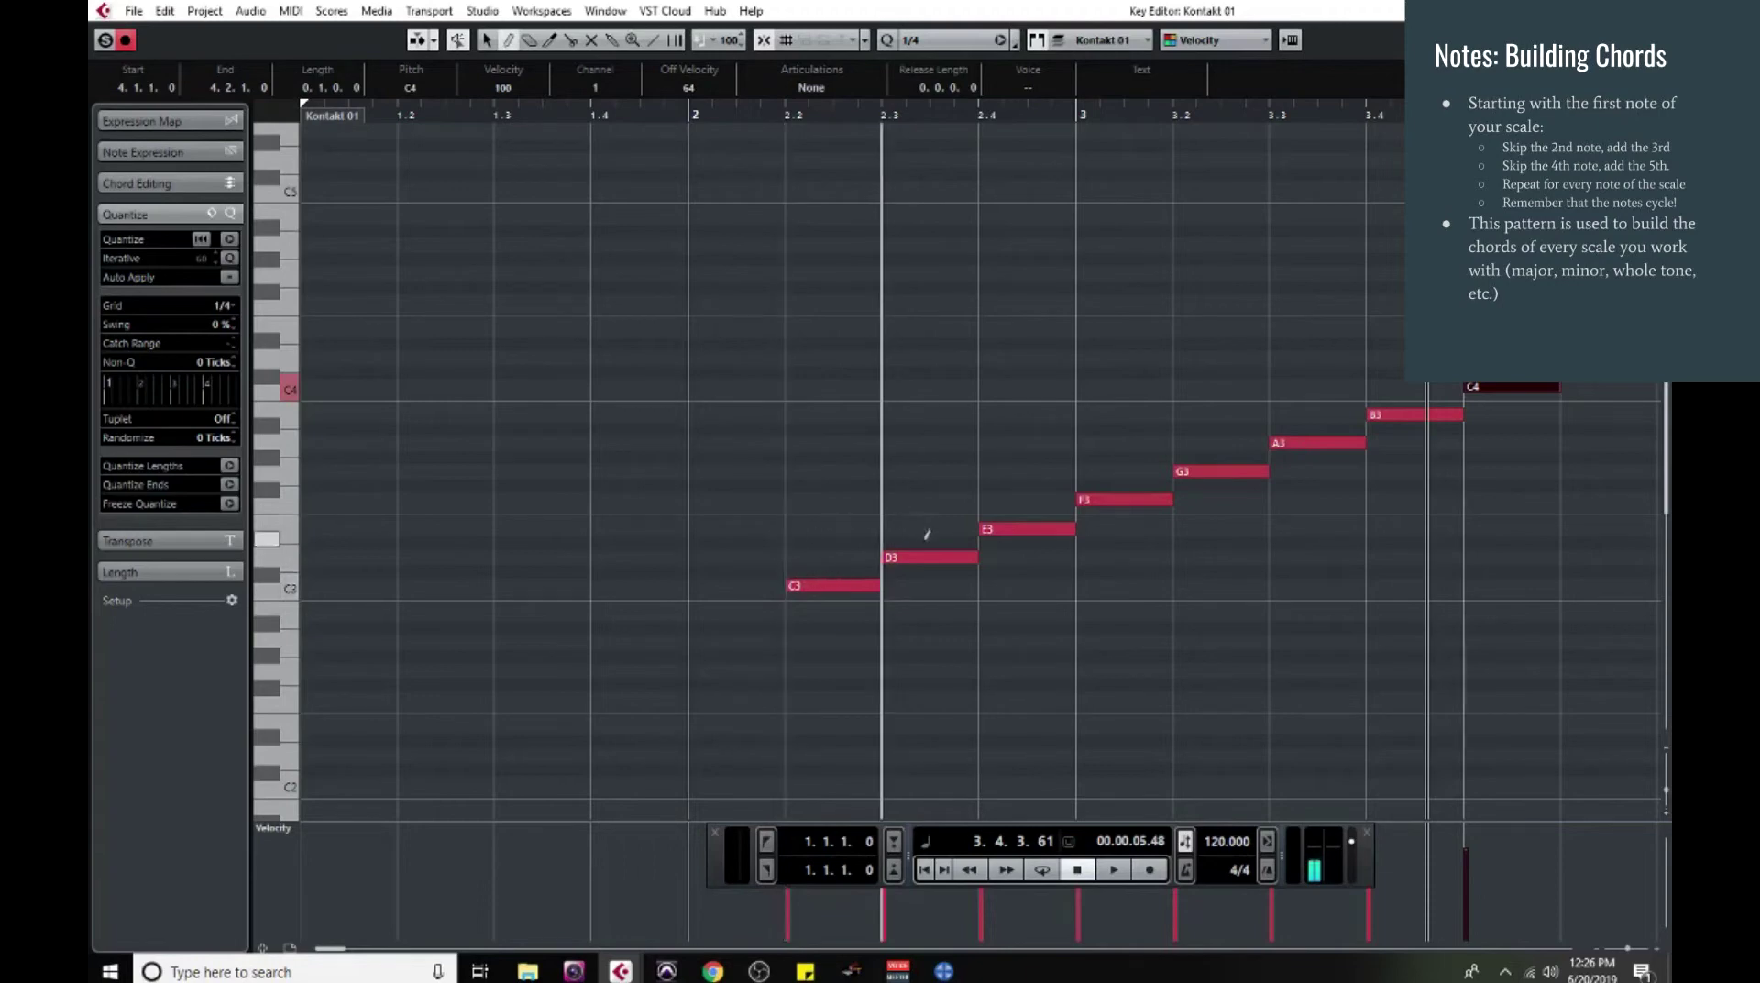
click(1006, 525)
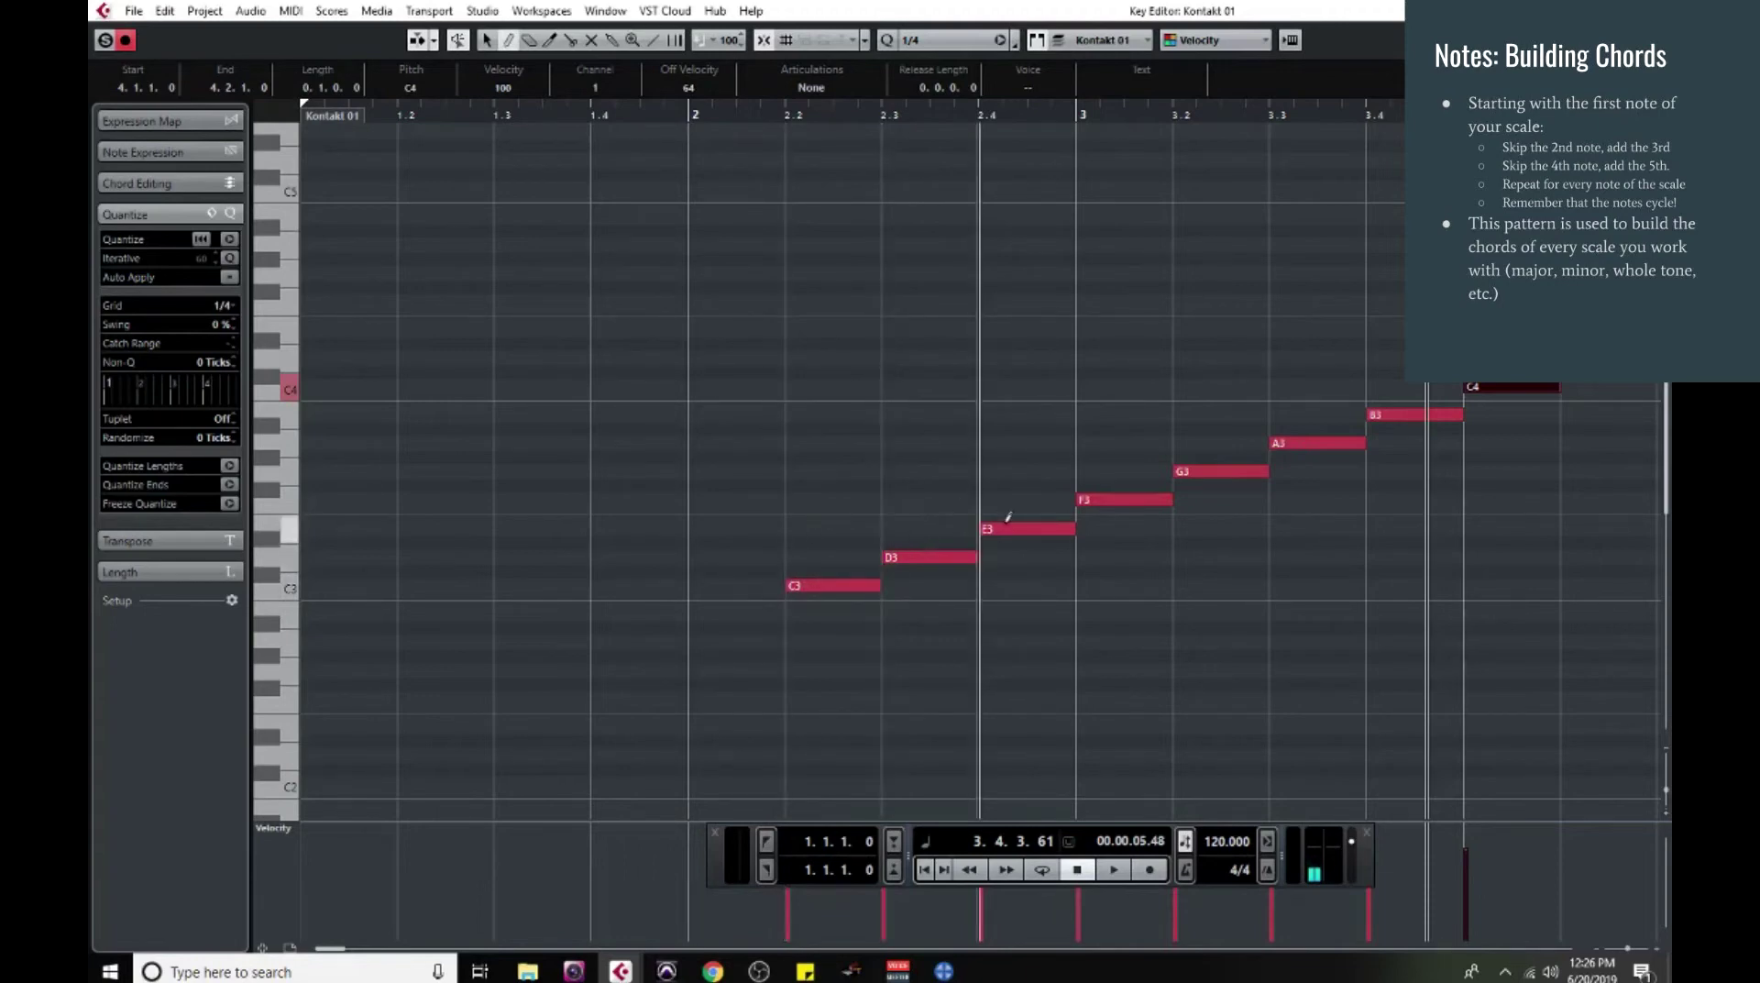
click(1111, 496)
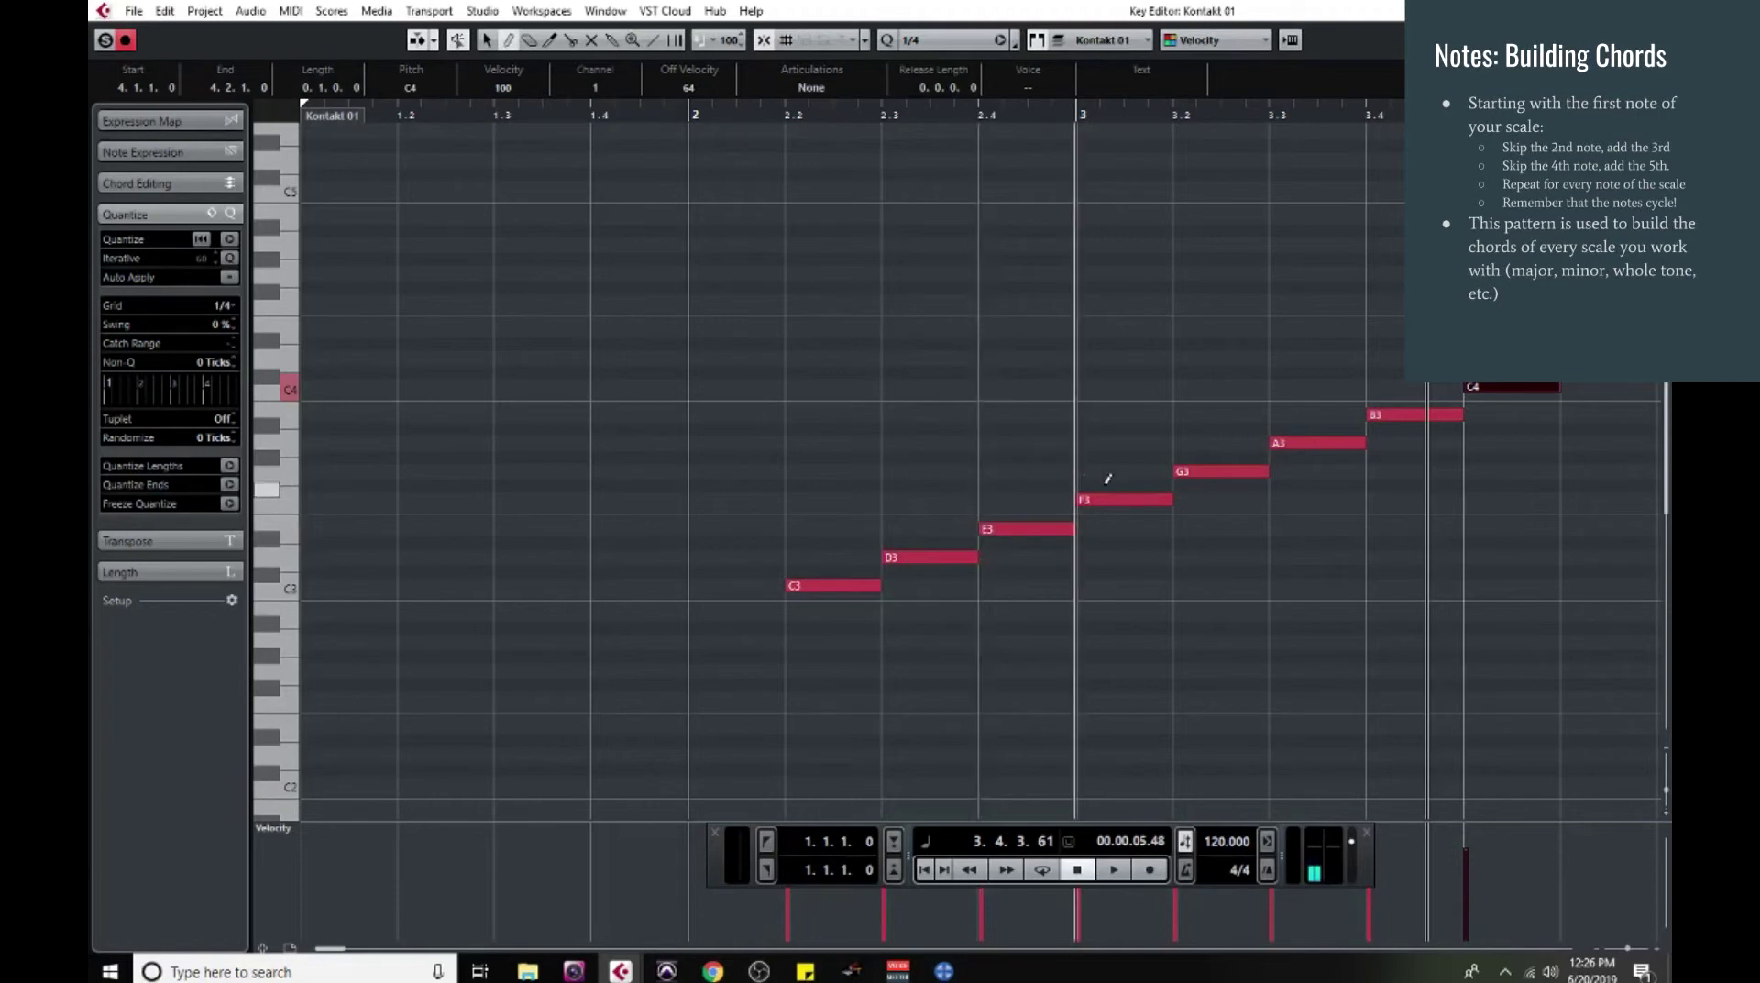
click(1219, 467)
click(1020, 526)
click(832, 581)
- Build triads on the first two scale notes: add E3 and G3 above C3, and F3 and A3 above D3
click(825, 526)
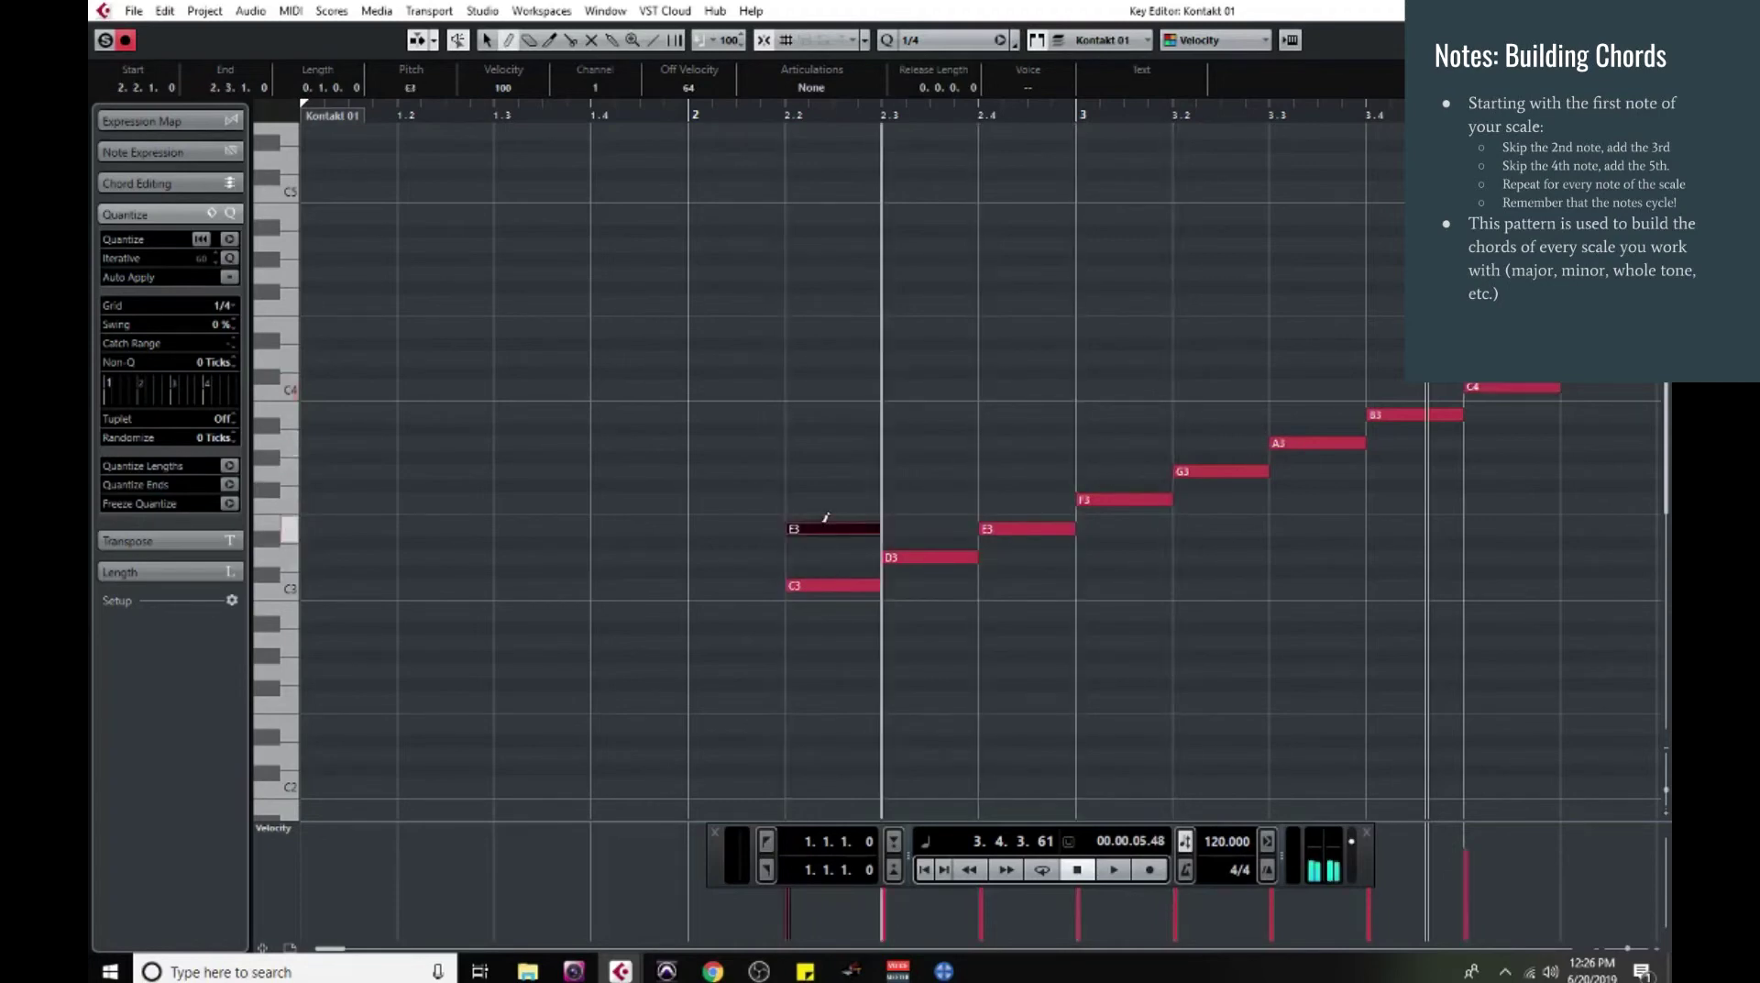
click(831, 469)
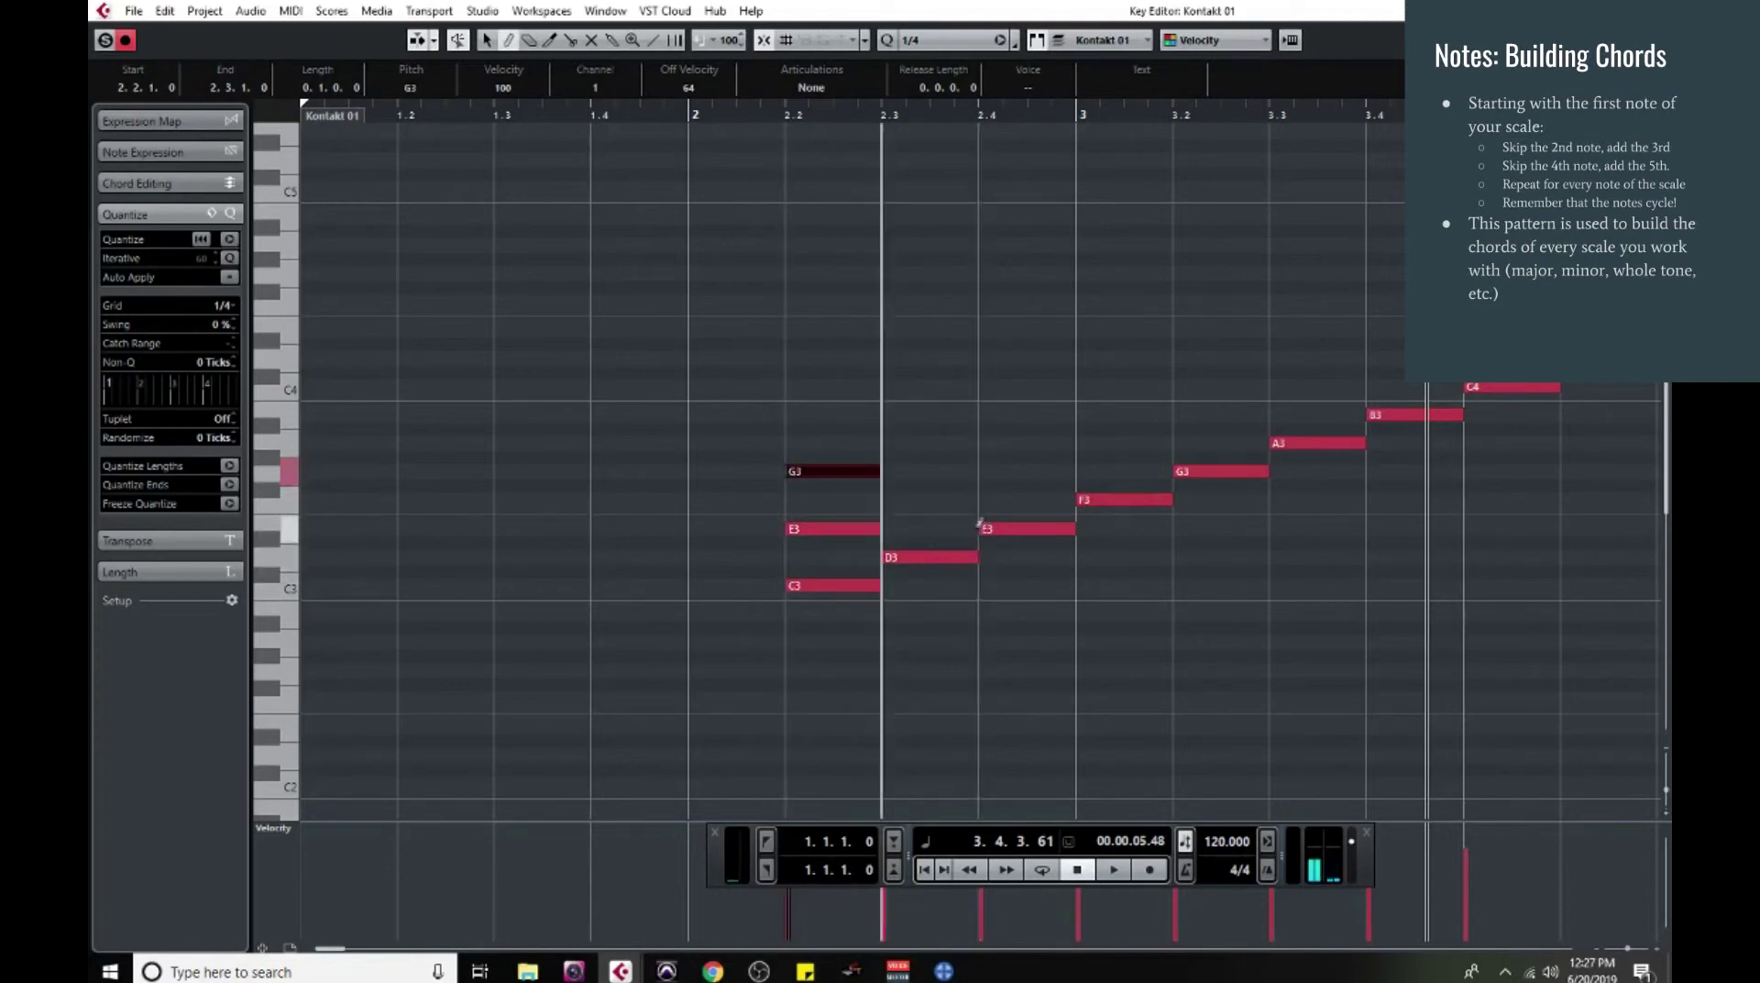
click(953, 497)
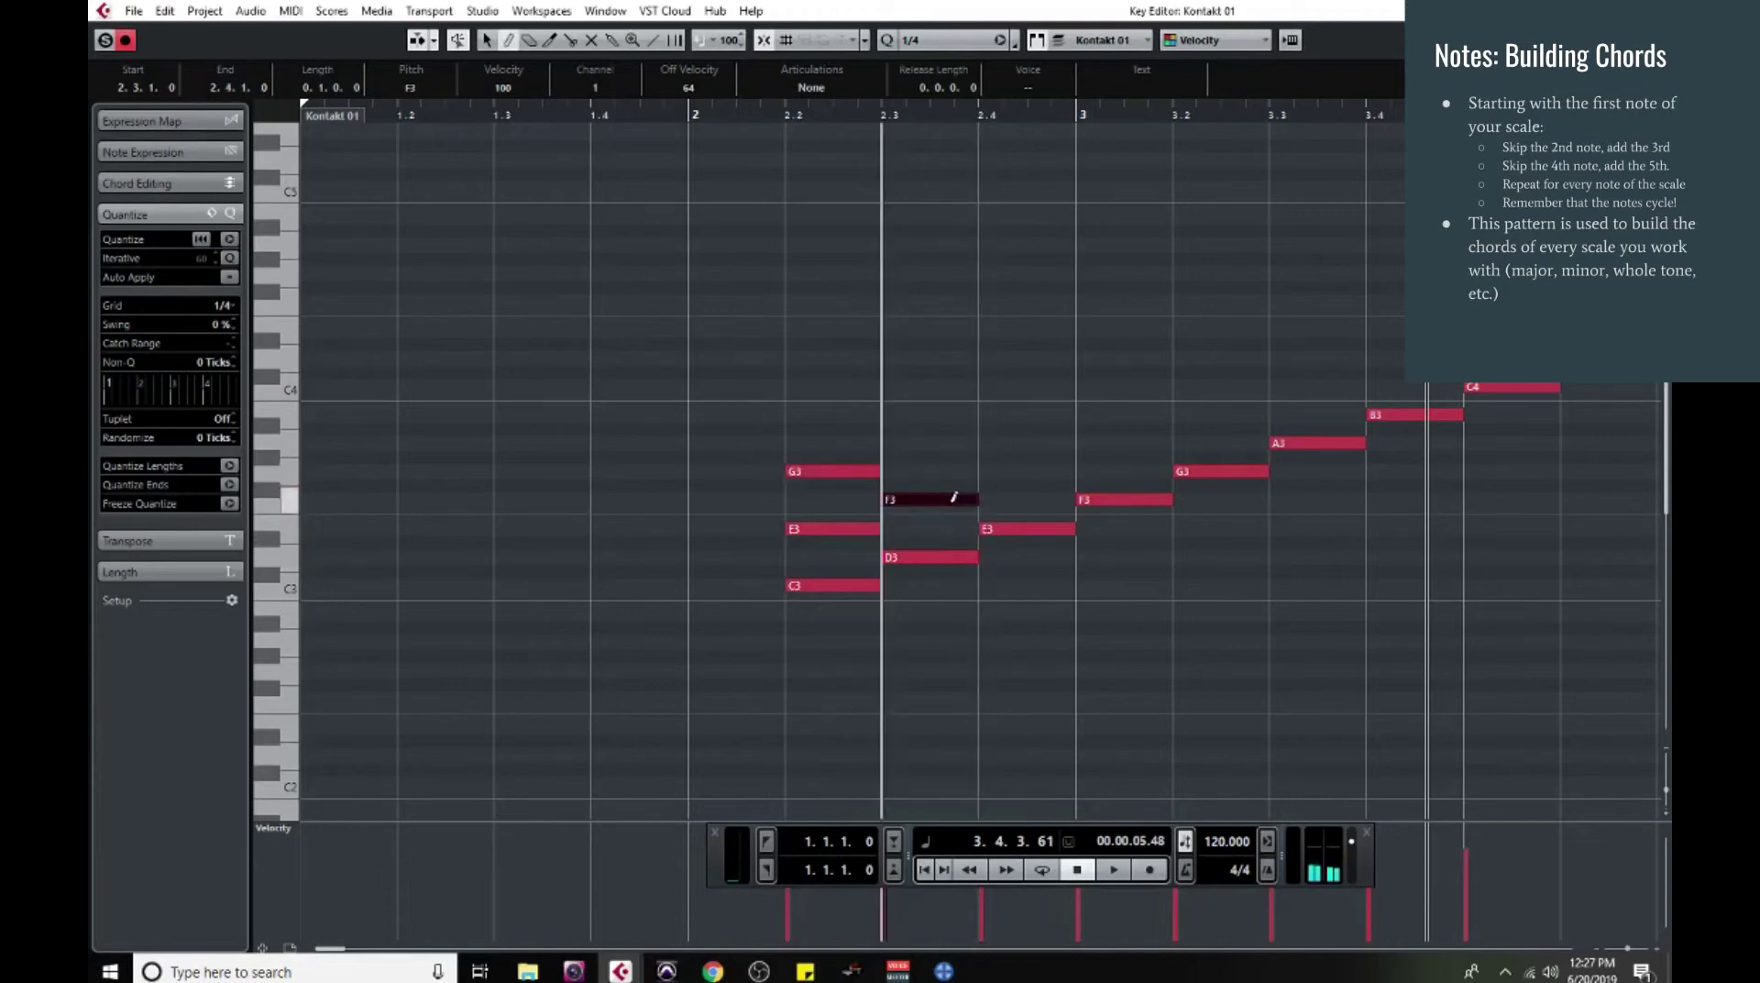
click(949, 439)
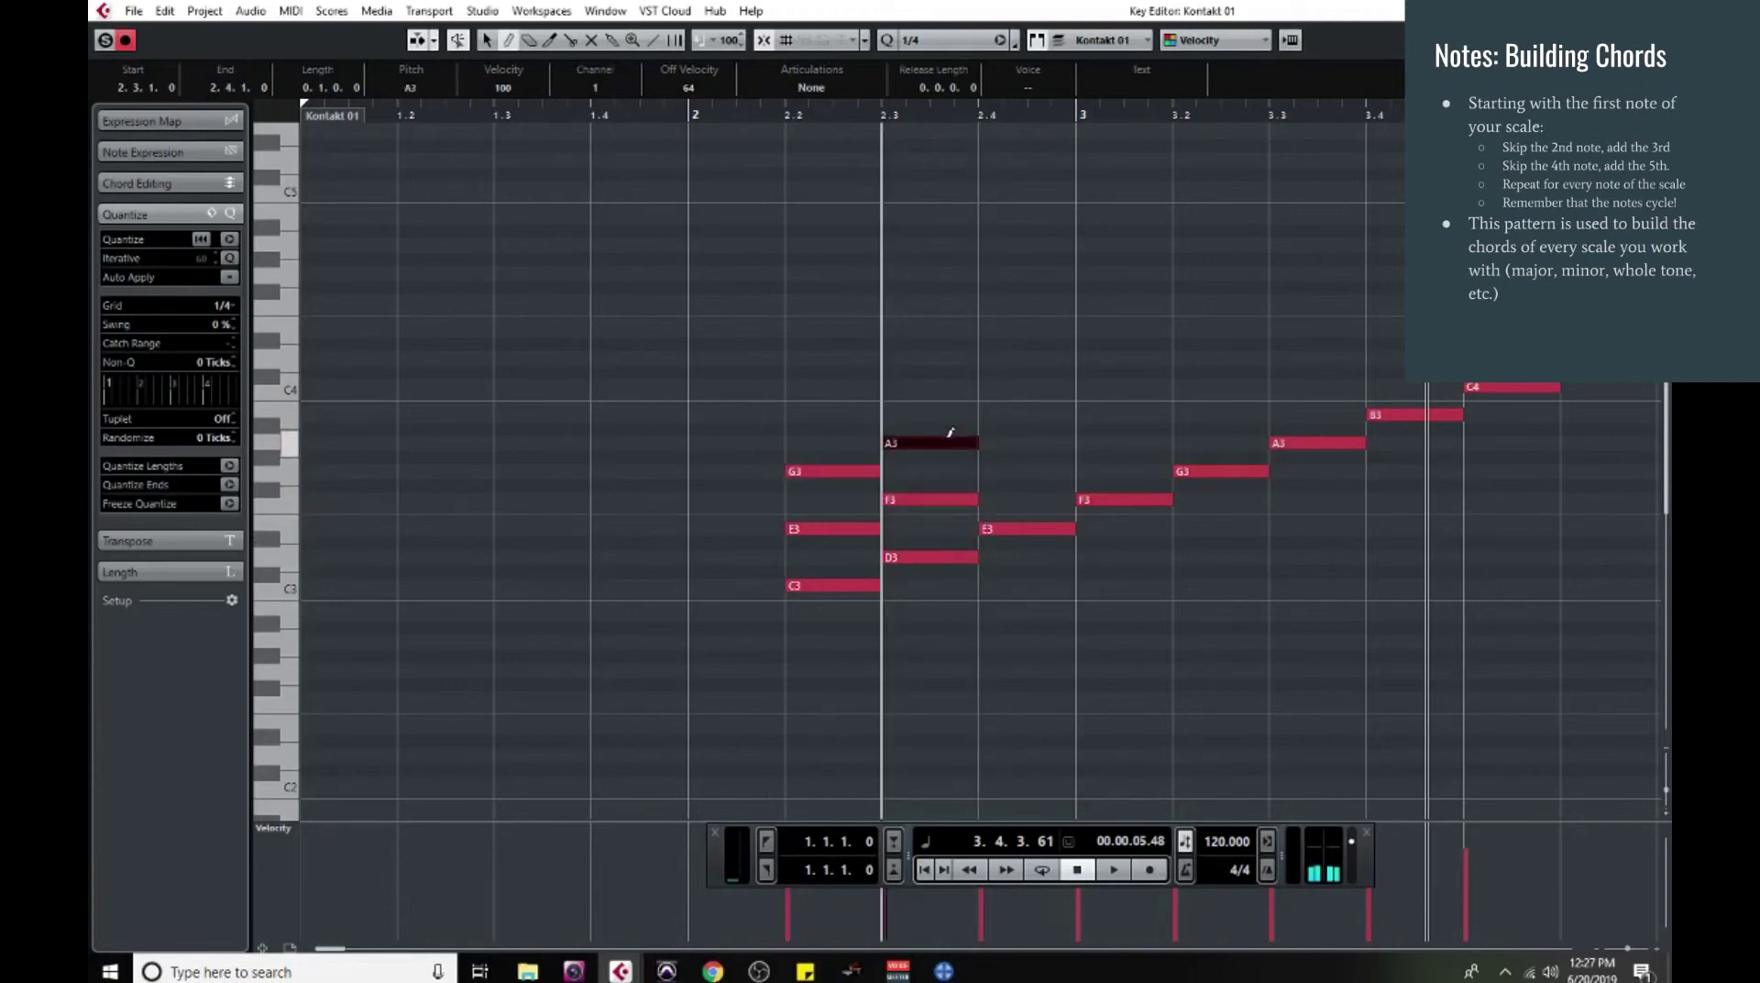
- Add G3 and B3 above E3 at beat 2.4, and A3 and C4 above F3 at beat 3.1
click(1040, 470)
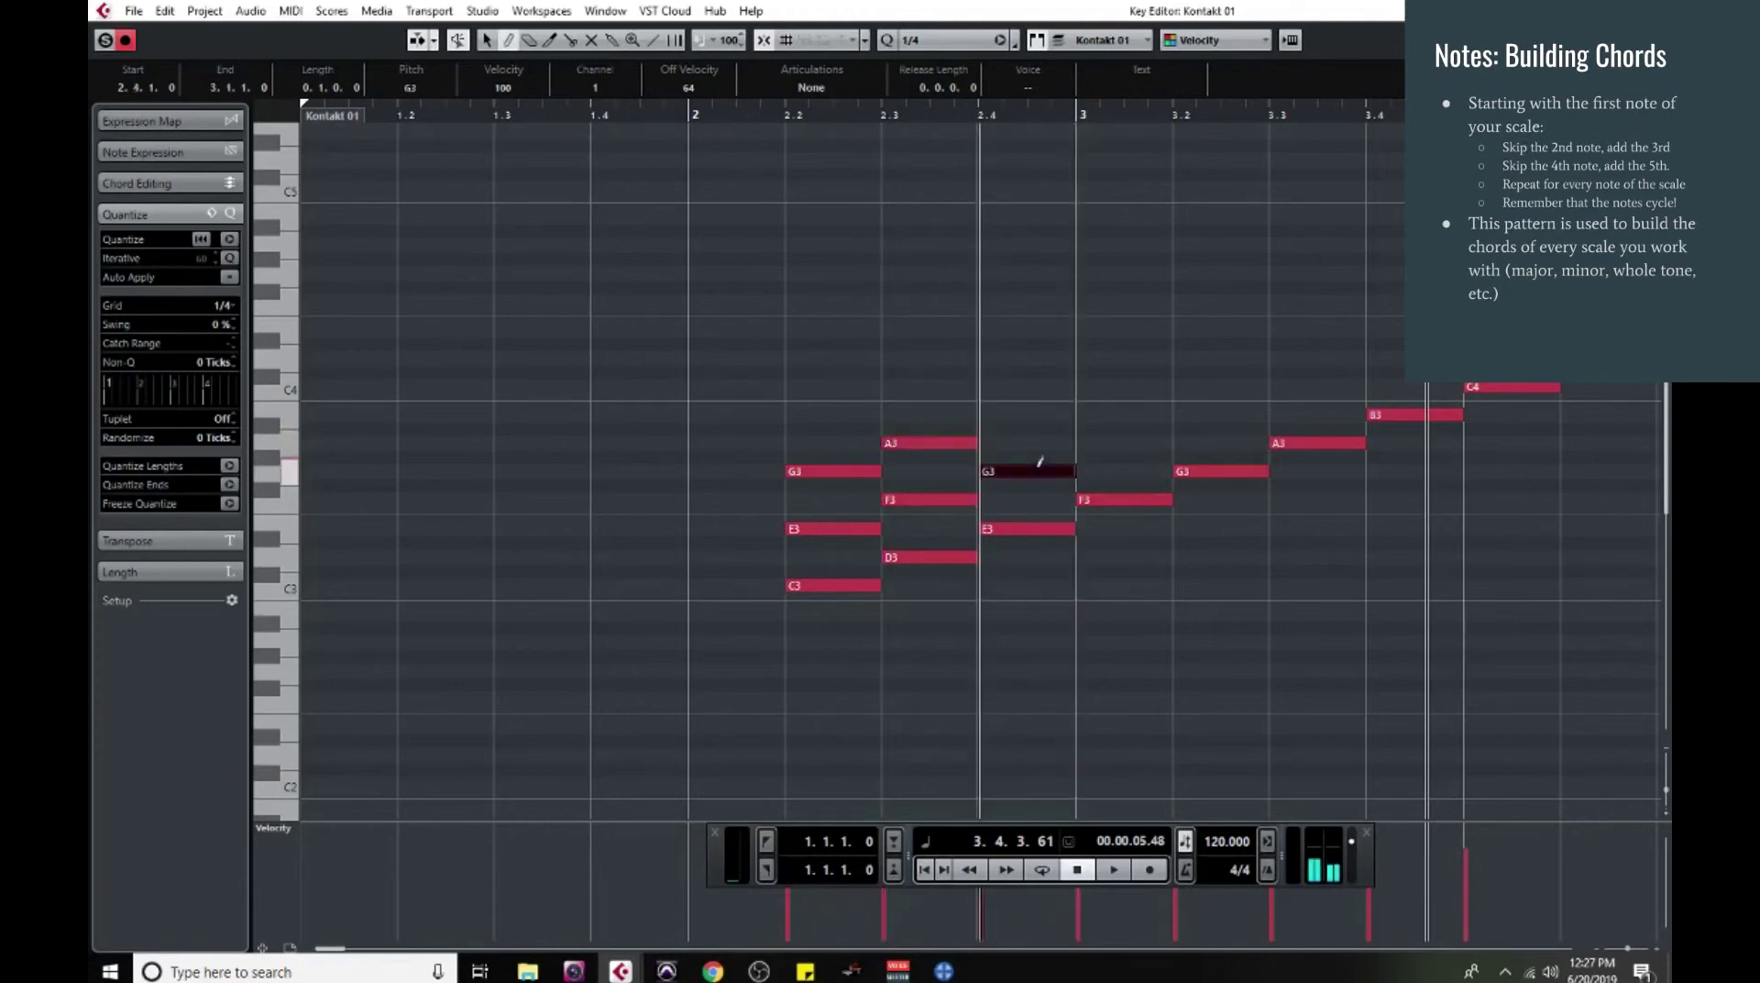
click(1043, 415)
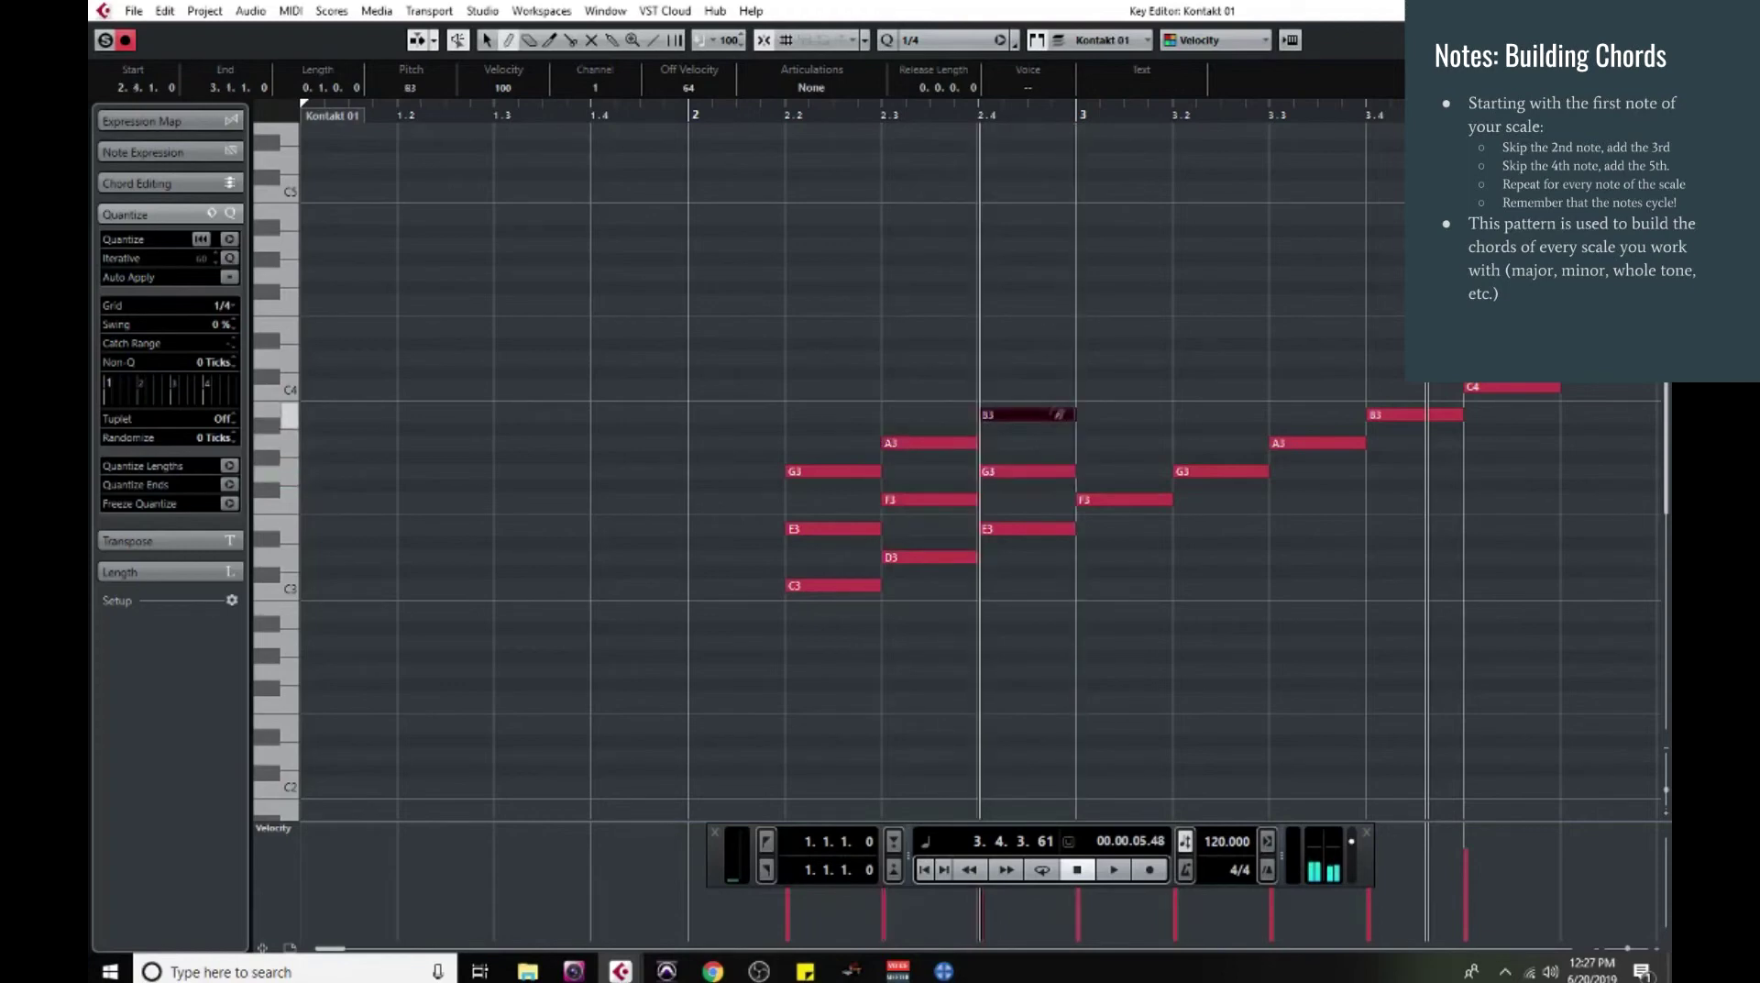
click(1115, 441)
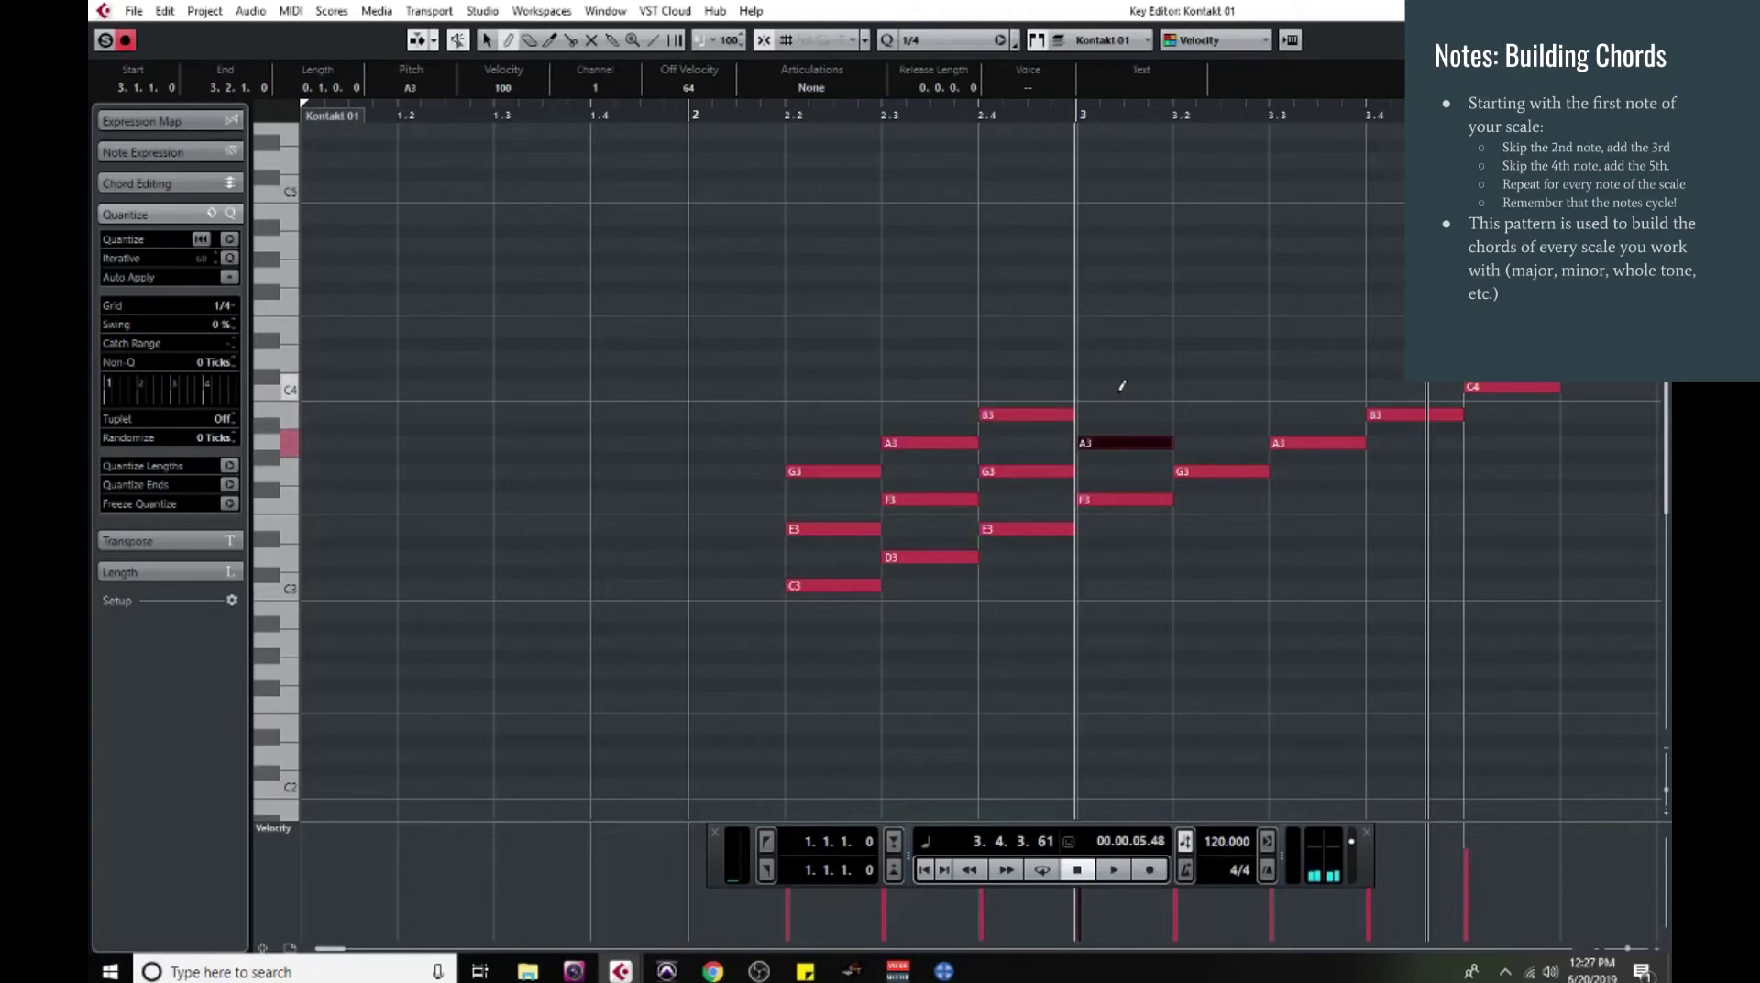
click(1121, 386)
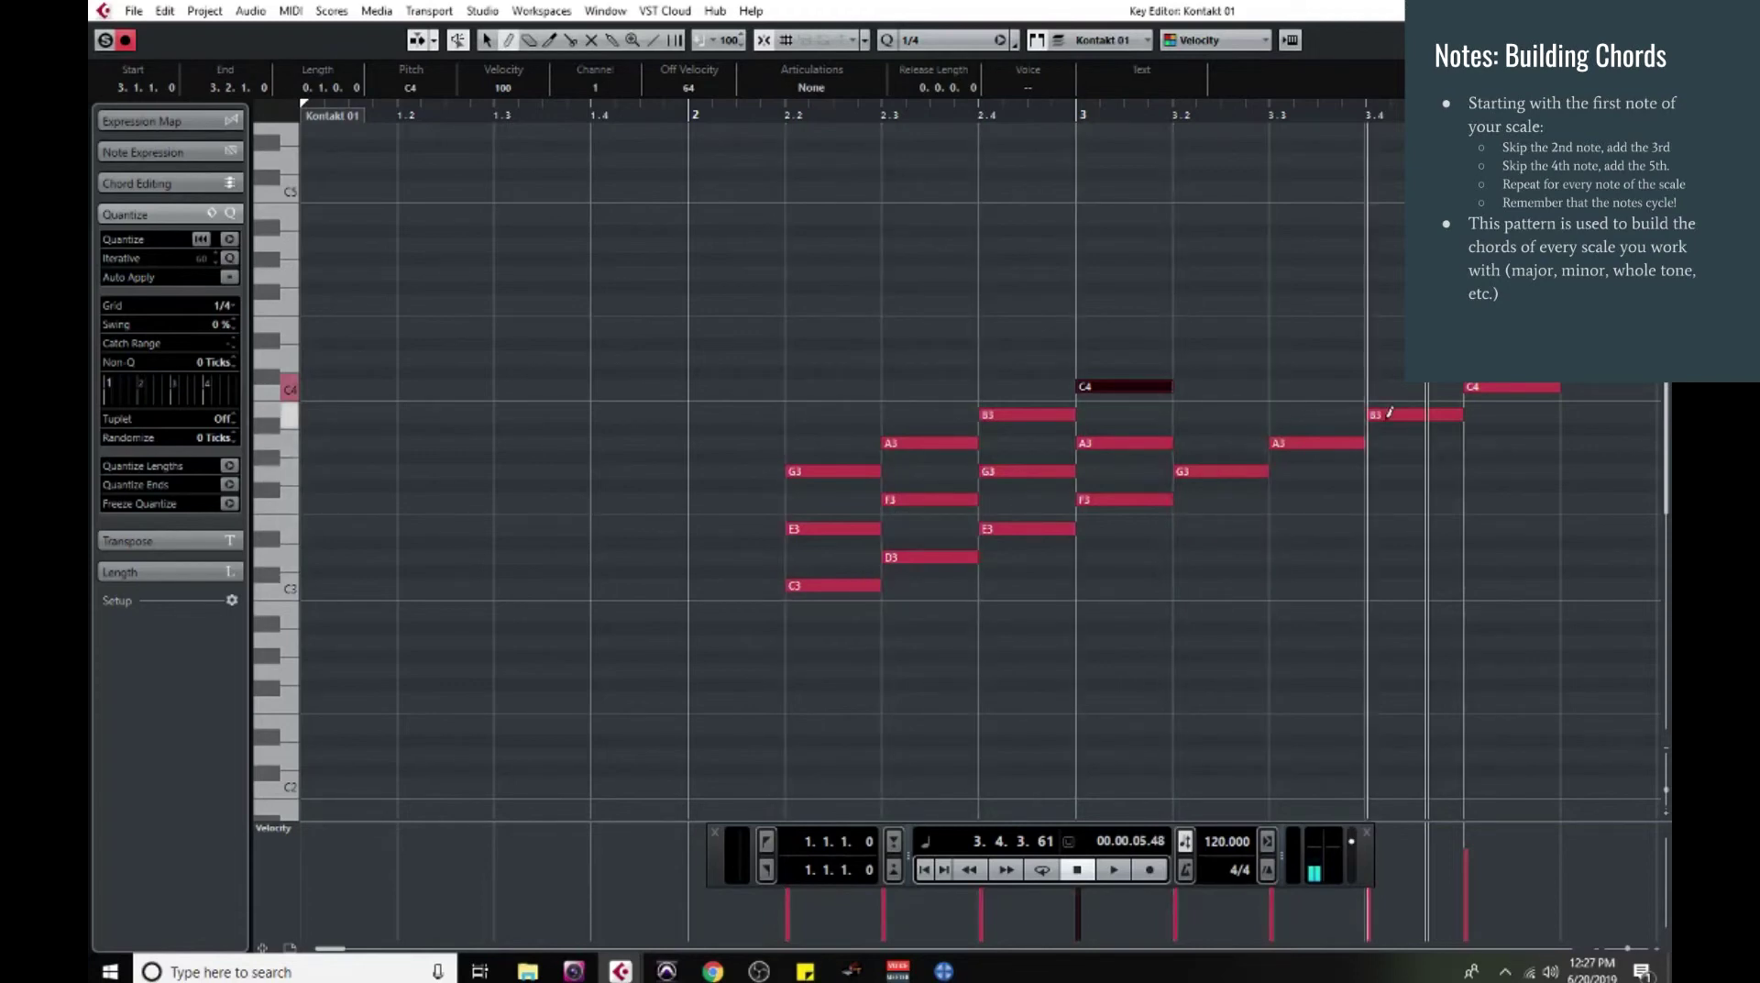
- Add B3 and D4 above G3 at beat 3.2, and C4 and E4 above A3 at beat 3.3
click(1246, 413)
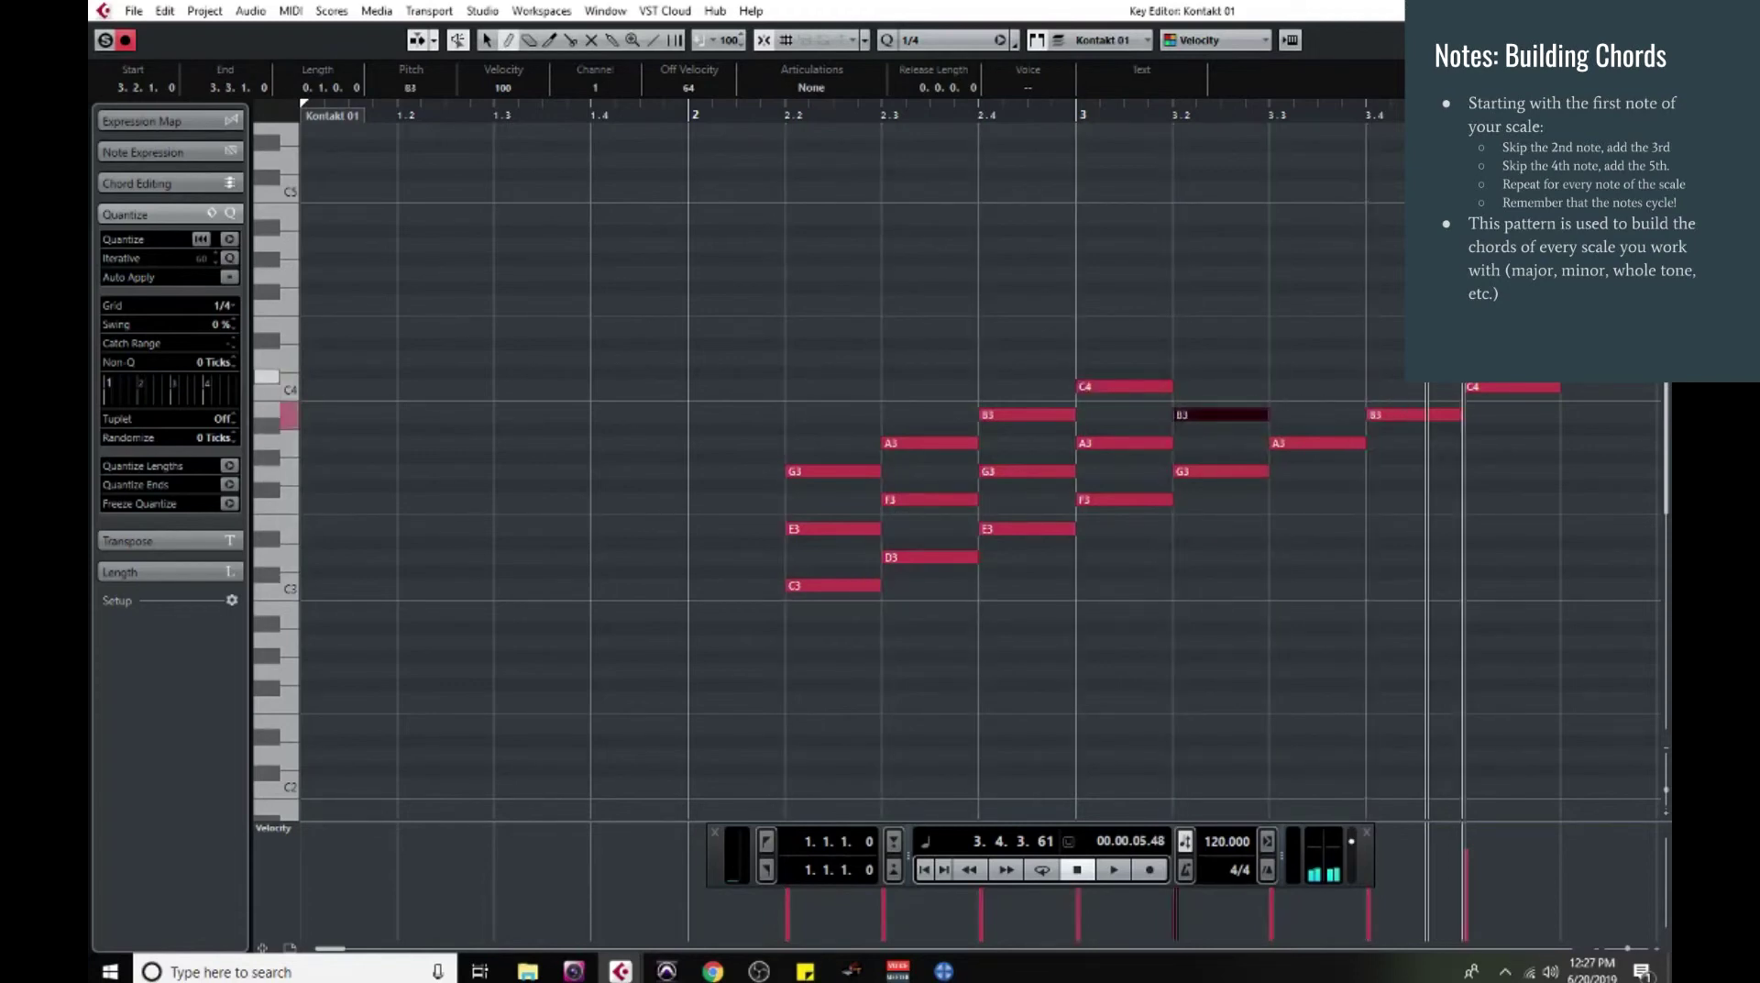
click(1242, 357)
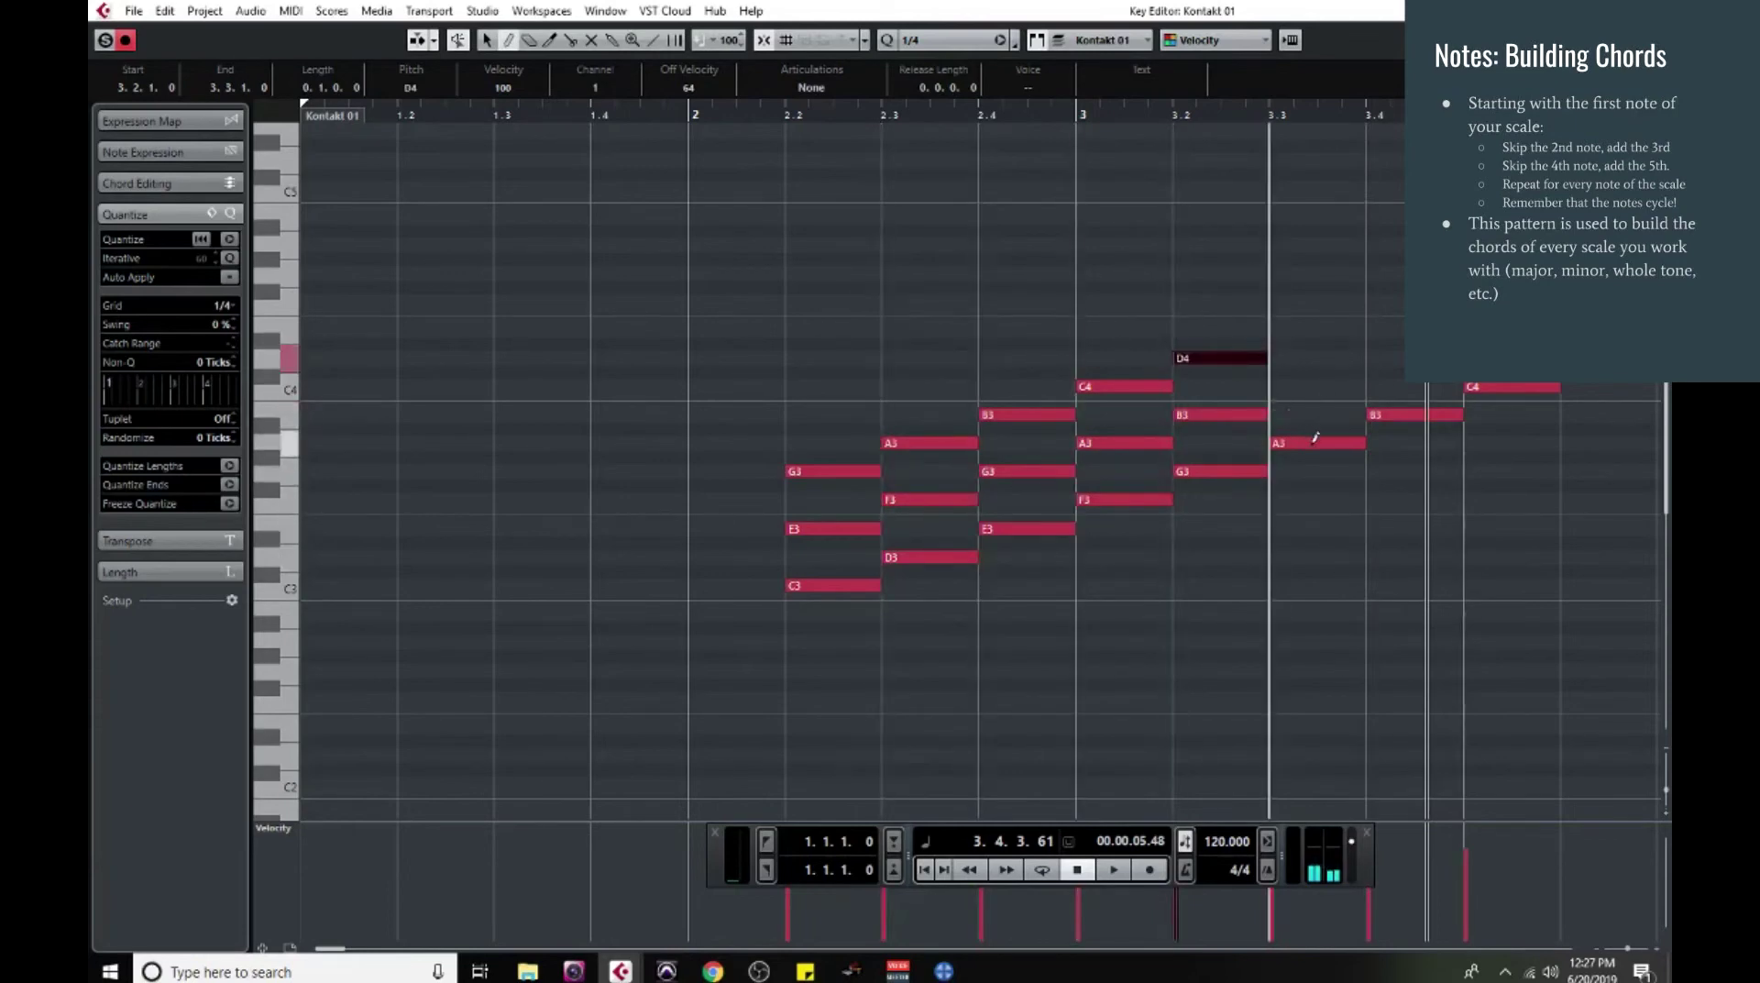
click(1317, 386)
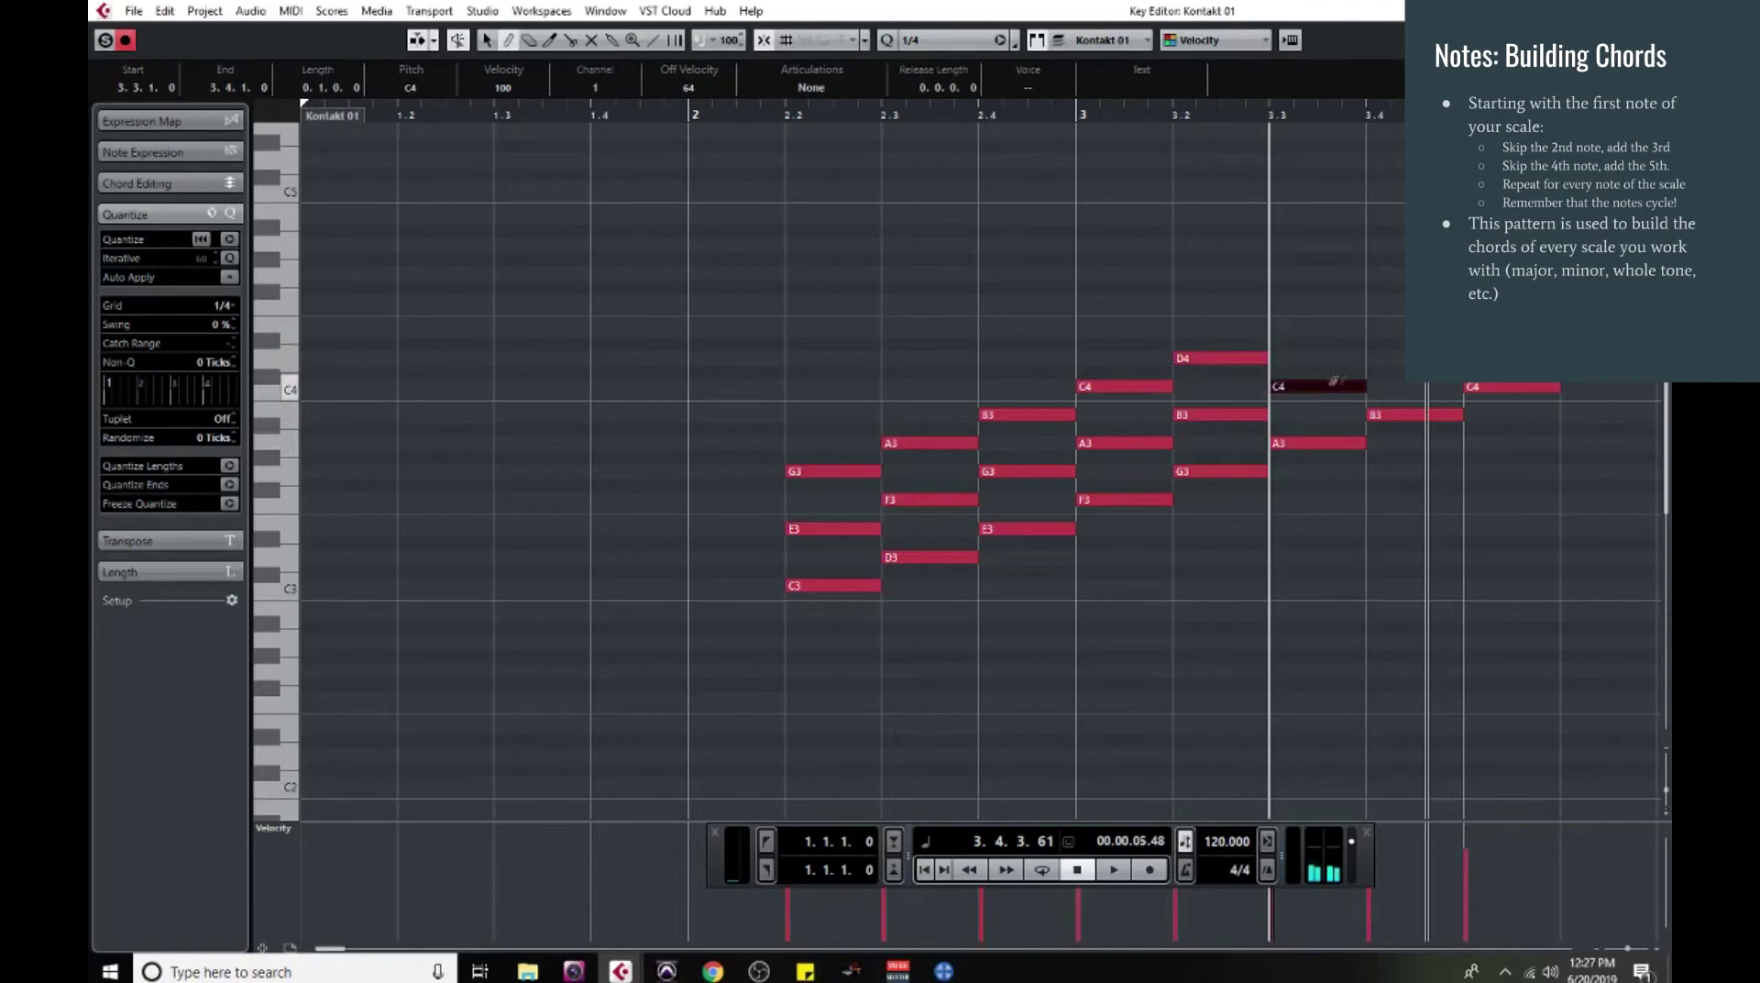
click(1302, 328)
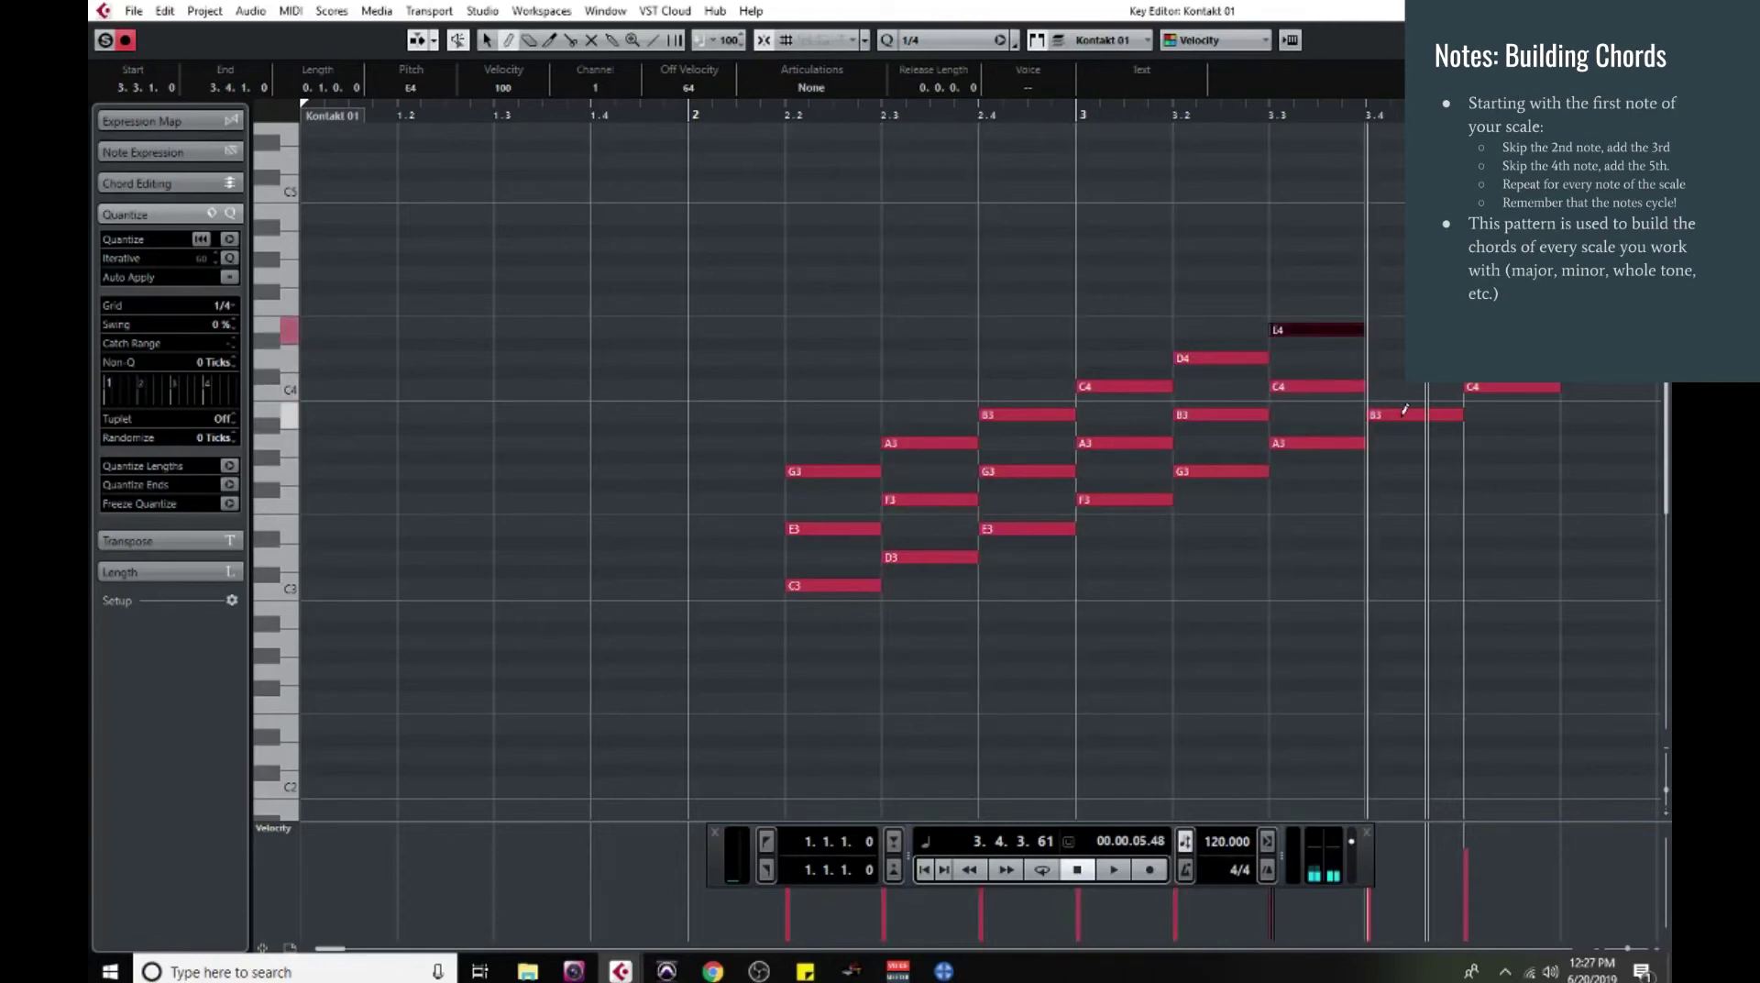
- Complete the last two triads: add D4 and F4 above B3 at beat 3.4, and E4 and G4 above C4 at beat 4.1
click(1380, 358)
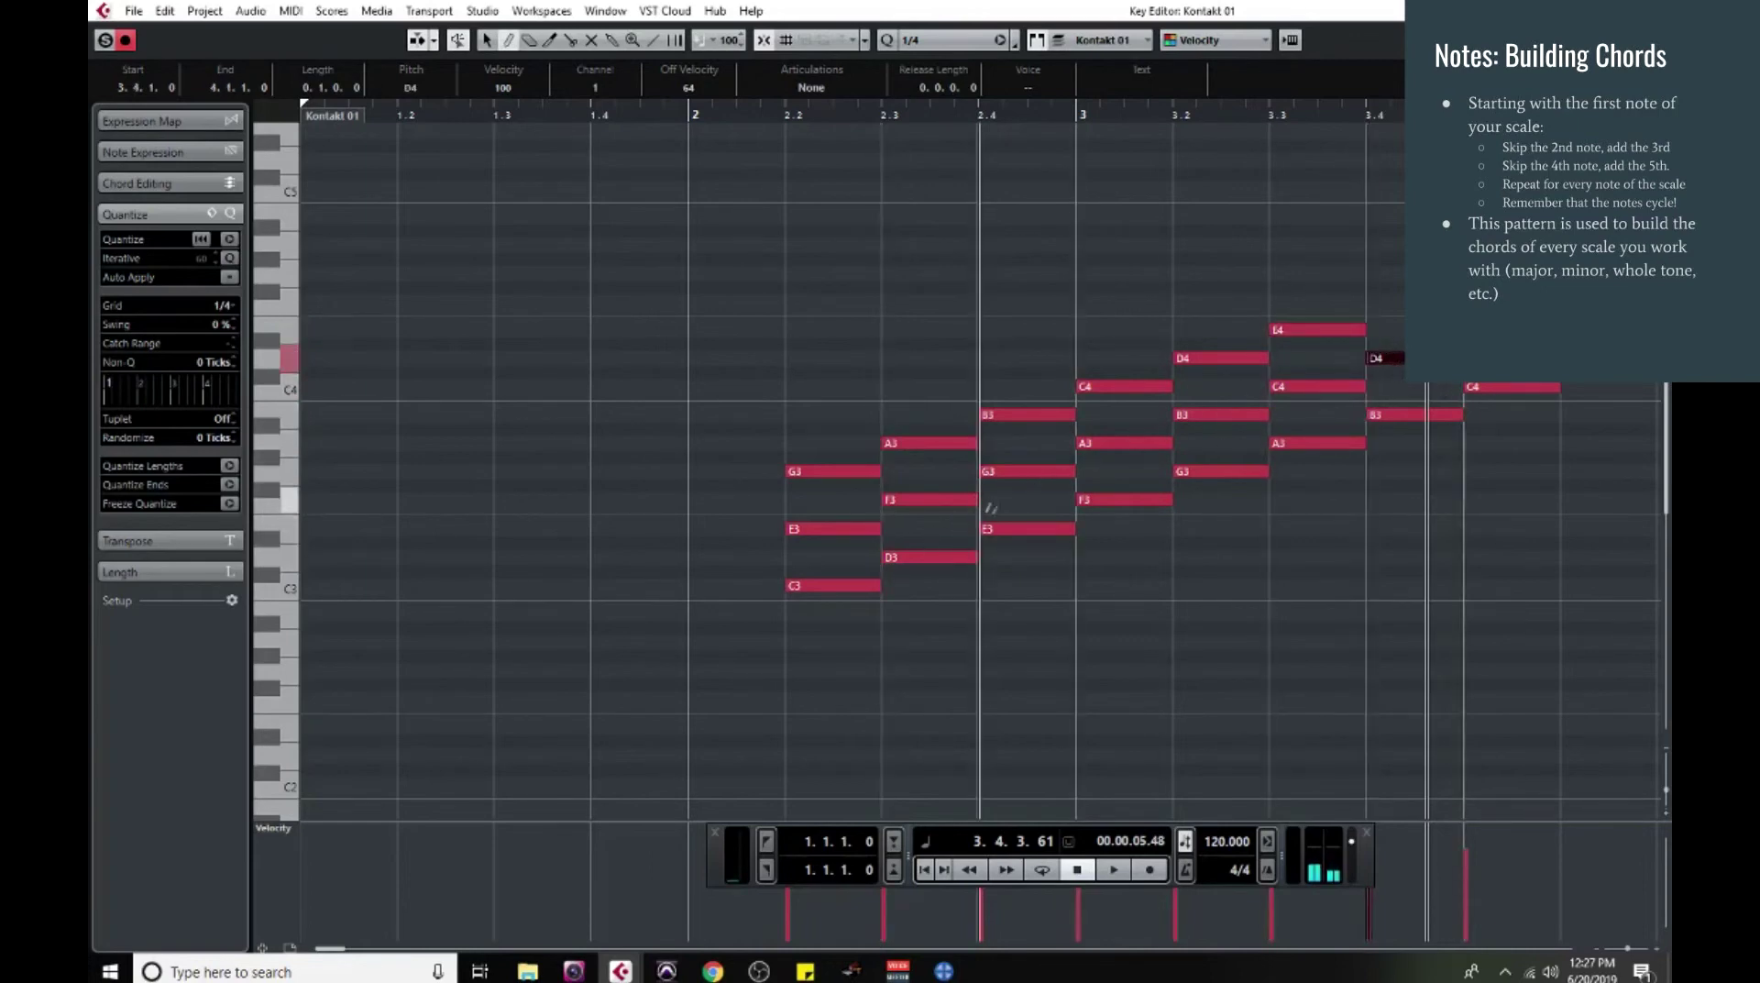
click(1383, 300)
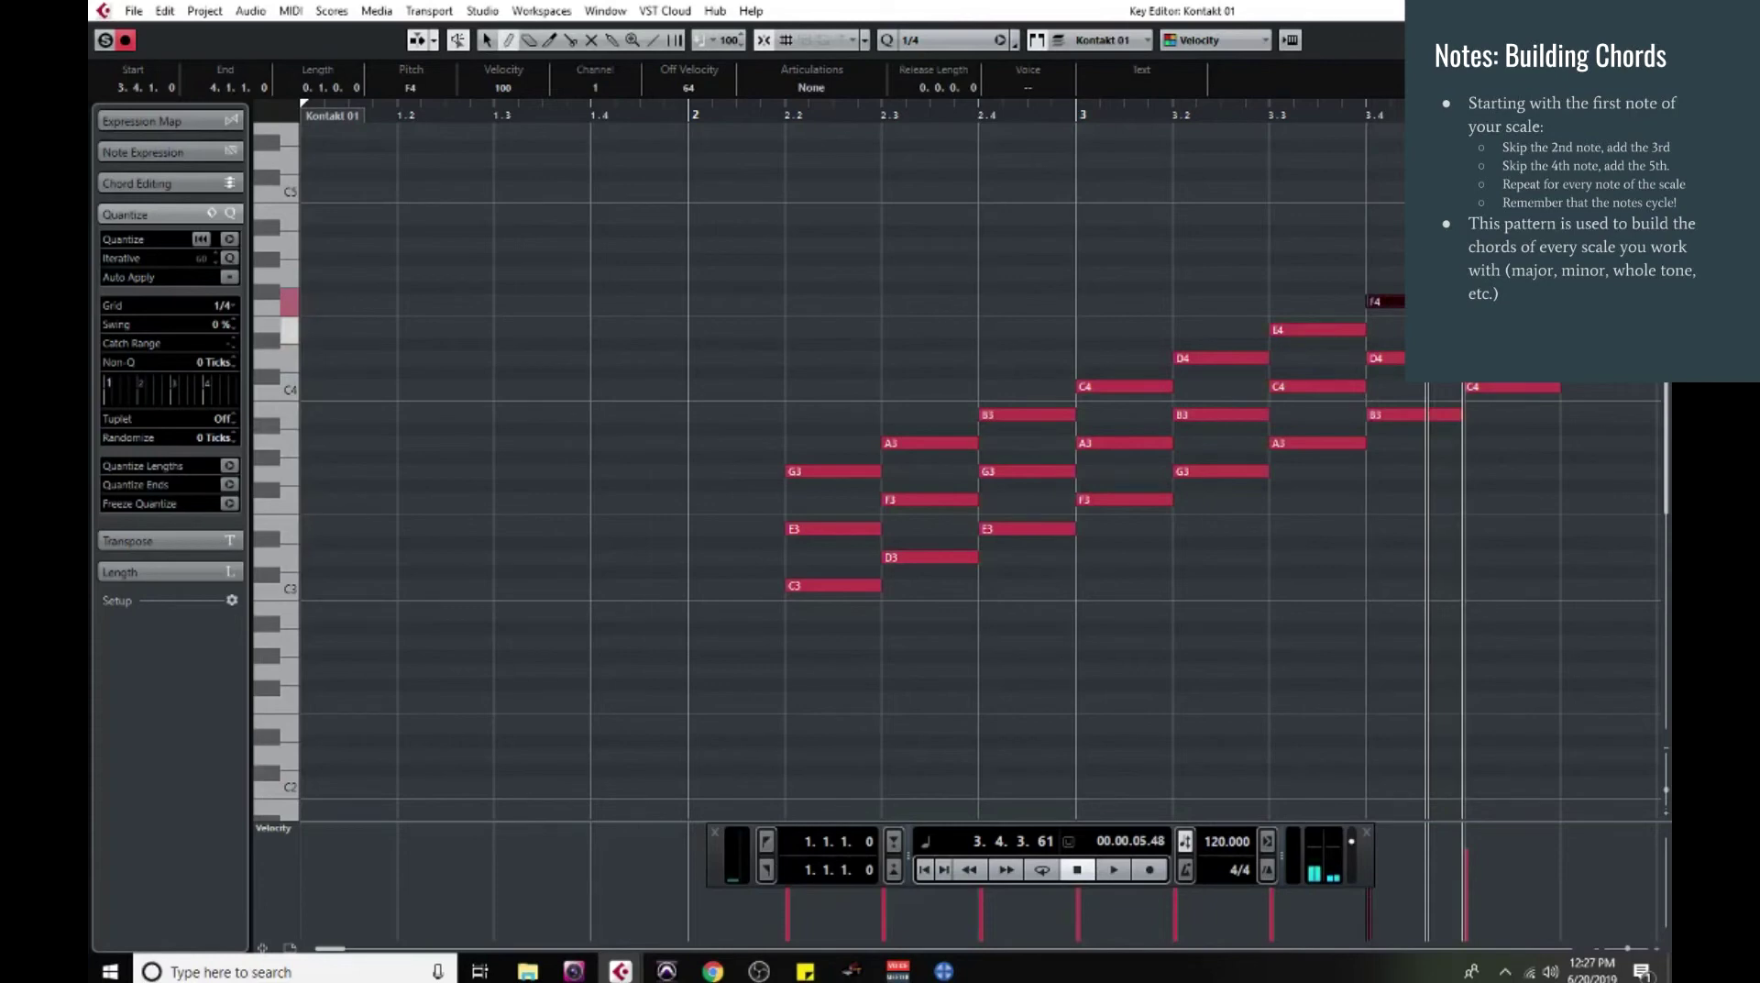
click(1472, 322)
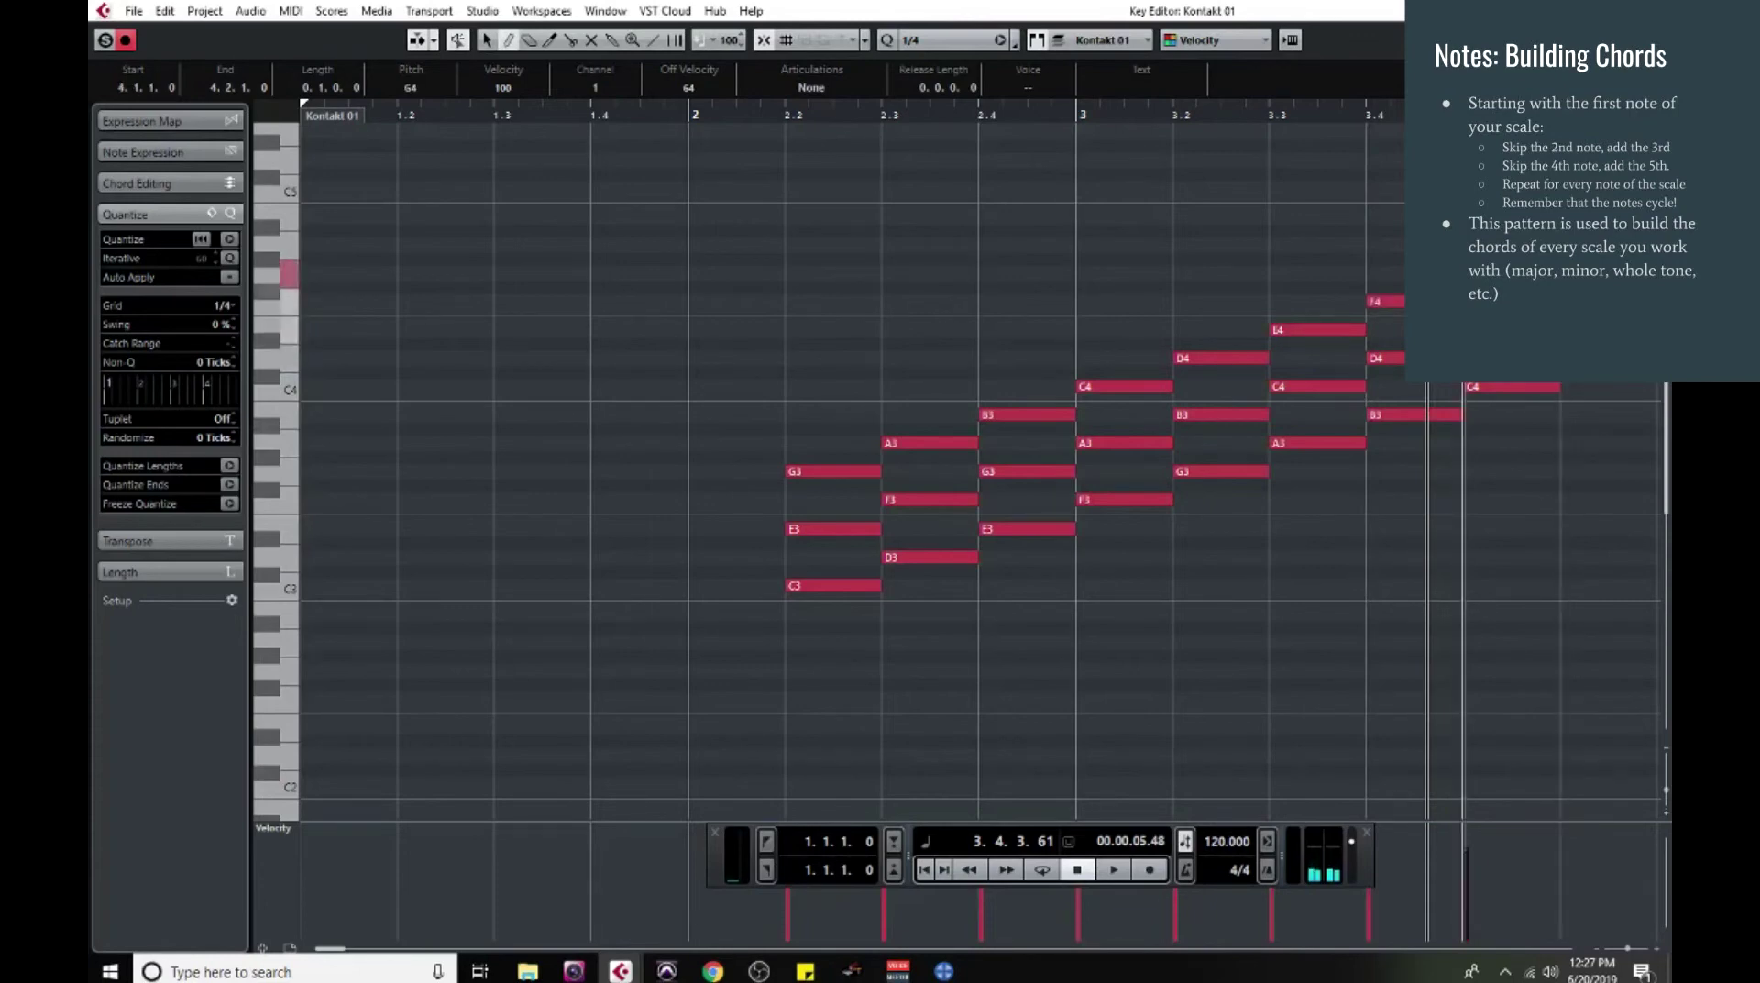
- Play back the chords from just before beat 2.2, stop after the last one, and bring the whole progression back into view
click(750, 116)
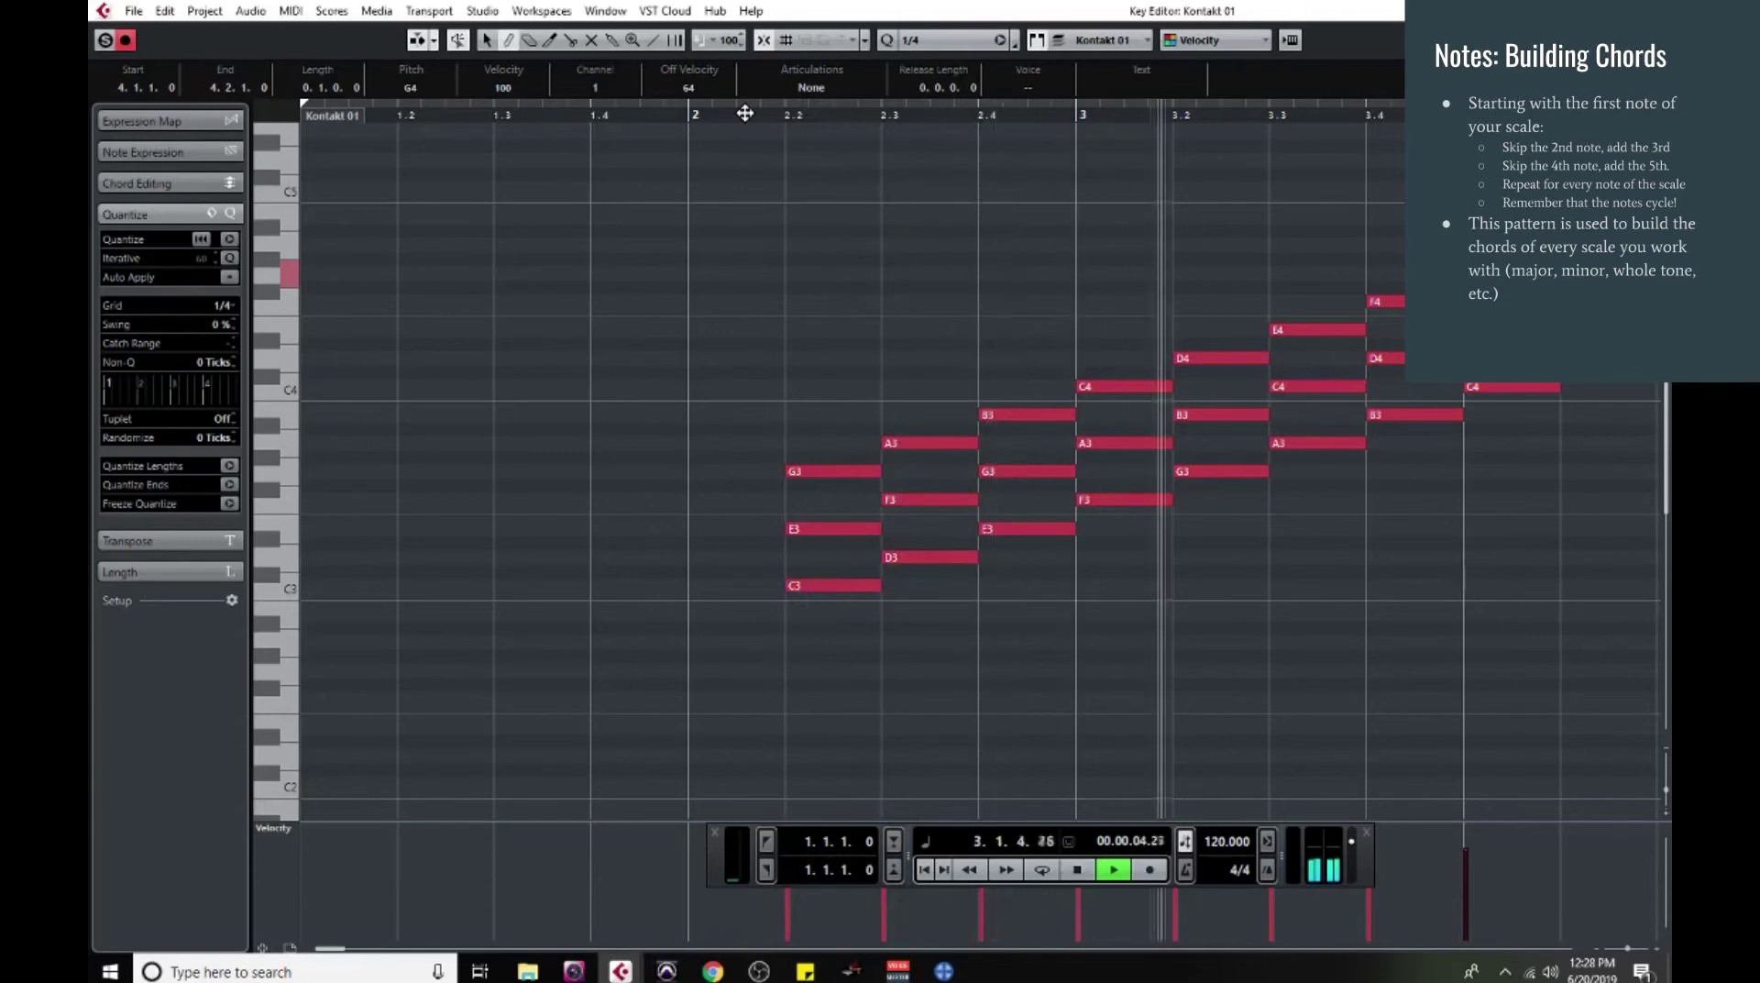
key(space)
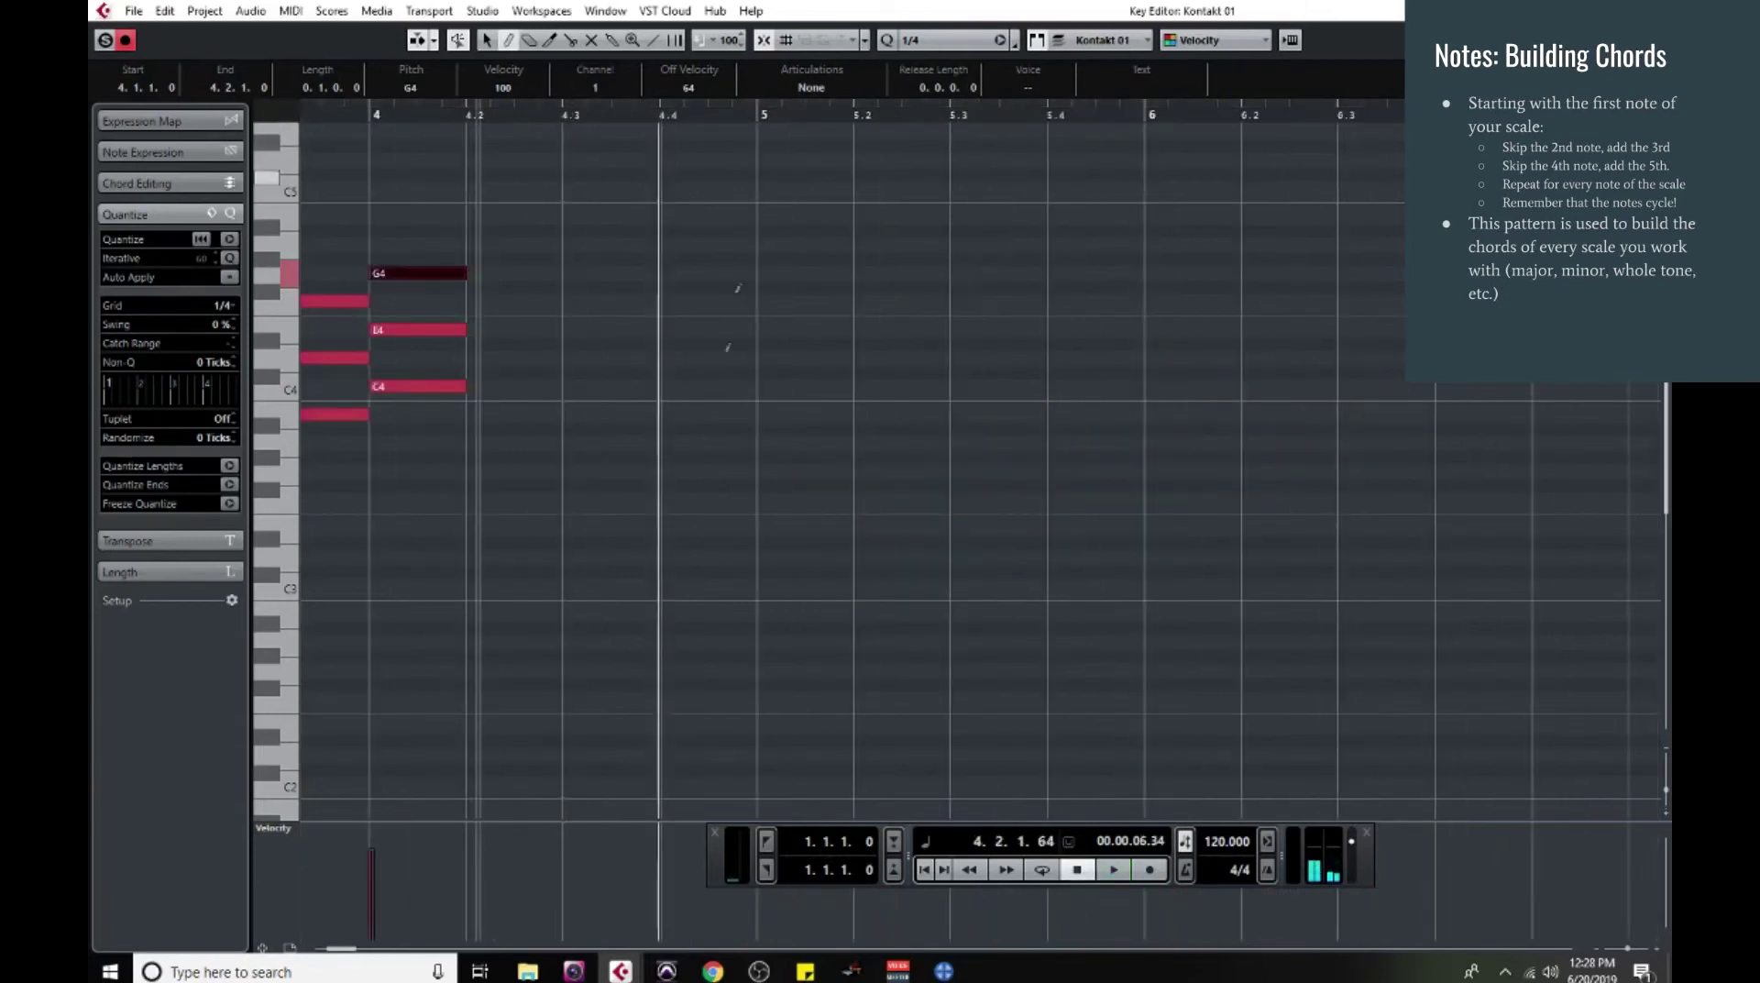
scroll(744, 401, left, 6)
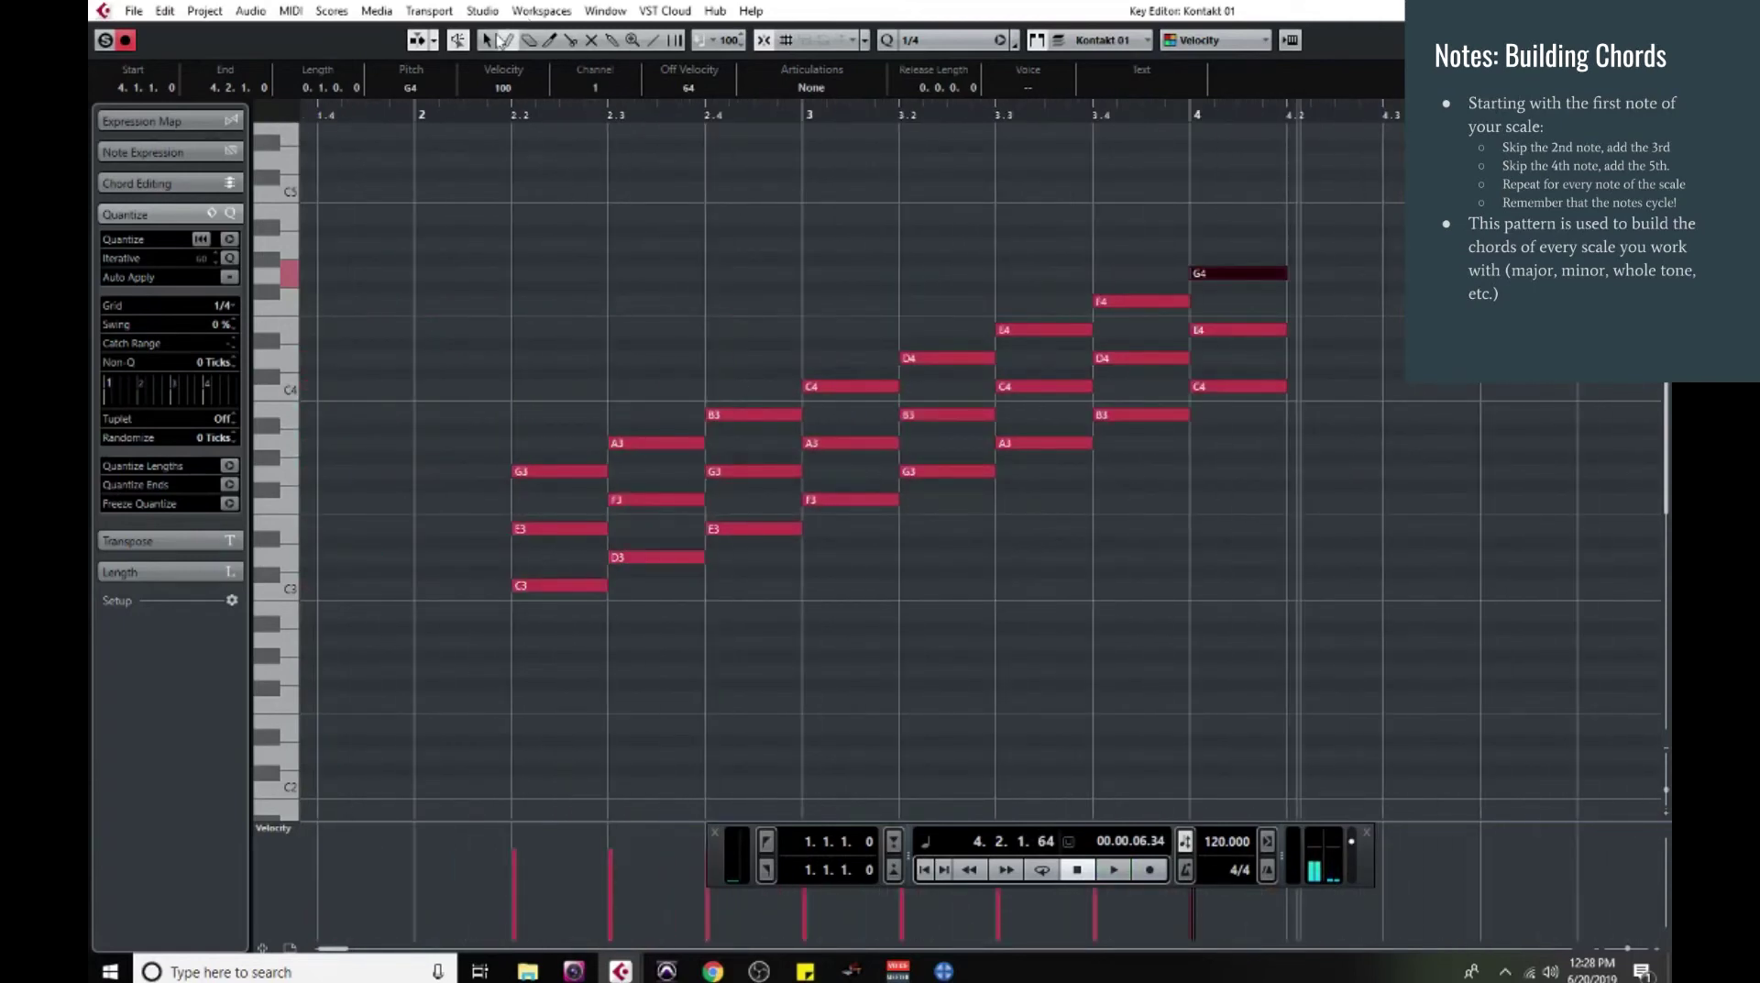